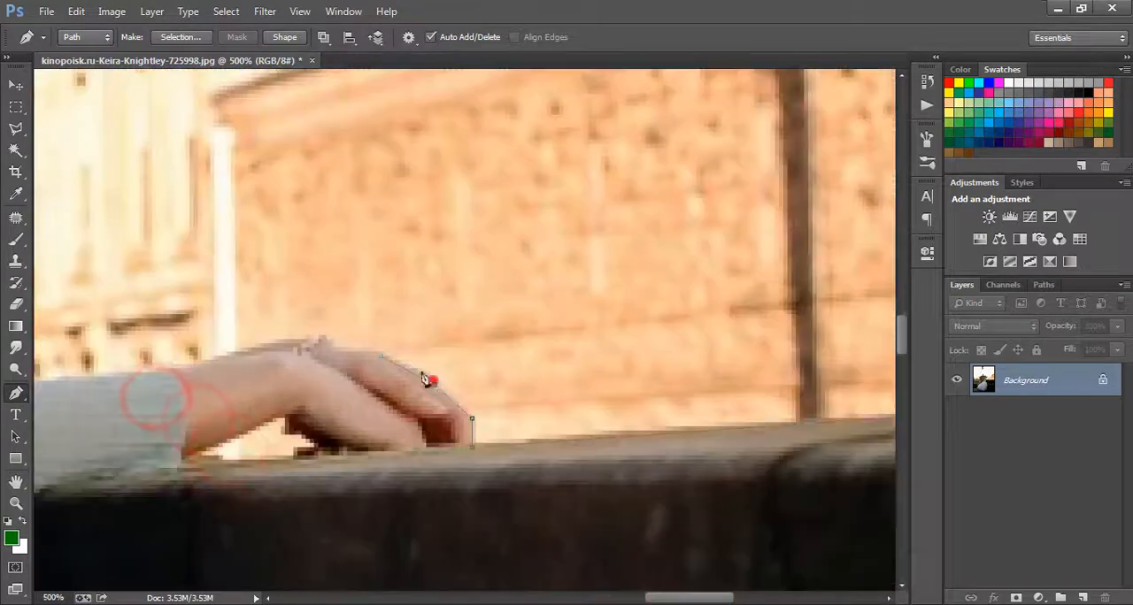
# Step: Continue the pen path along the woman's hand, forearm and sleeve and over her shoulder to the neck
pyautogui.click(378, 351)
pyautogui.click(283, 338)
pyautogui.click(338, 368)
pyautogui.click(285, 381)
pyautogui.click(231, 340)
pyautogui.click(159, 241)
pyautogui.moveTo(91, 128); pyautogui.dragTo(61, 84)
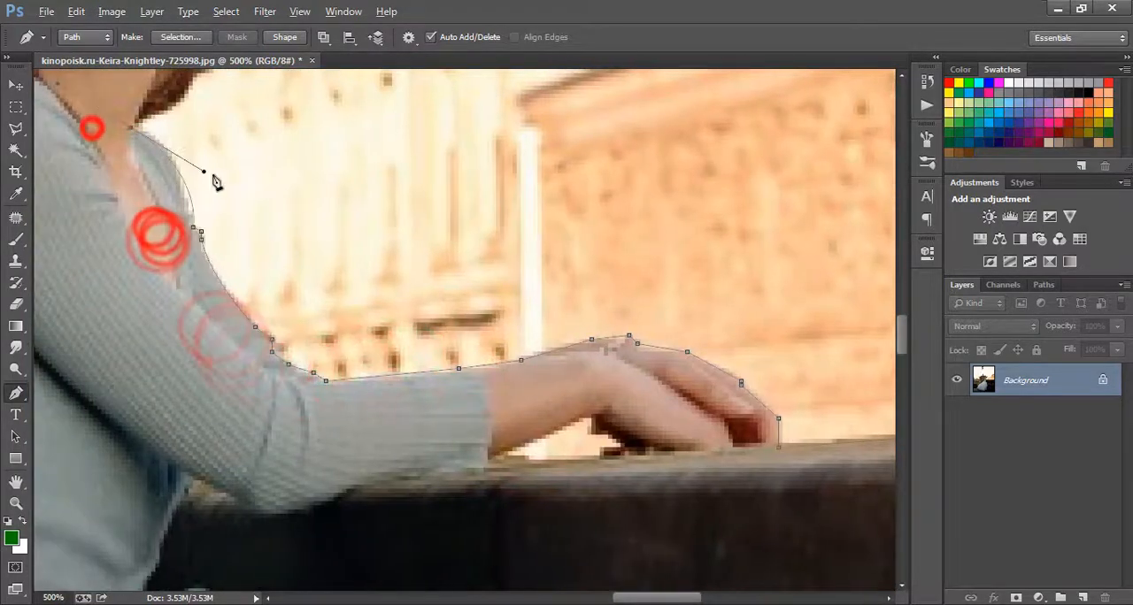
pyautogui.moveTo(203, 172); pyautogui.dragTo(185, 128)
pyautogui.keyDown('alt'); pyautogui.click(132, 130); pyautogui.keyUp('alt')
# Step: Extend the pen path from the neck along the hair and around the stepped stone cornice beside her face
pyautogui.scroll(5, 199, 151)
pyautogui.moveTo(212, 388); pyautogui.dragTo(243, 352)
pyautogui.hotkey('ctrl', 'z')
pyautogui.click(193, 401)
pyautogui.click(302, 331)
pyautogui.click(302, 280)
pyautogui.click(309, 281)
pyautogui.click(309, 265)
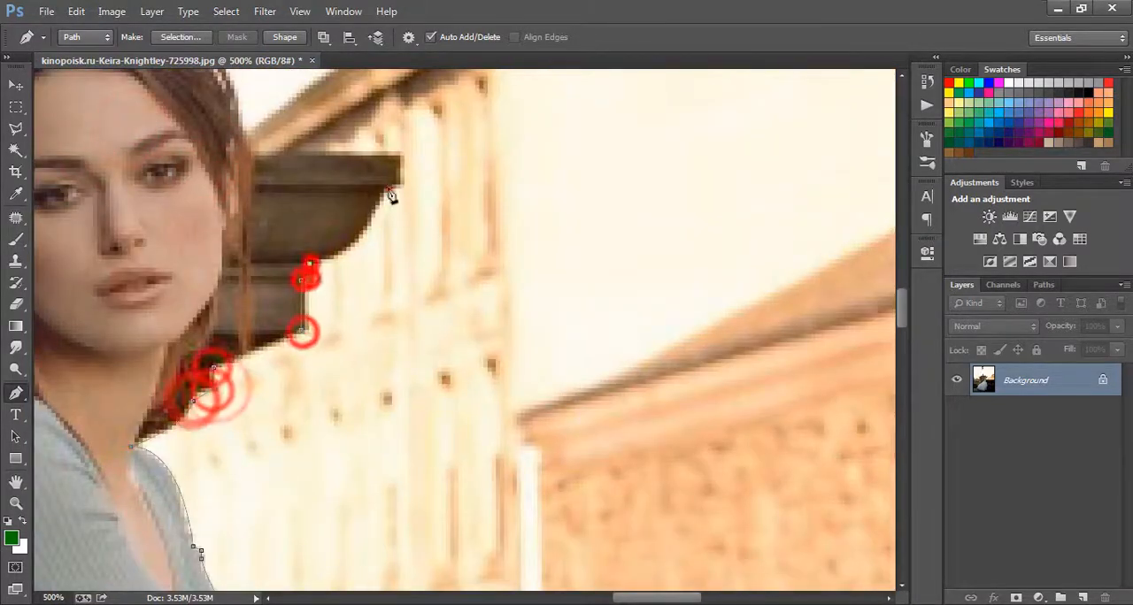
pyautogui.moveTo(389, 189); pyautogui.dragTo(423, 116)
pyautogui.click(400, 185)
pyautogui.click(401, 156)
pyautogui.moveTo(254, 155); pyautogui.dragTo(320, 261)
# Step: Trace the pen path up the side of the hair, over the head and onto the pillar's upper edge
pyautogui.click(248, 124)
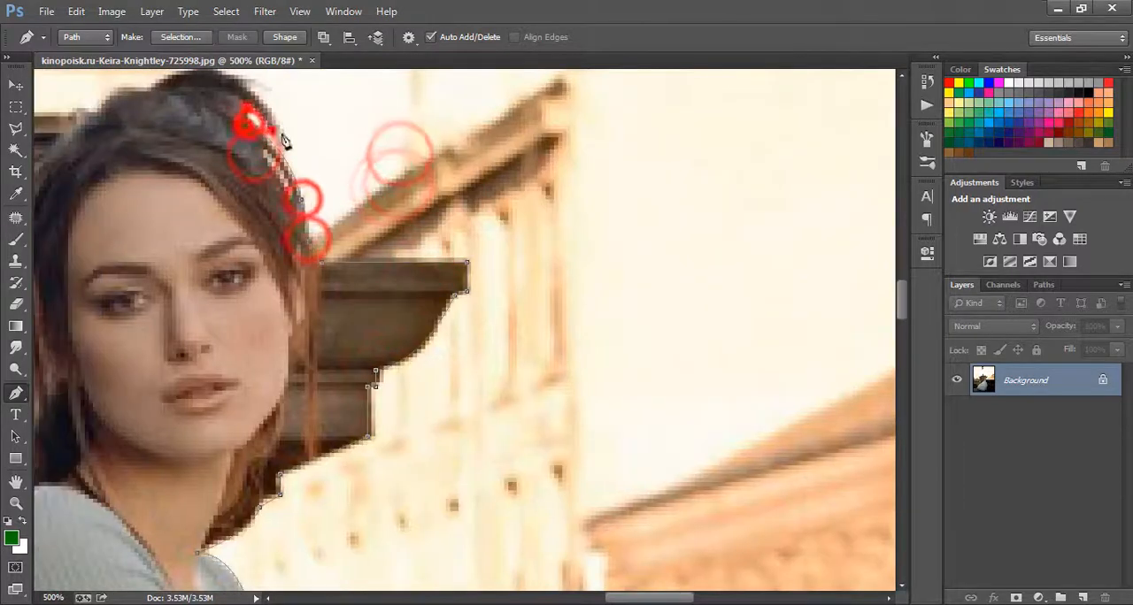
pyautogui.click(281, 132)
pyautogui.click(210, 157)
pyautogui.click(145, 180)
pyautogui.click(115, 180)
pyautogui.click(124, 165)
pyautogui.click(123, 140)
# Step: Trace the pen path from the pillar's upper edge up the side of the lamppost's base and shaft
pyautogui.click(257, 231)
pyautogui.scroll(3, 246, 180)
pyautogui.click(247, 147)
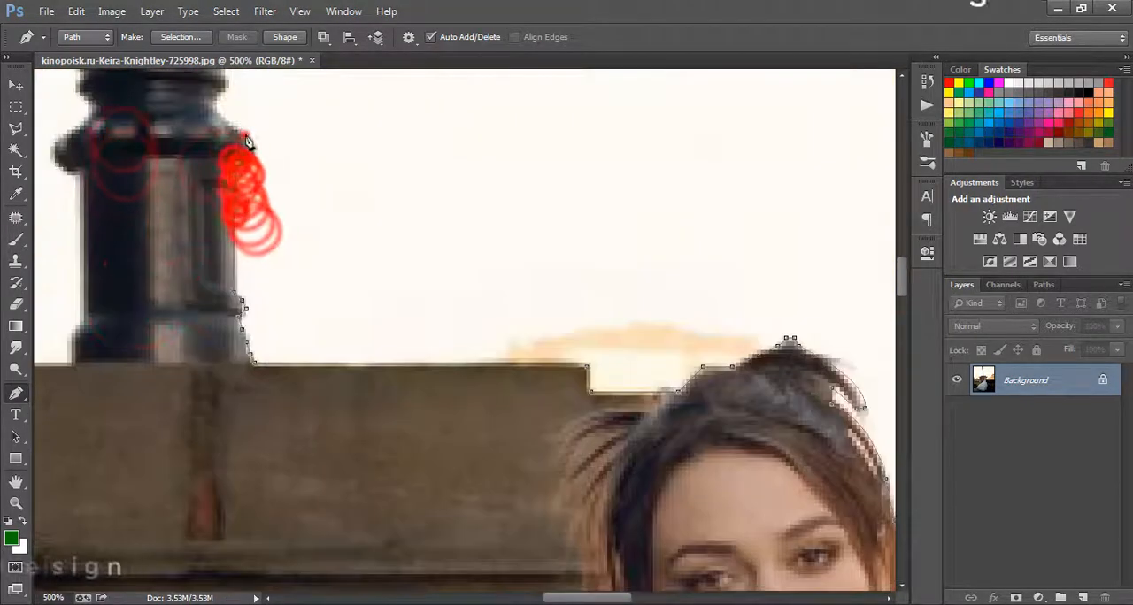
pyautogui.scroll(3, 241, 177)
pyautogui.scroll(6, 221, 167)
pyautogui.click(210, 251)
pyautogui.click(185, 213)
pyautogui.click(194, 174)
pyautogui.scroll(8, 174, 150)
pyautogui.scroll(10, 174, 151)
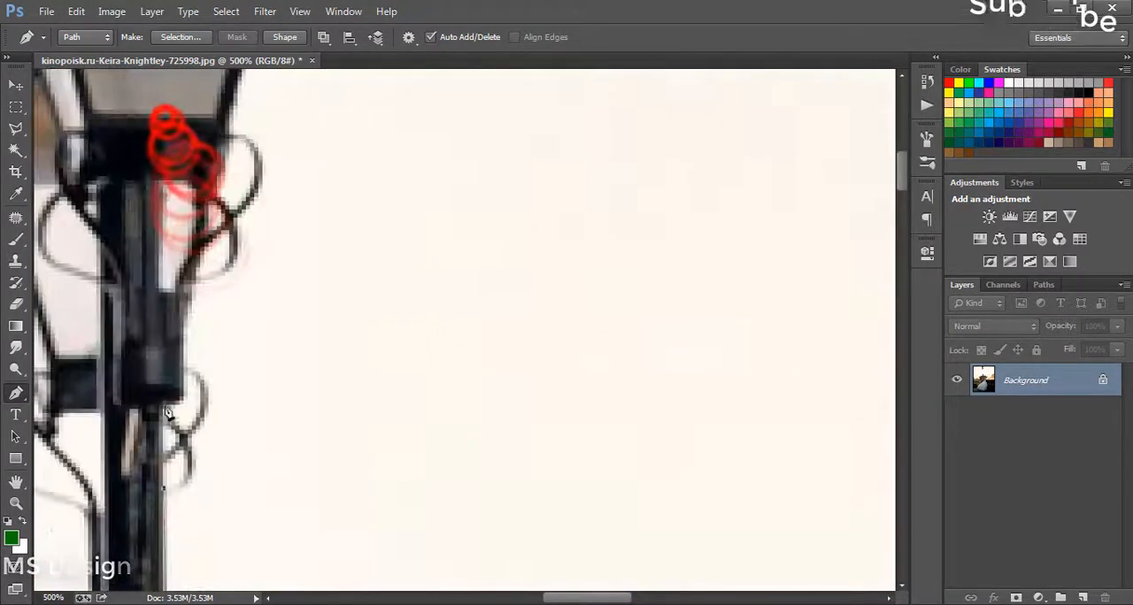
# Step: Continue the pen path around the upper lamppost bracket and the lantern
pyautogui.click(179, 388)
pyautogui.click(182, 321)
pyautogui.click(207, 218)
pyautogui.click(230, 114)
pyautogui.scroll(7, 232, 113)
pyautogui.click(328, 119)
pyautogui.click(209, 117)
# Step: Close the pen path by running it outside the canvas around the lower-right corner back to the wall's edge
pyautogui.hotkey('ctrl', '0')
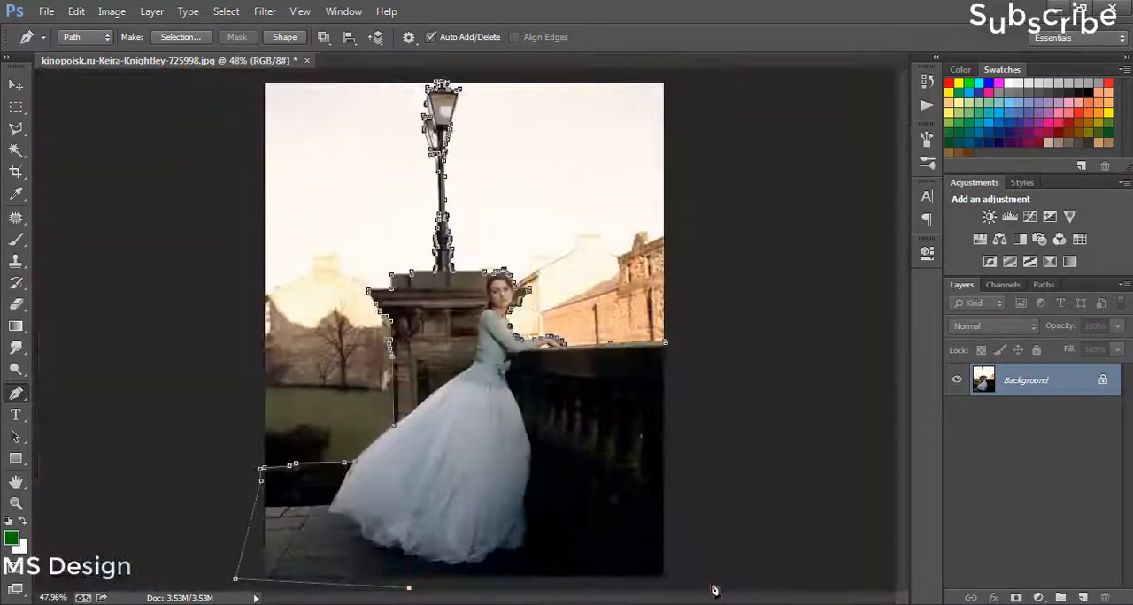
pyautogui.click(710, 584)
pyautogui.click(795, 330)
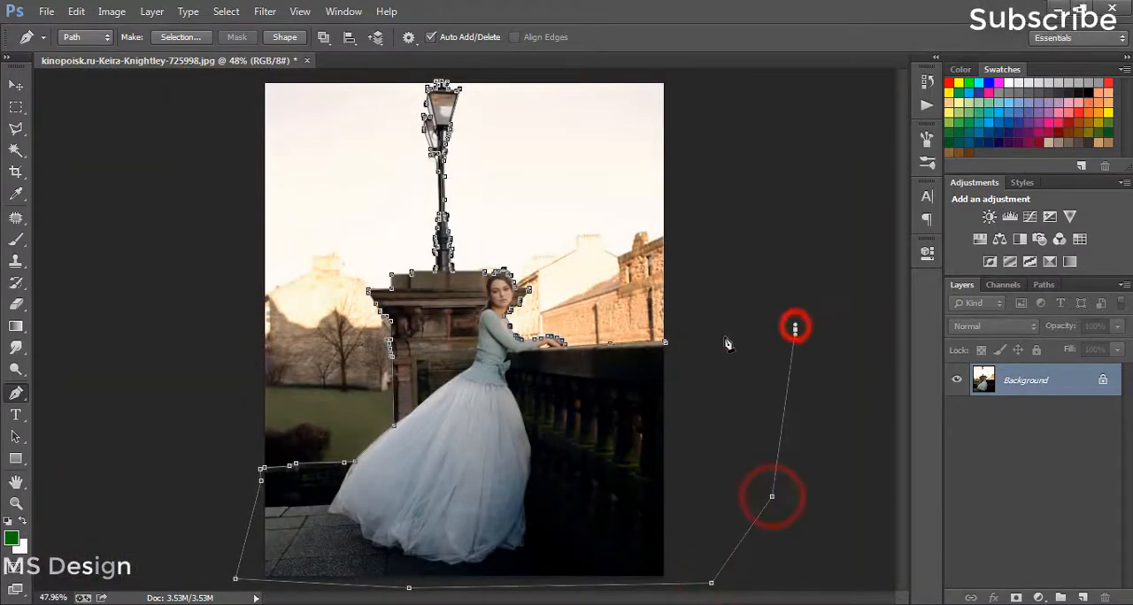
# Step: Convert the closed pen path around the woman, pillar and wall into a selection
pyautogui.rightClick(671, 358)
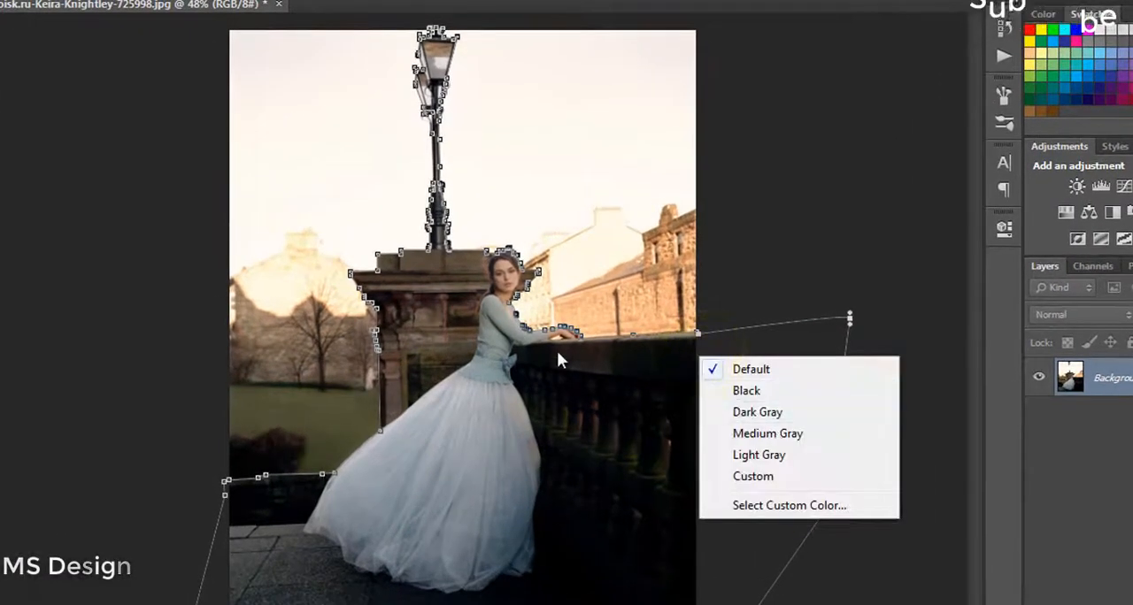
pyautogui.click(557, 354)
pyautogui.rightClick(557, 354)
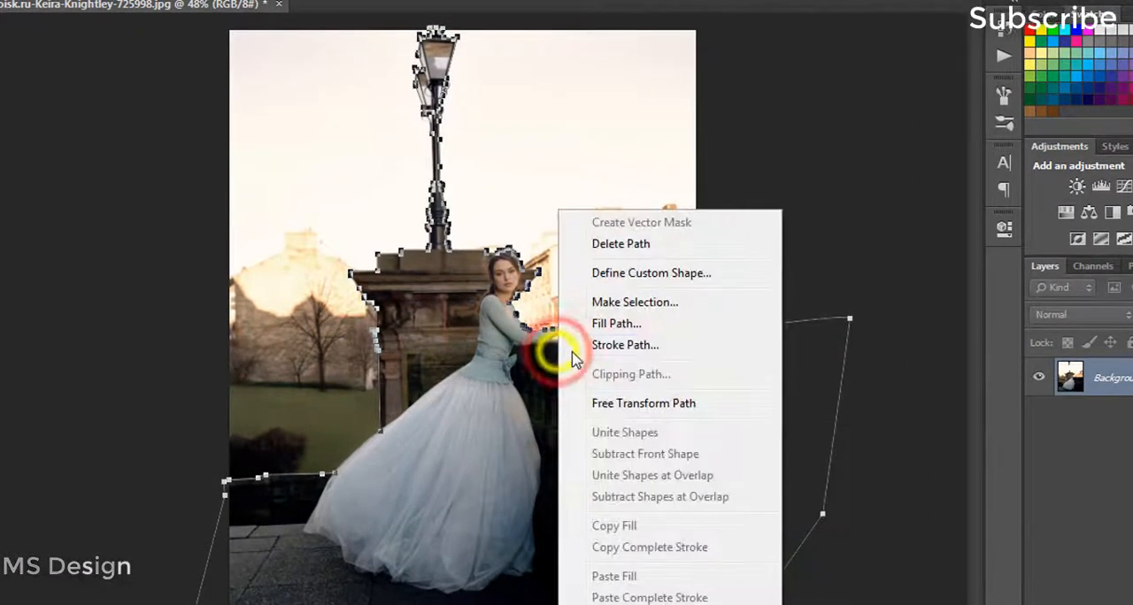
pyautogui.click(649, 305)
pyautogui.click(700, 143)
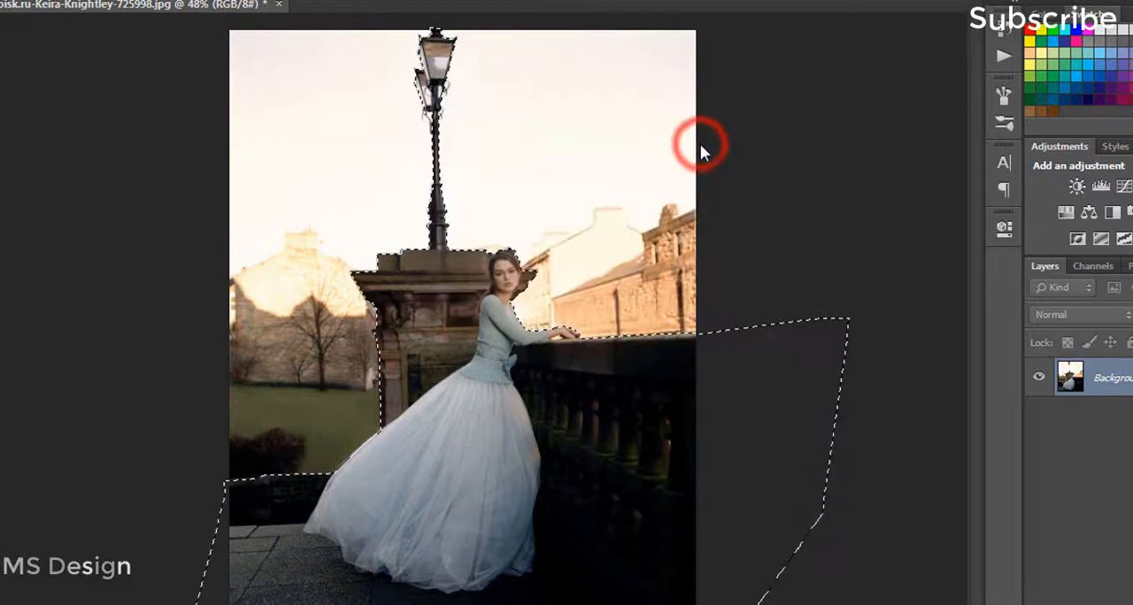
# Step: Copy the selected area to a new layer and hide the Background layer
pyautogui.rightClick(507, 434)
pyautogui.press('Escape')
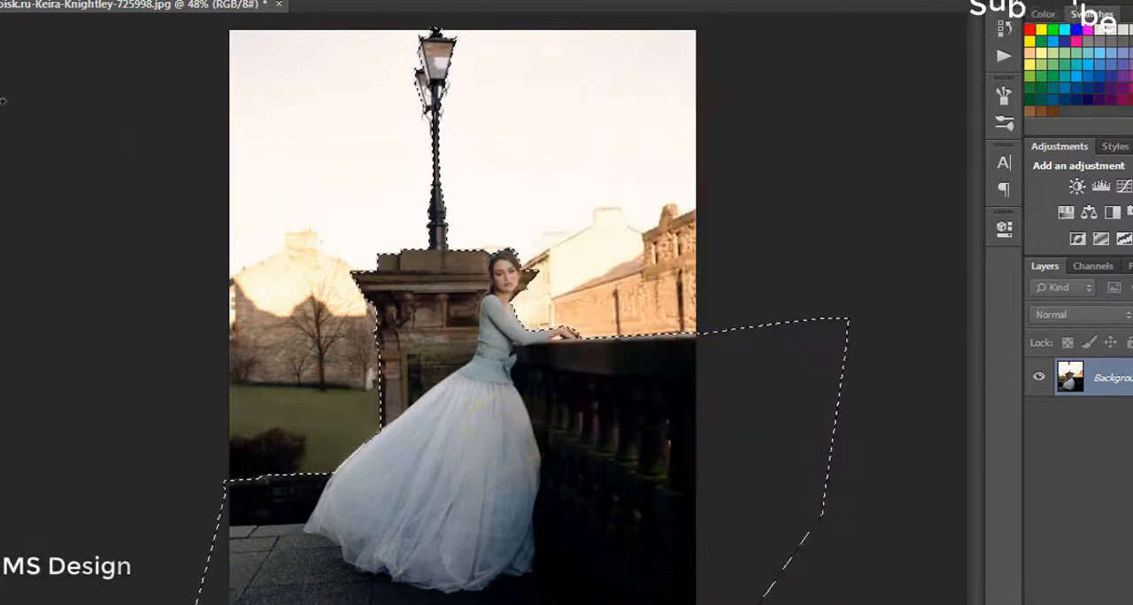
pyautogui.click(0, 103)
pyautogui.rightClick(478, 457)
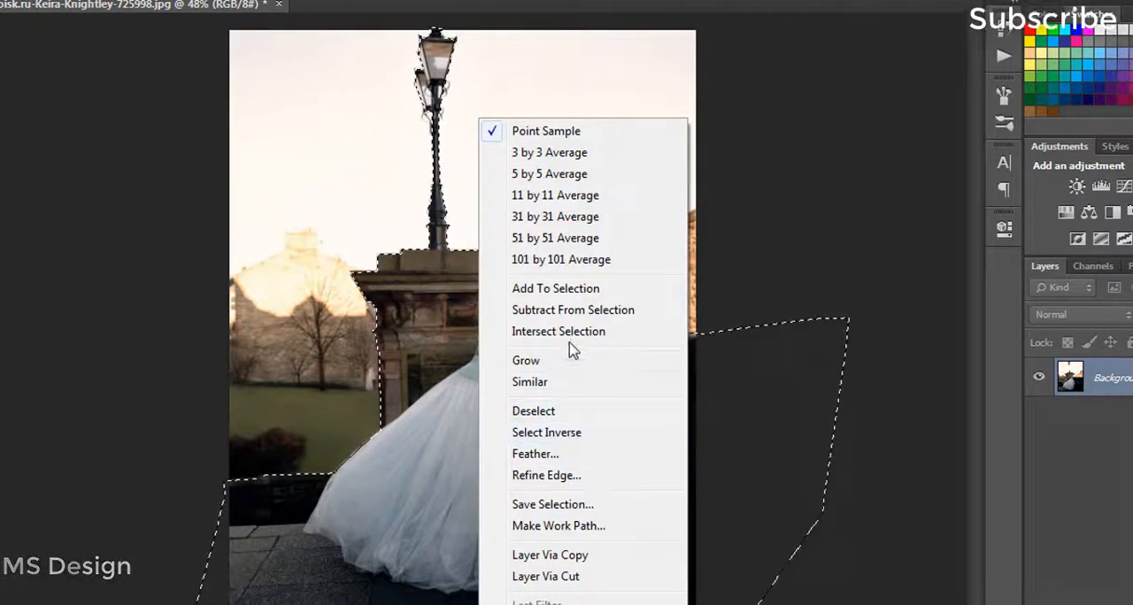
pyautogui.click(586, 558)
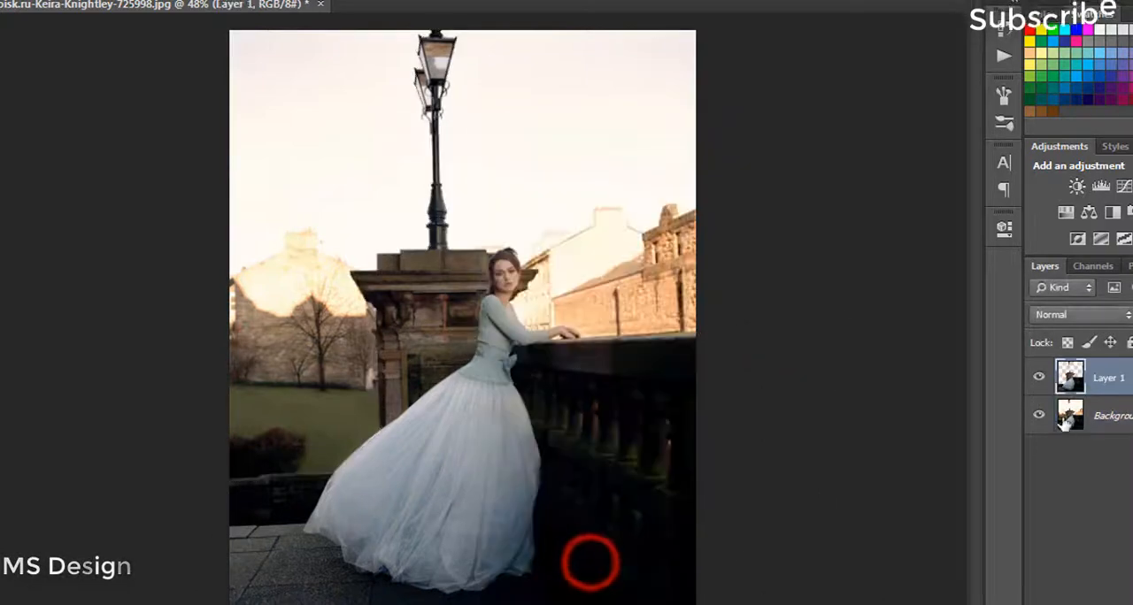
pyautogui.click(1037, 416)
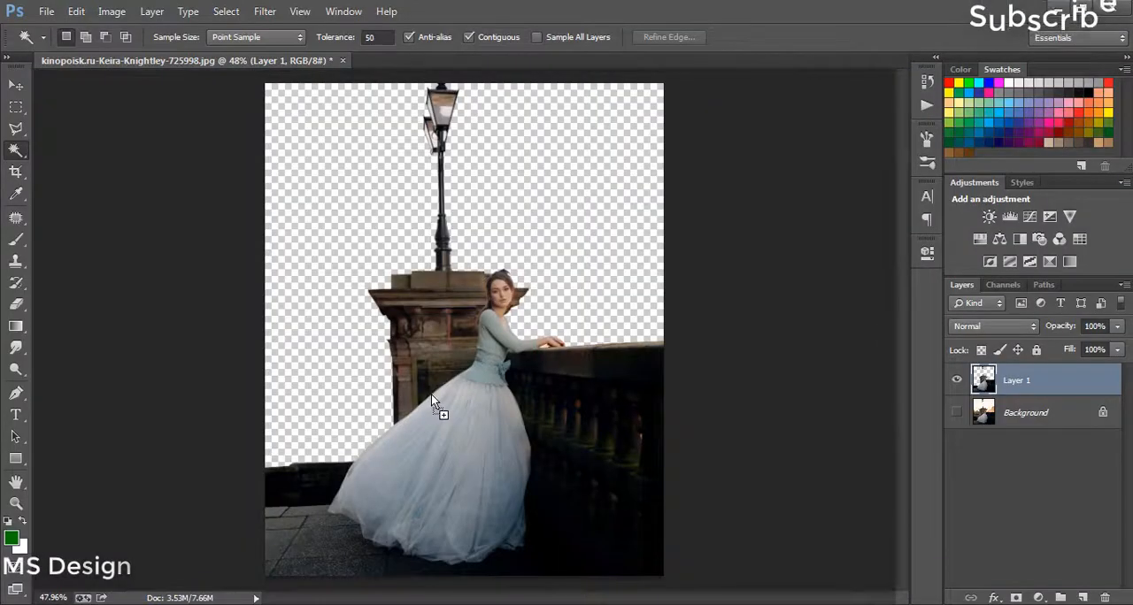
# Step: Place the city_skyline_013_by_isostock image in the document and move its layer below Layer 1
pyautogui.moveTo(431, 394); pyautogui.dragTo(433, 395)
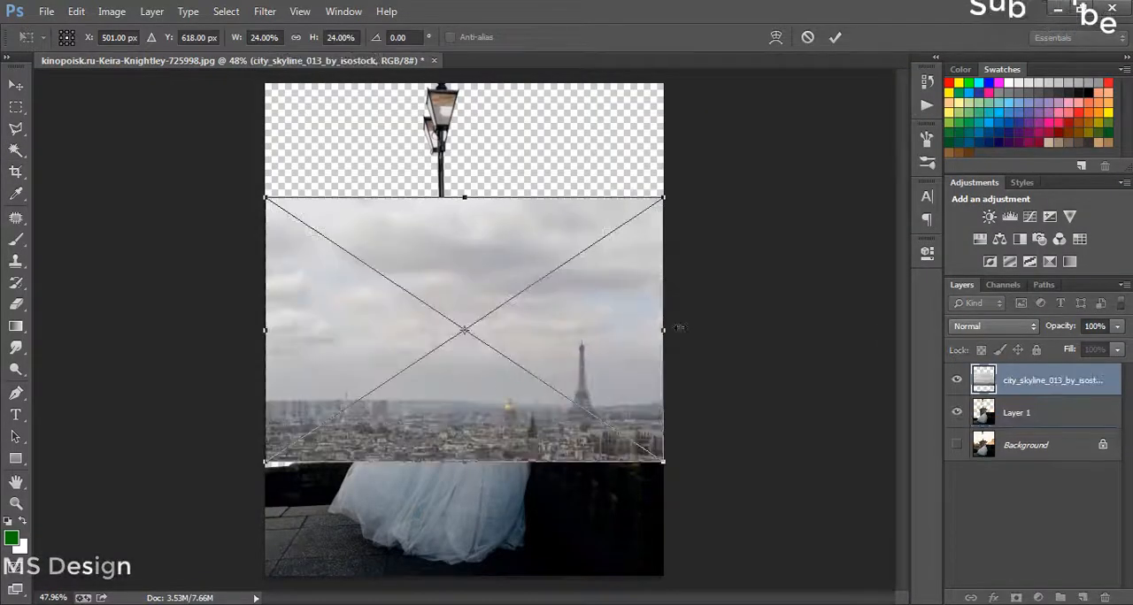
pyautogui.press('w')
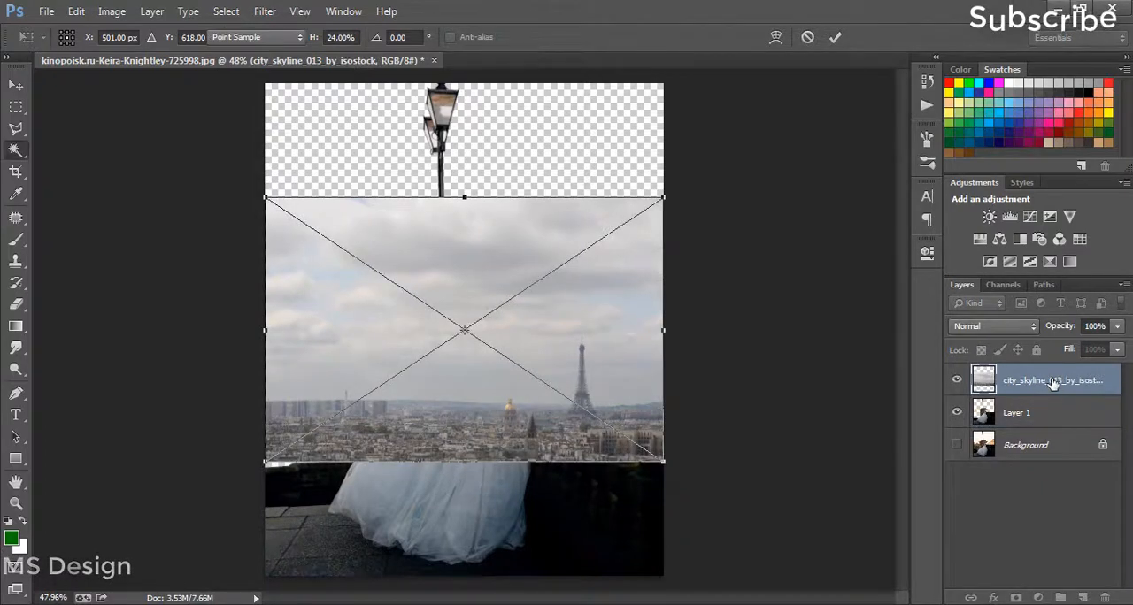
pyautogui.press('Return')
pyautogui.moveTo(1051, 382); pyautogui.dragTo(1030, 425)
# Step: Scale the city skyline layer to about 75% and position it so the Eiffel Tower rises behind the wall beside the woman
pyautogui.hotkey('ctrl', 't')
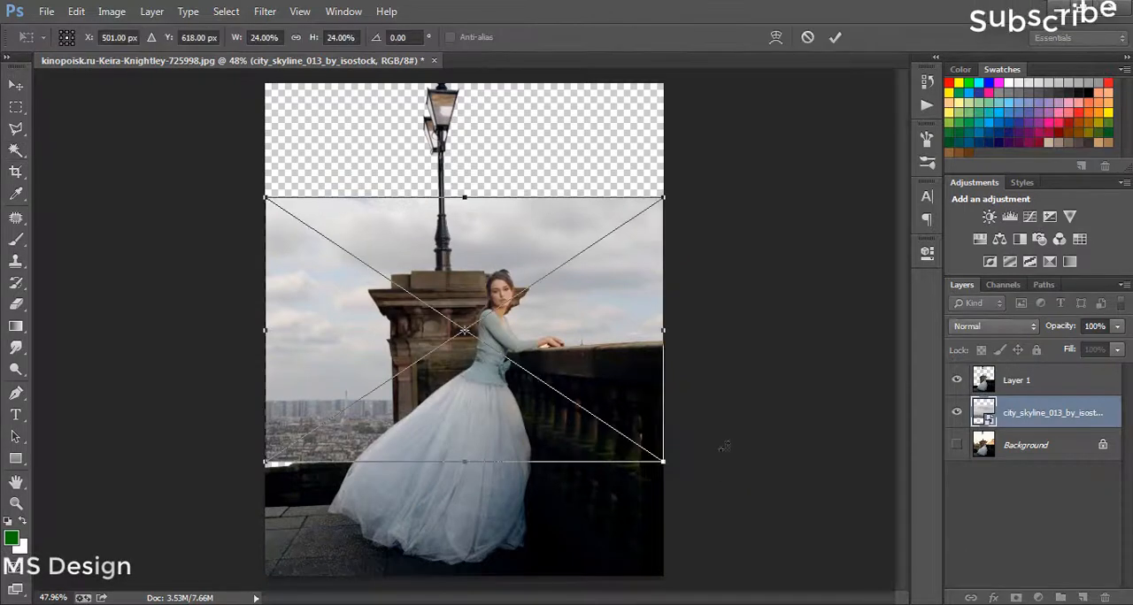
pyautogui.moveTo(659, 194); pyautogui.dragTo(1080, 35)
pyautogui.moveTo(542, 314); pyautogui.dragTo(387, 308)
pyautogui.hotkey('ctrl', '-')
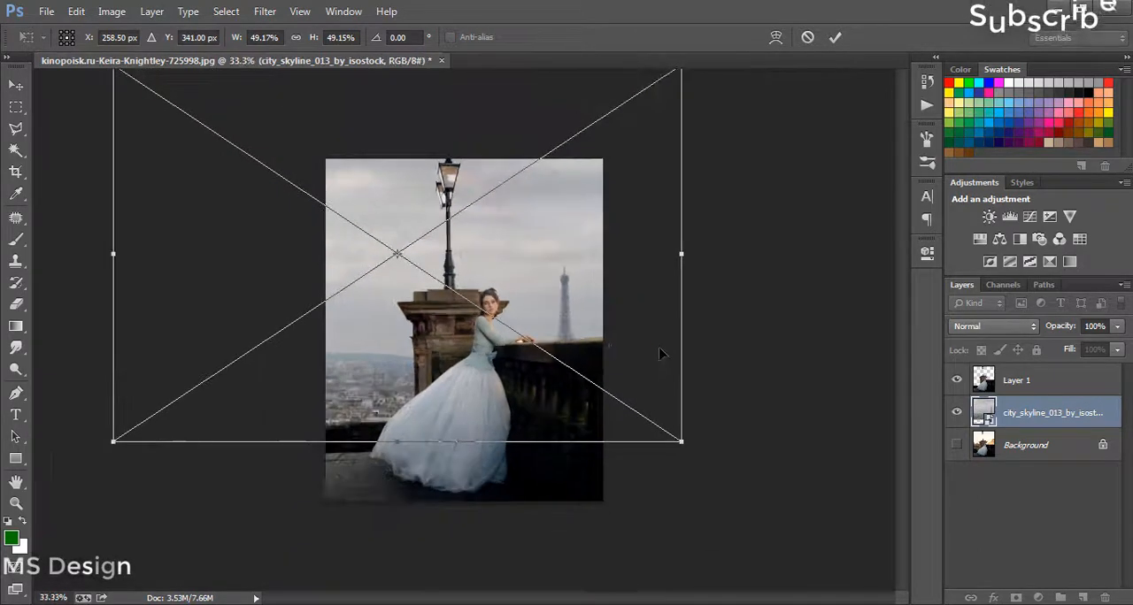
pyautogui.hotkey('ctrl', '-')
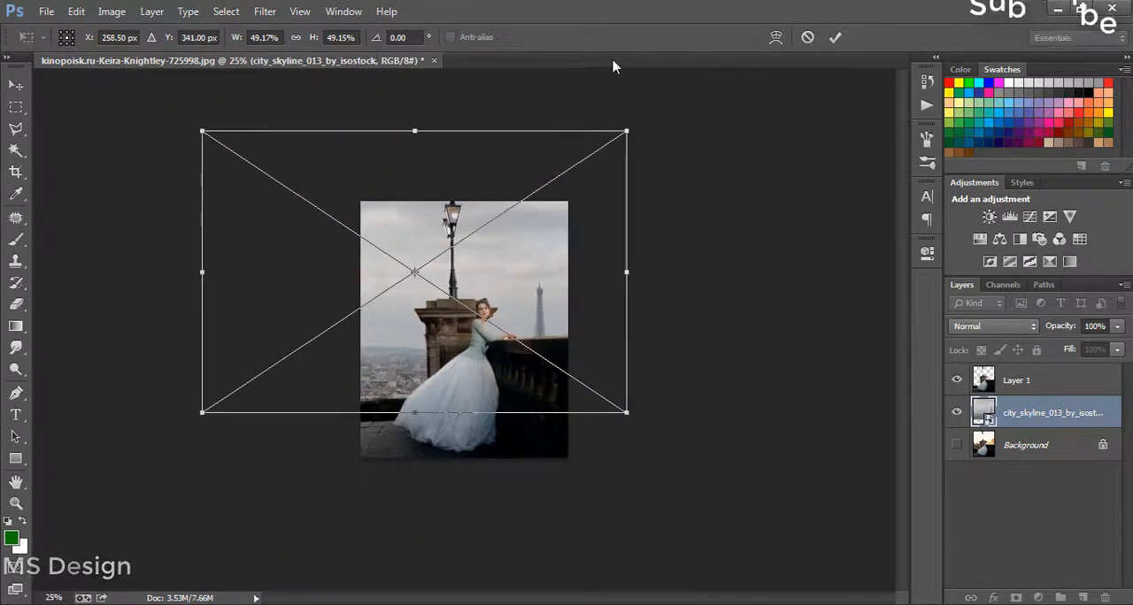
pyautogui.moveTo(633, 126); pyautogui.dragTo(854, 71)
pyautogui.moveTo(741, 198); pyautogui.dragTo(571, 205)
pyautogui.press('Return')
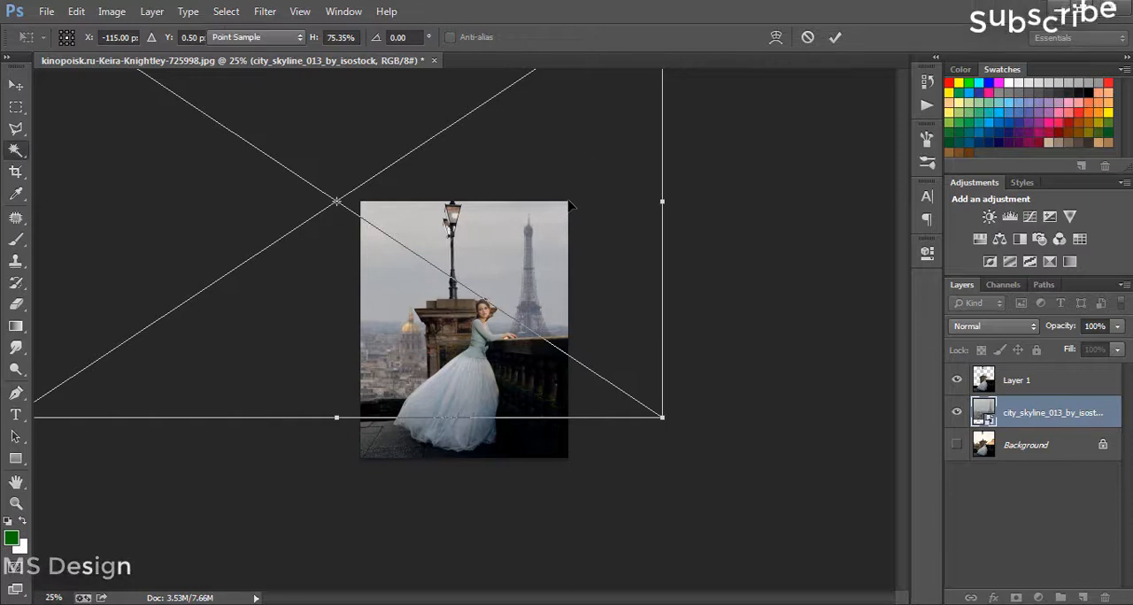
pyautogui.hotkey('ctrl', '0')
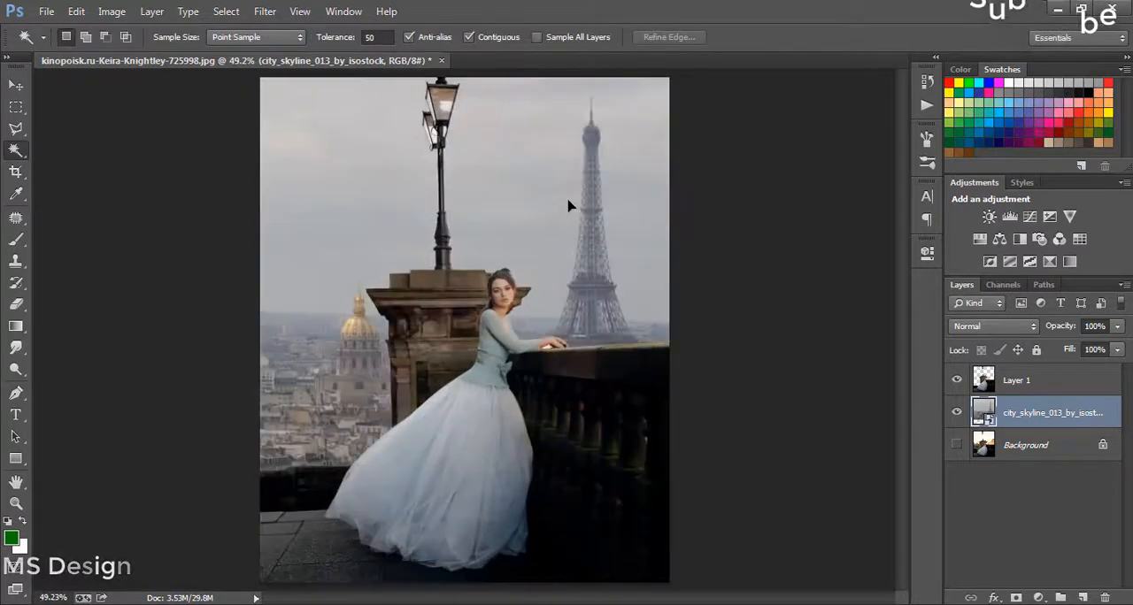
# Step: Trace the bright gap under the woman's wrist with the Pen tool and convert the path to a selection with 0 px feather
pyautogui.moveTo(627, 597); pyautogui.dragTo(684, 599)
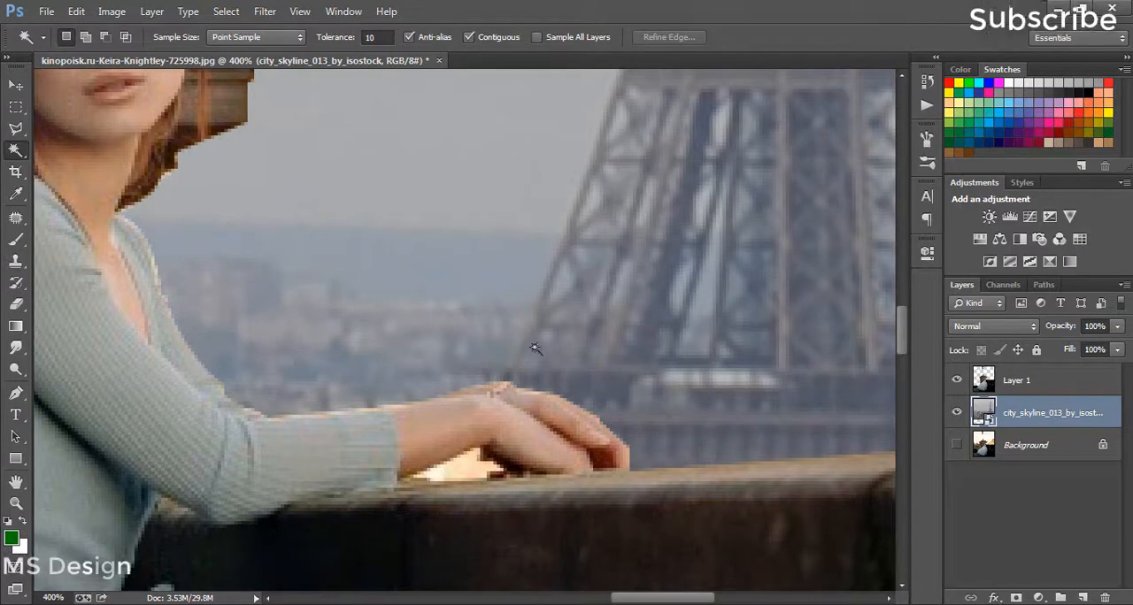
pyautogui.press('p')
pyautogui.scroll(2, 518, 434)
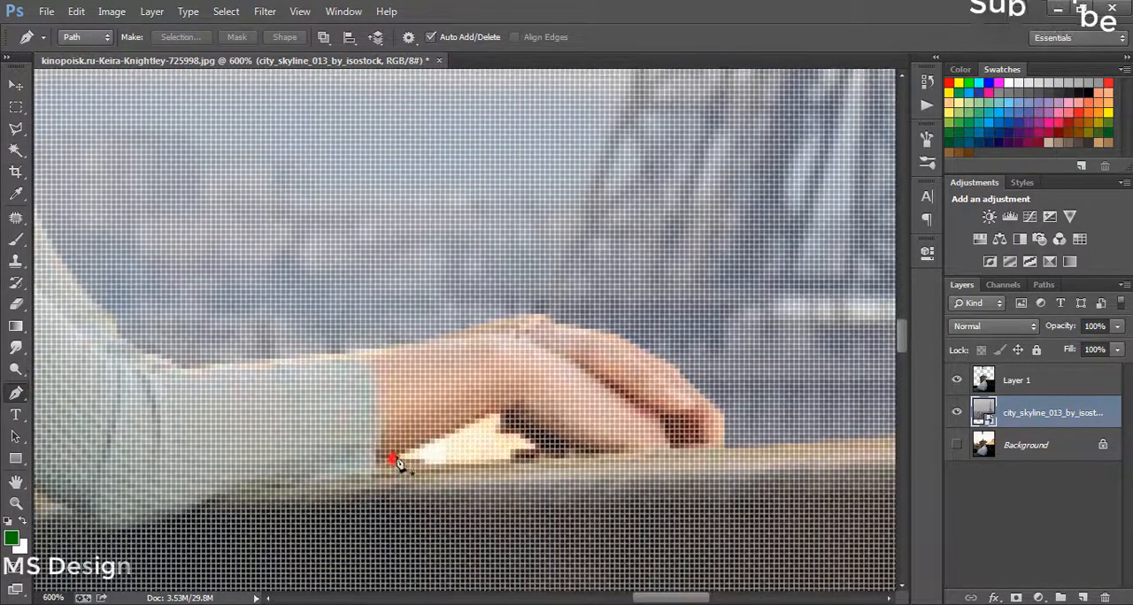
pyautogui.click(395, 459)
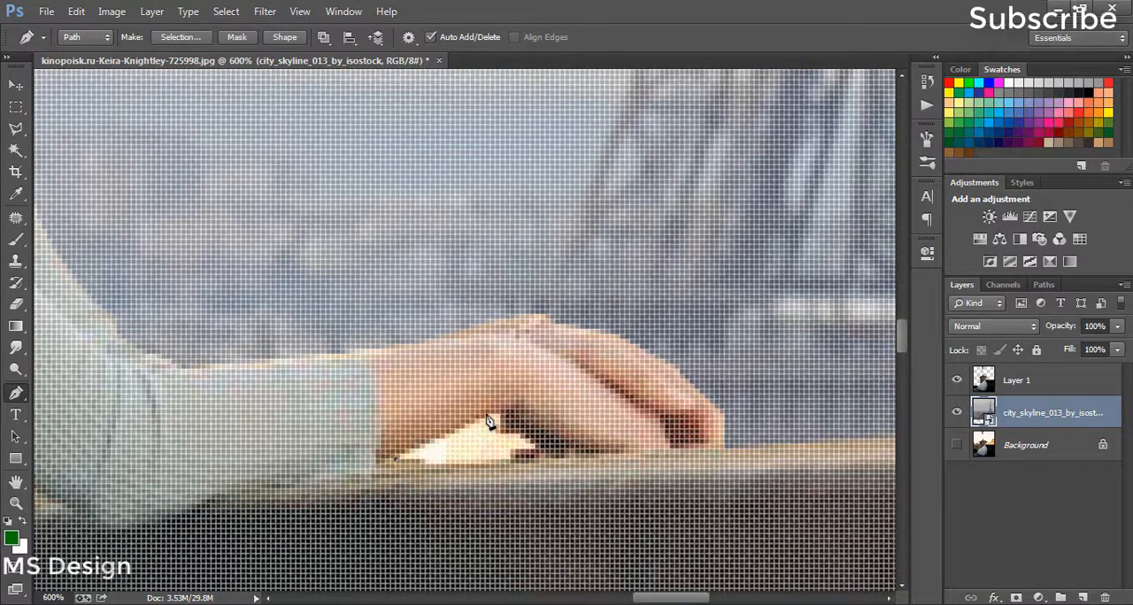
pyautogui.click(487, 414)
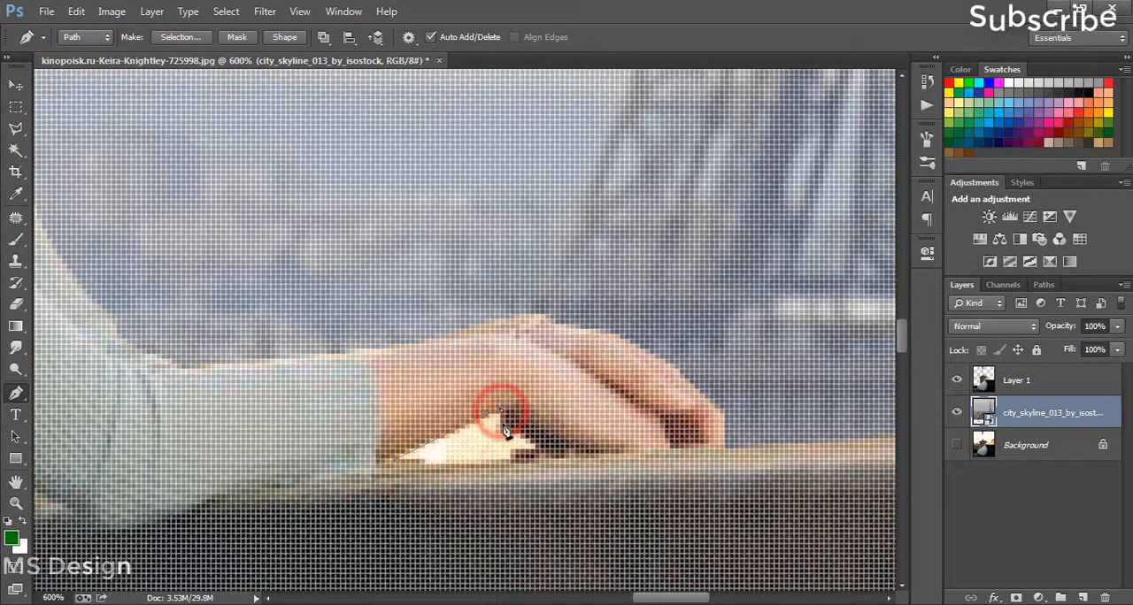
pyautogui.click(503, 423)
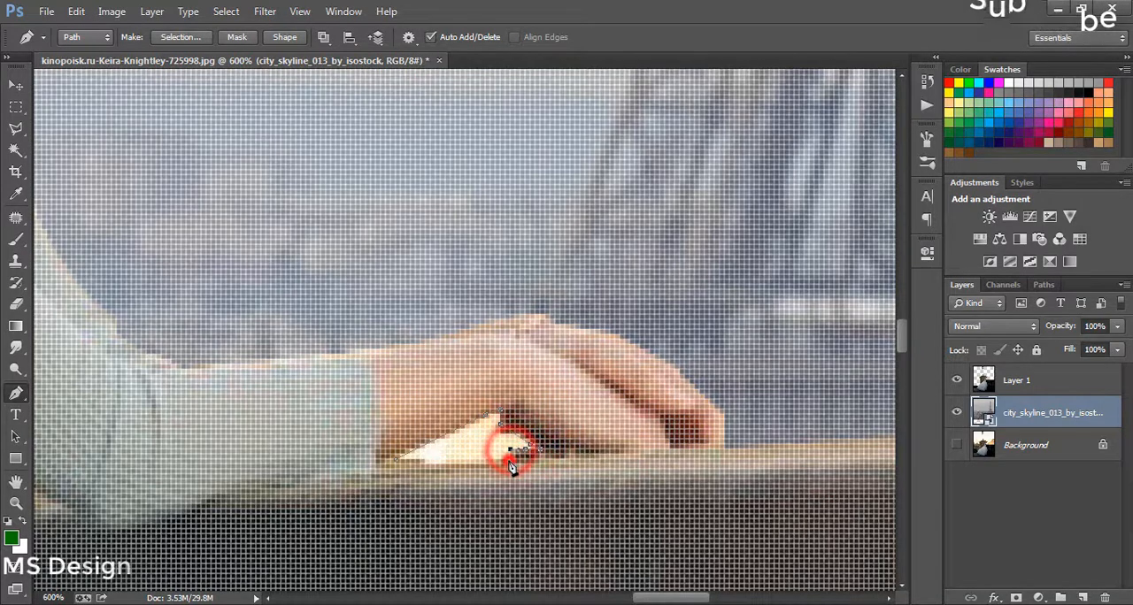
pyautogui.rightClick(447, 456)
pyautogui.click(547, 152)
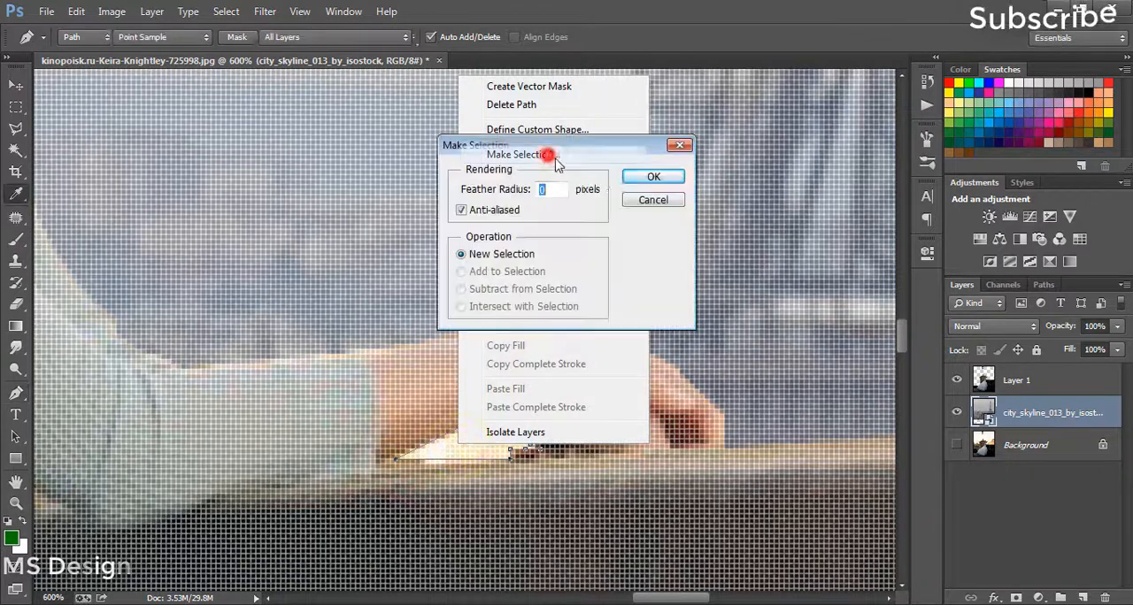
pyautogui.click(653, 177)
# Step: Rasterize the city skyline layer, erase the selected bright gap under the wrist from Layer 1 and clear the selection
pyautogui.click(16, 307)
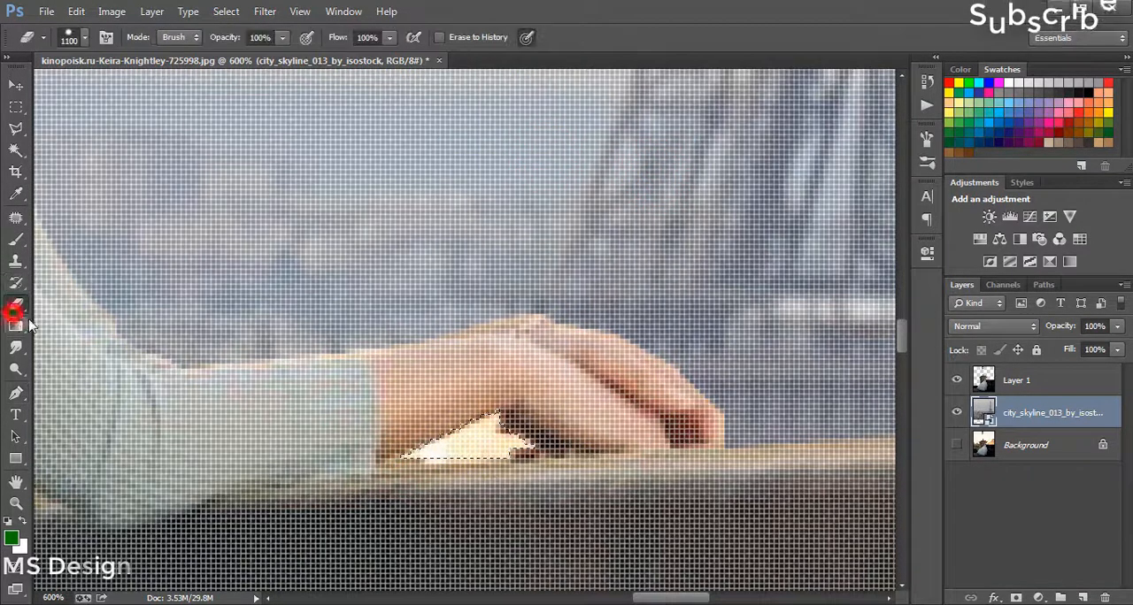
pyautogui.click(459, 459)
pyautogui.click(538, 252)
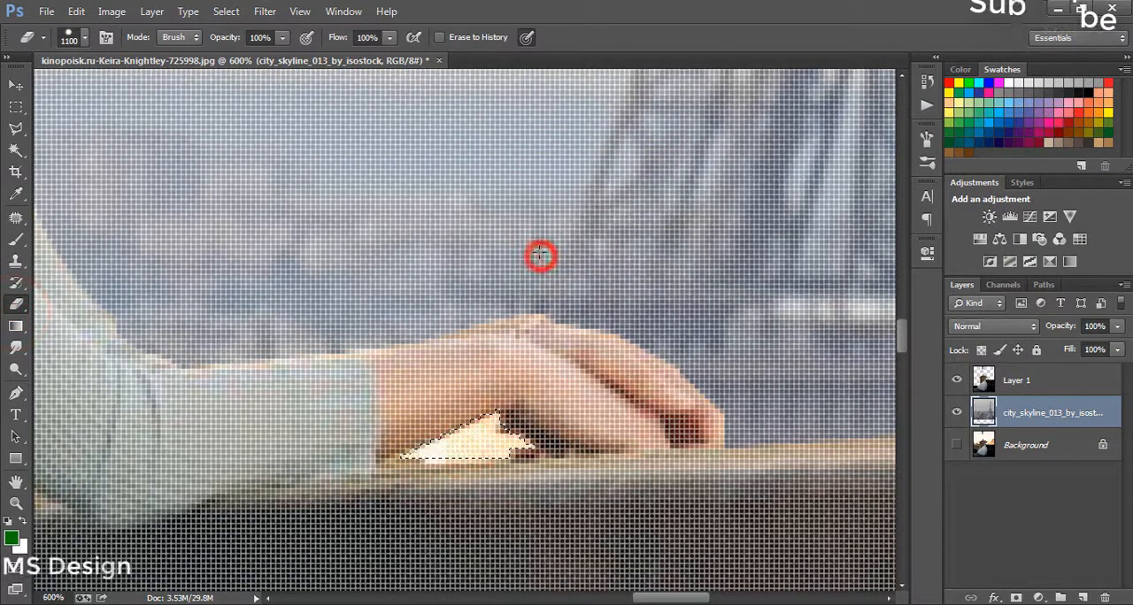
pyautogui.click(1012, 380)
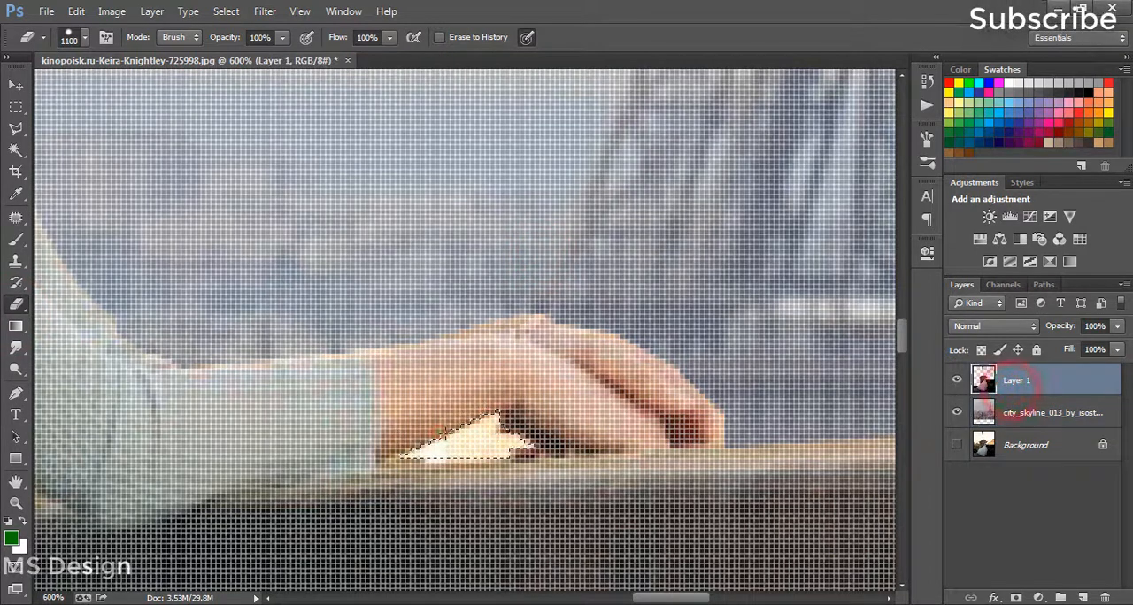
pyautogui.click(437, 433)
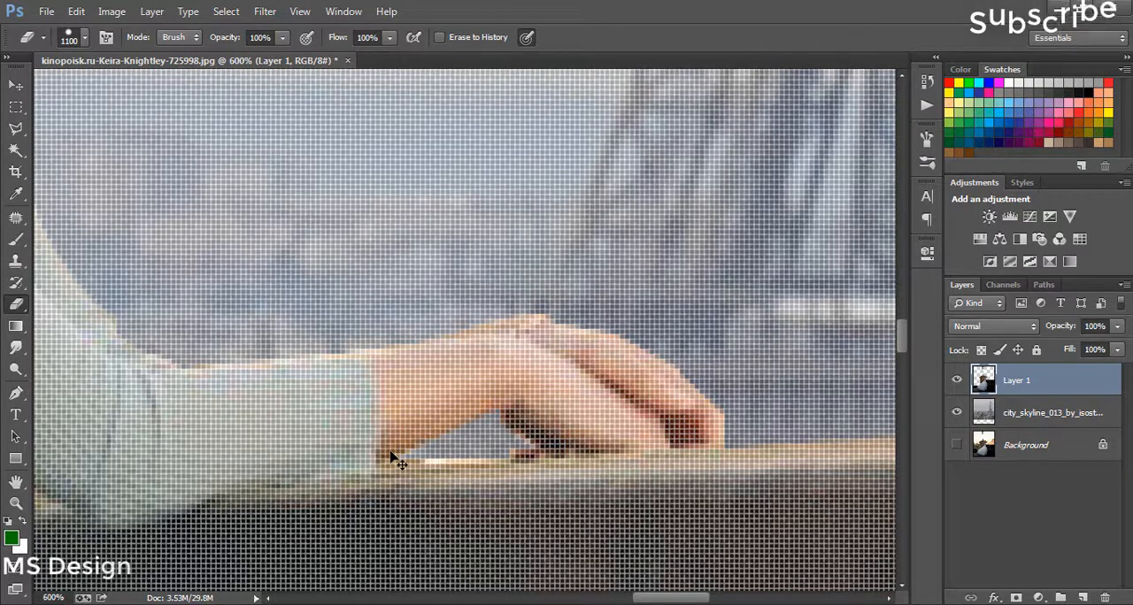
pyautogui.hotkey('ctrl', '0')
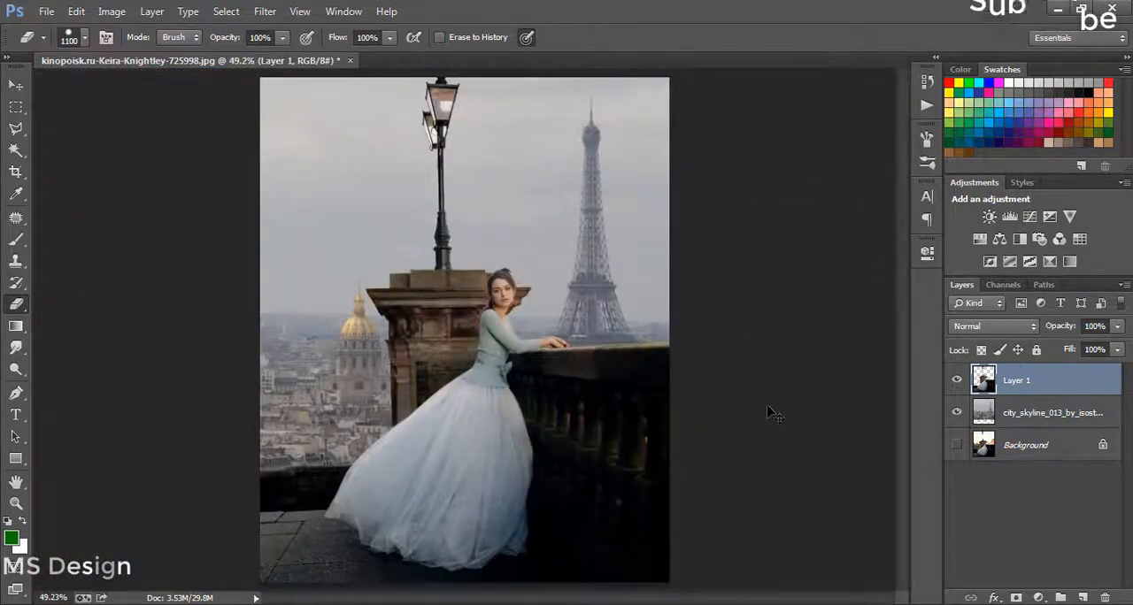
# Step: Add a new empty layer above Layer 1
pyautogui.click(1053, 412)
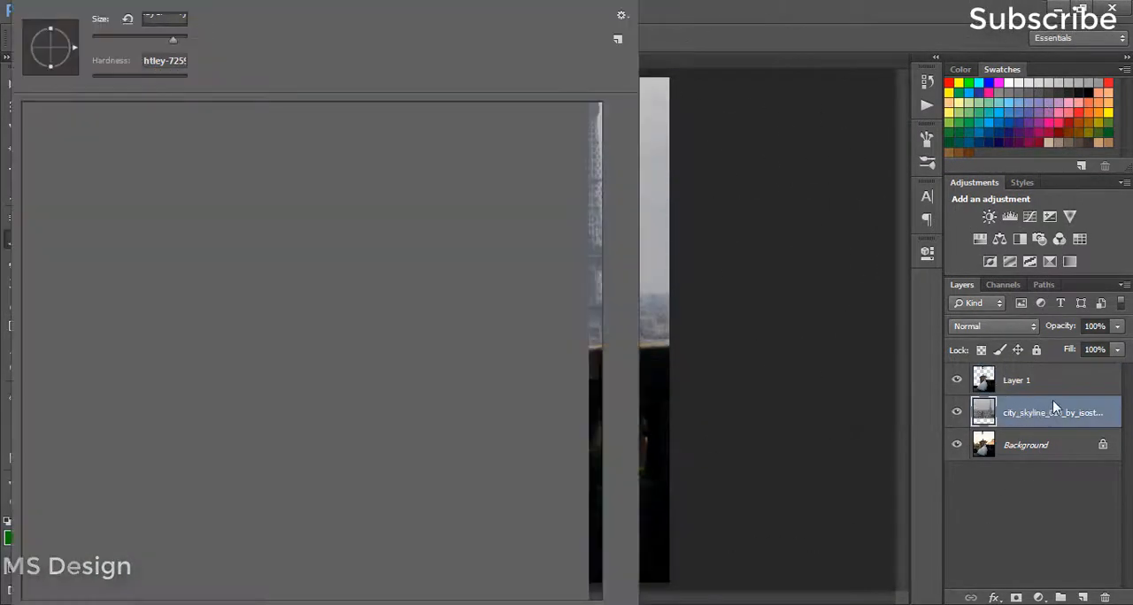
pyautogui.click(1053, 381)
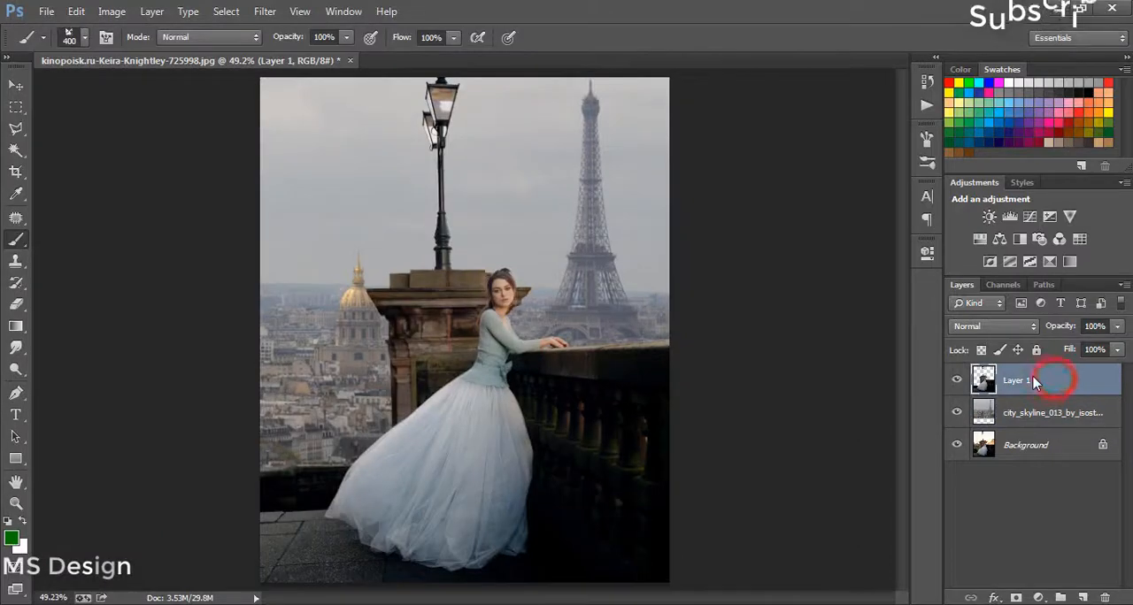
pyautogui.click(1082, 597)
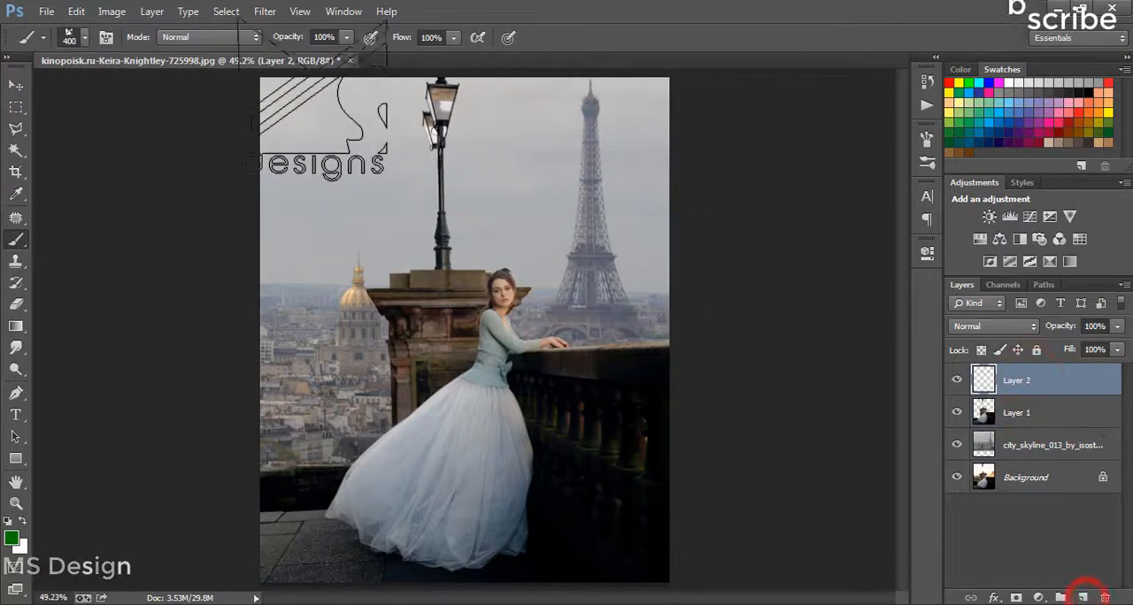
# Step: Choose the cloud-like 523 px brush preset and enlarge the brush to 1100 px
pyautogui.click(81, 40)
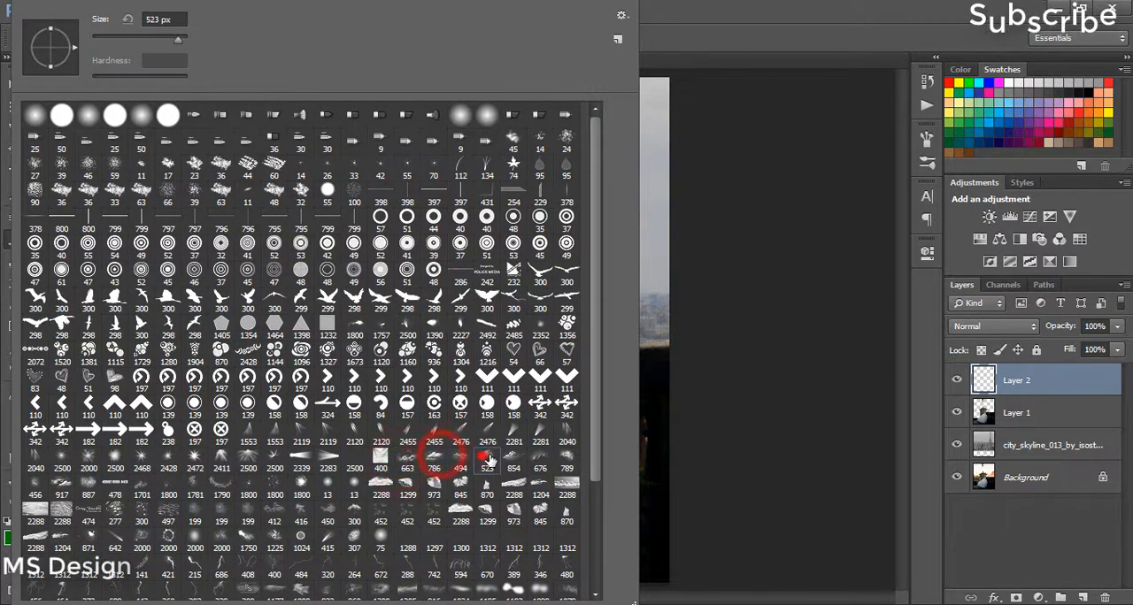
pyautogui.click(785, 8)
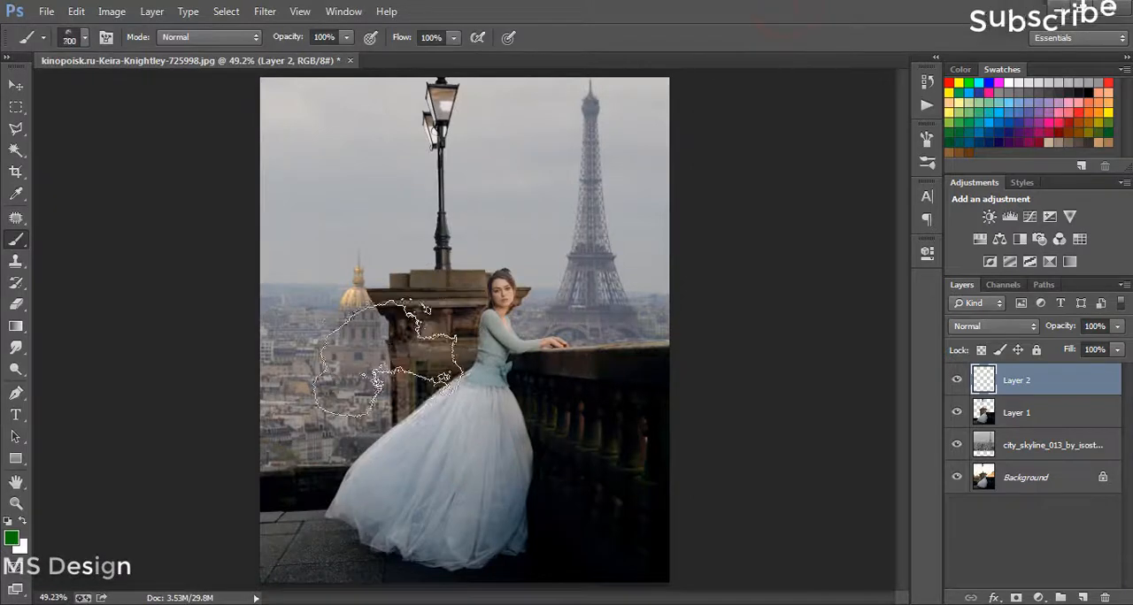
pyautogui.press(']')
pyautogui.press(']')
pyautogui.press(']')
pyautogui.press(']')
pyautogui.press(']')
pyautogui.press(']')
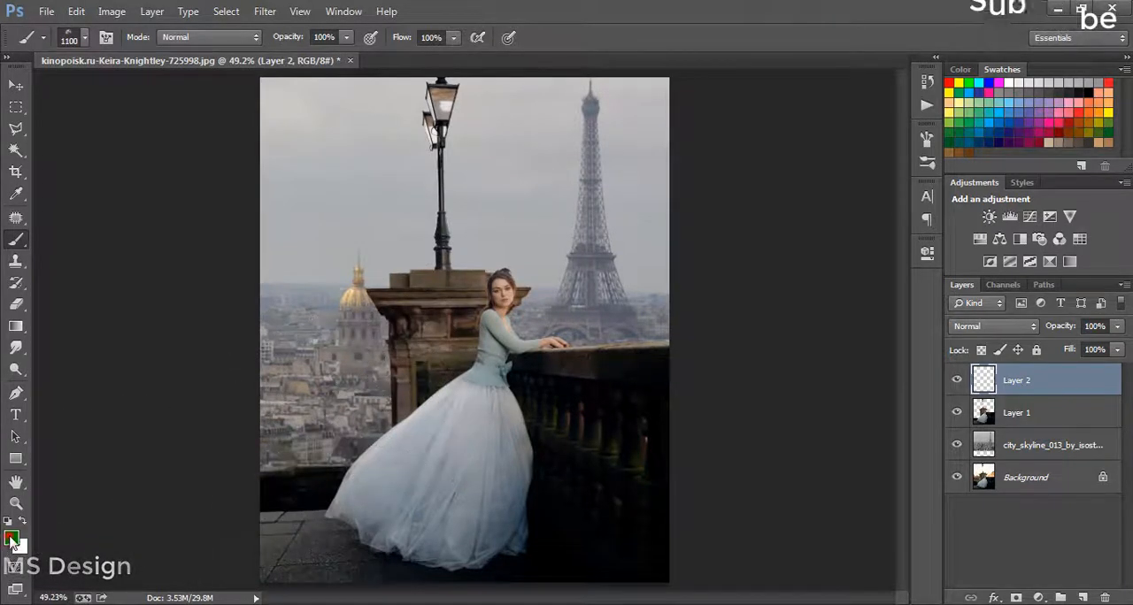
# Step: Set the foreground colour to light cyan 9afeff and paint haze over the city, wall, dress and sky on Layer 2
pyautogui.click(11, 539)
pyautogui.moveTo(885, 472); pyautogui.dragTo(885, 459)
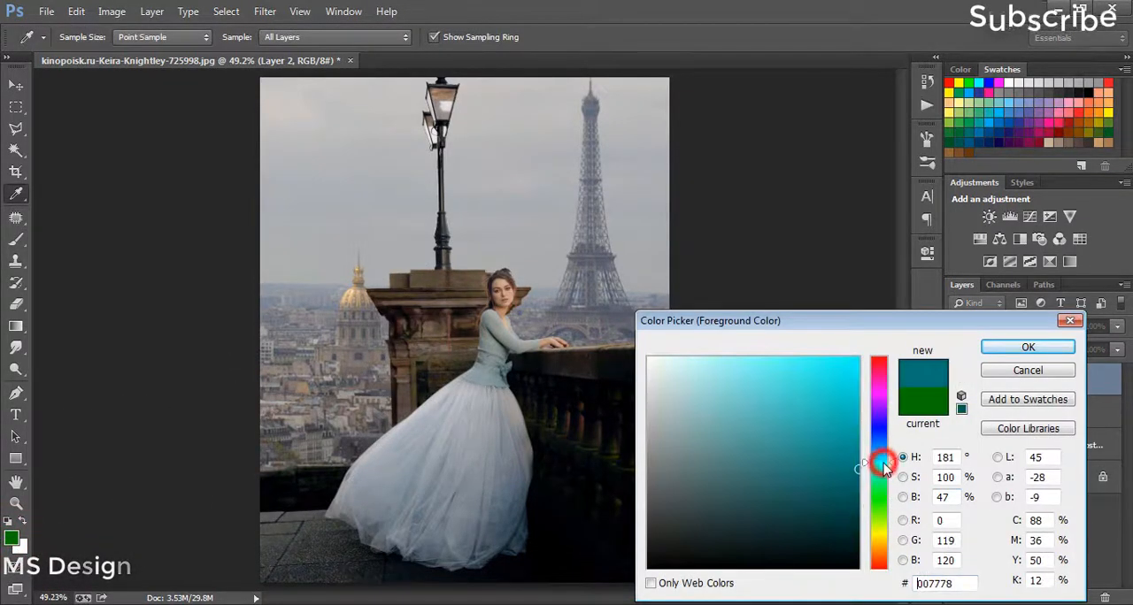
pyautogui.moveTo(743, 389); pyautogui.dragTo(730, 357)
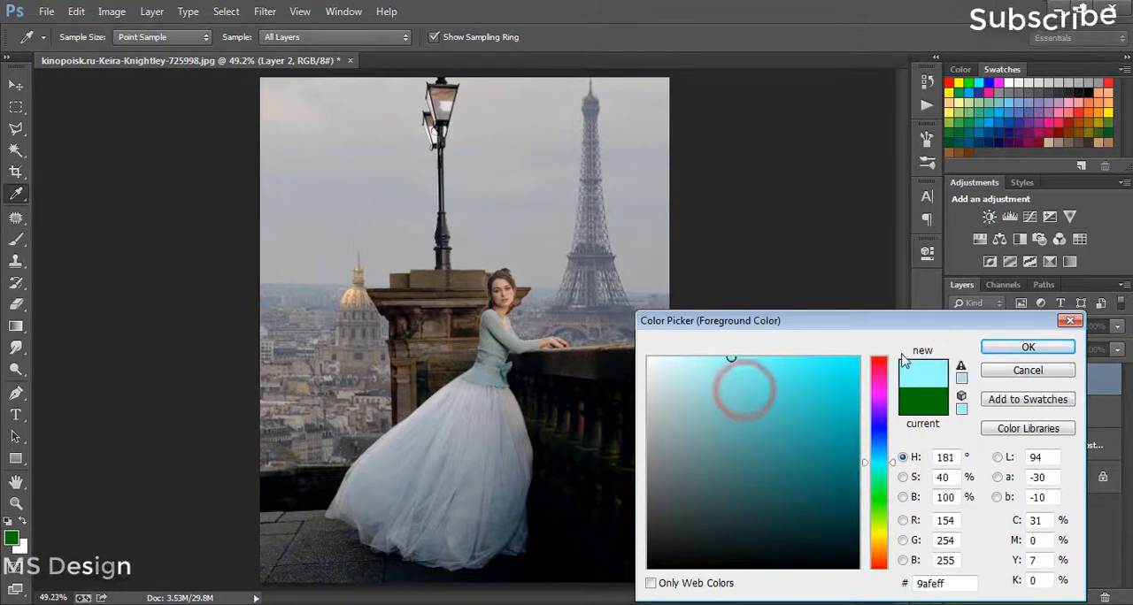
pyautogui.click(1027, 347)
pyautogui.click(270, 455)
pyautogui.click(587, 521)
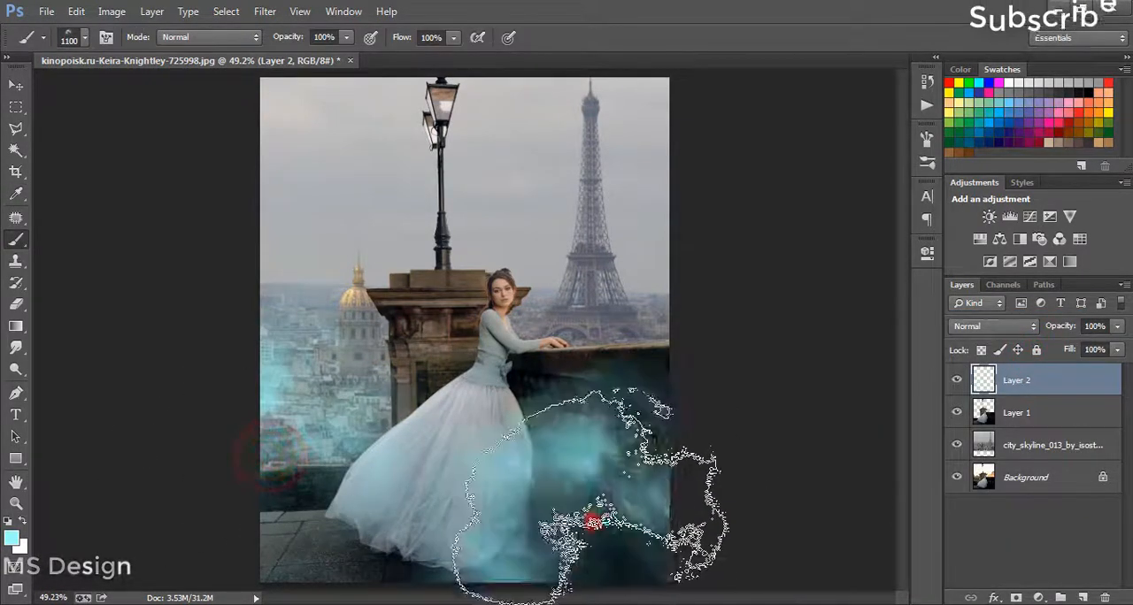
pyautogui.click(731, 311)
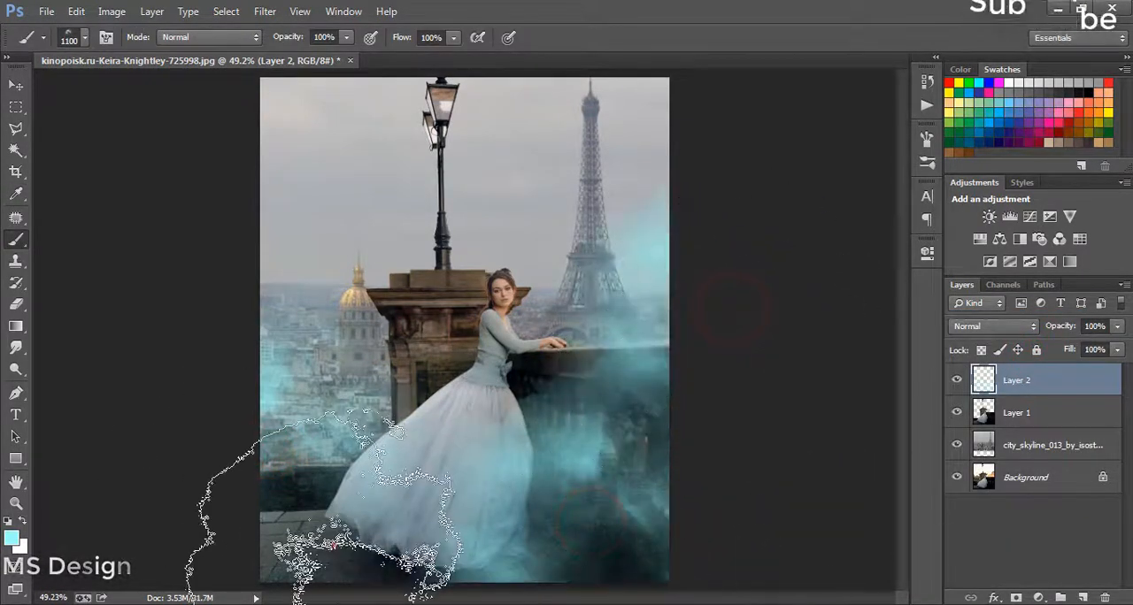
pyautogui.click(266, 538)
pyautogui.click(367, 230)
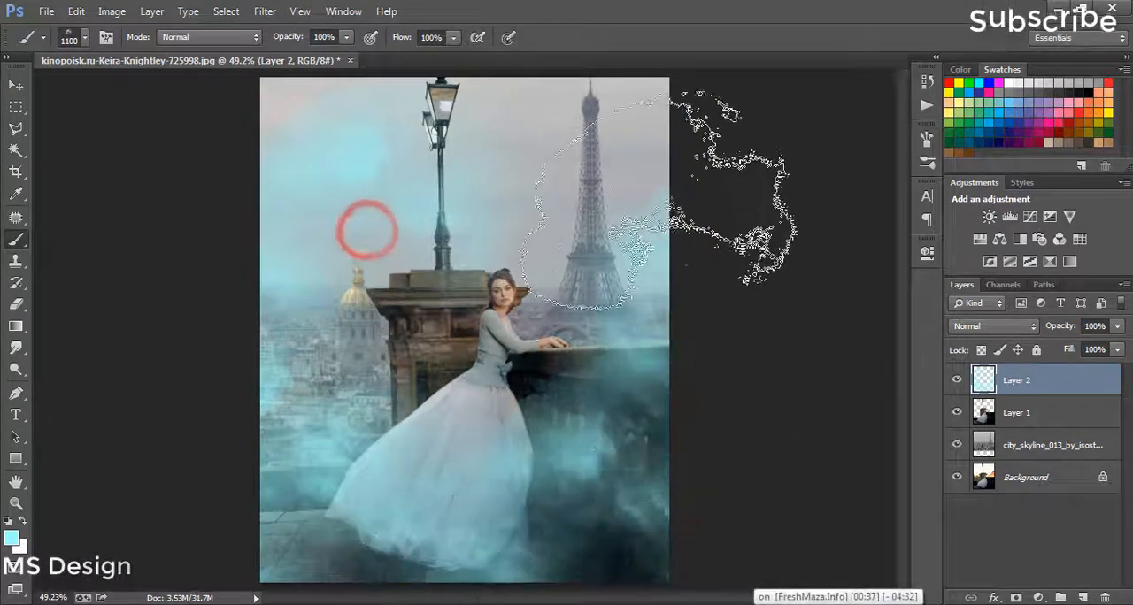
pyautogui.click(645, 180)
pyautogui.click(992, 327)
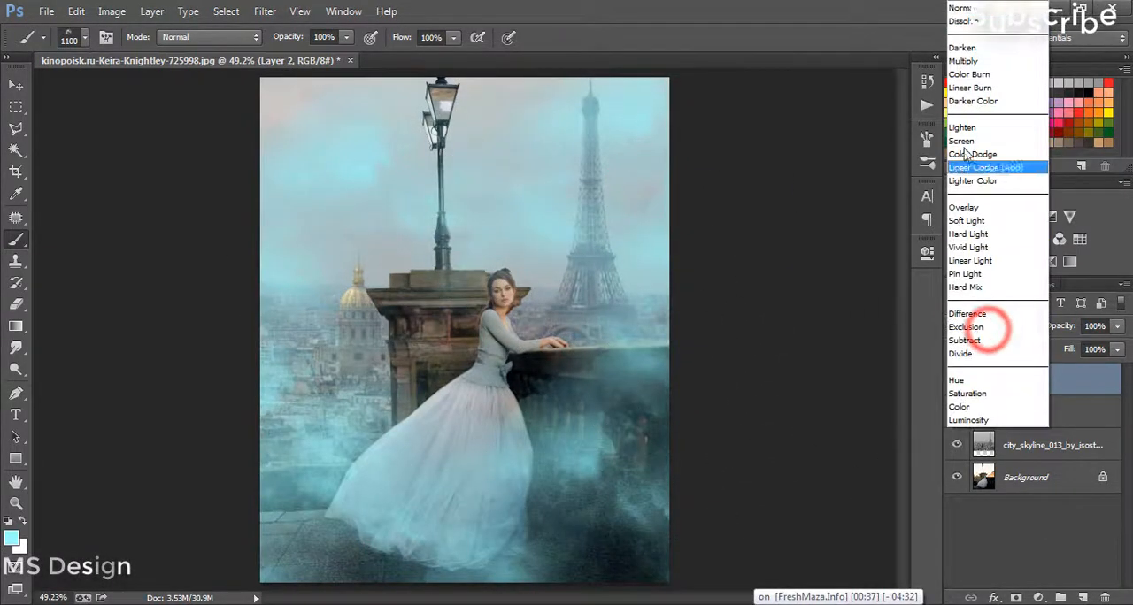
pyautogui.click(960, 141)
pyautogui.click(990, 326)
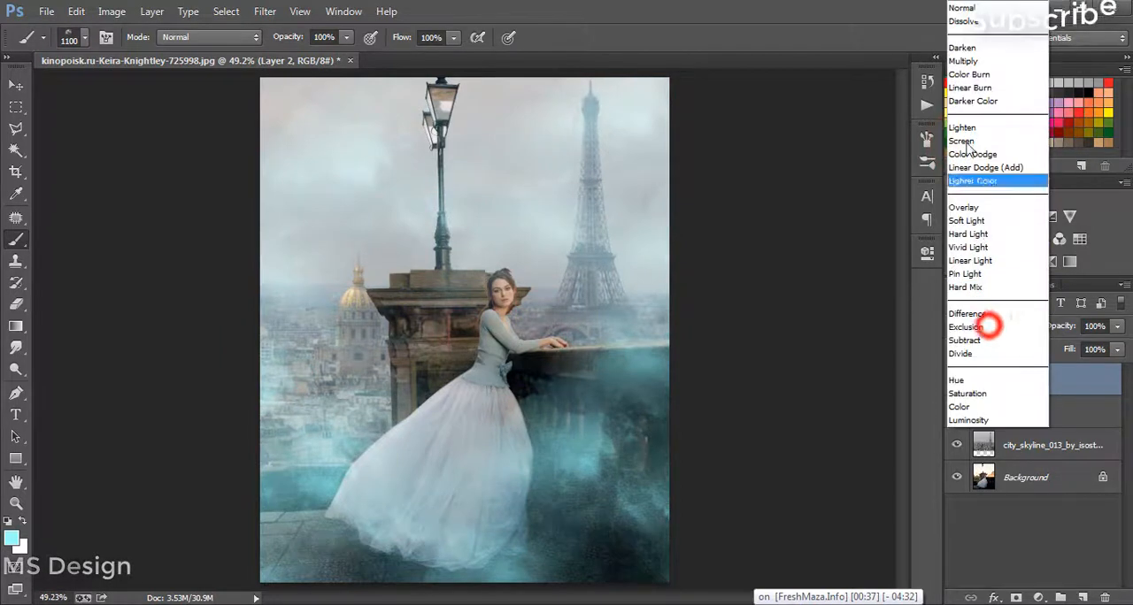
pyautogui.click(965, 11)
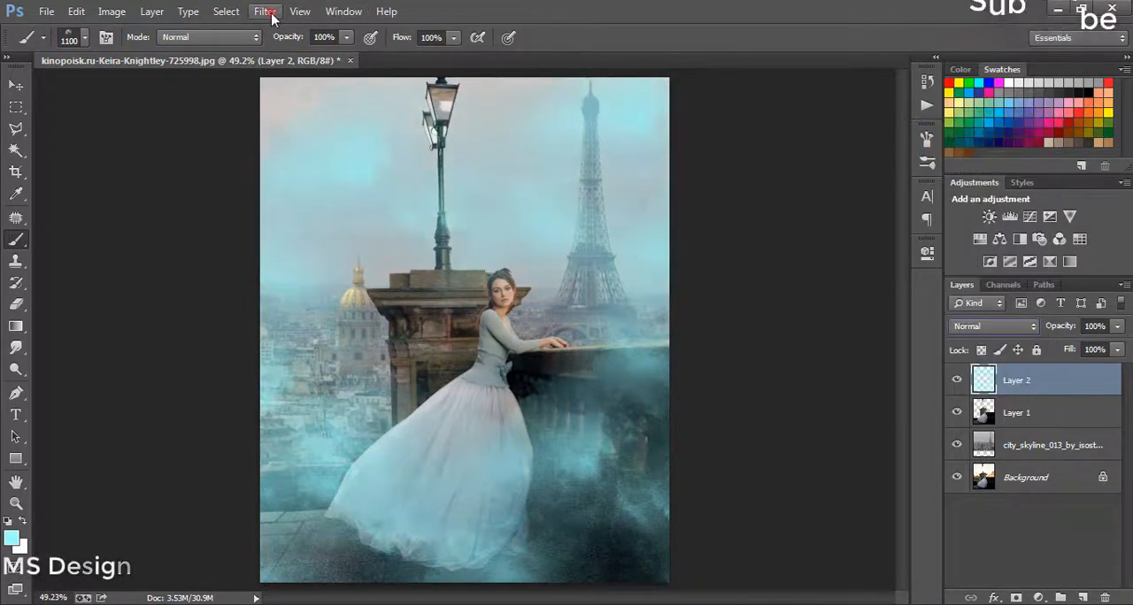
# Step: Apply a Gaussian Blur with a 77.8-pixel radius to the cyan haze on Layer 2
pyautogui.click(269, 12)
pyautogui.moveTo(319, 195)
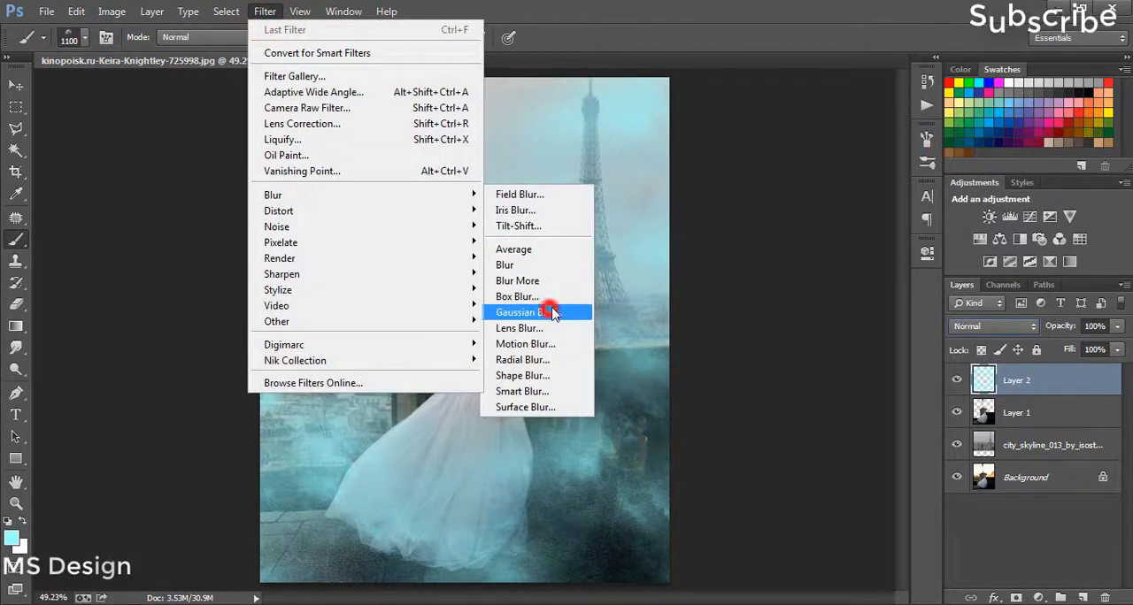
pyautogui.click(551, 314)
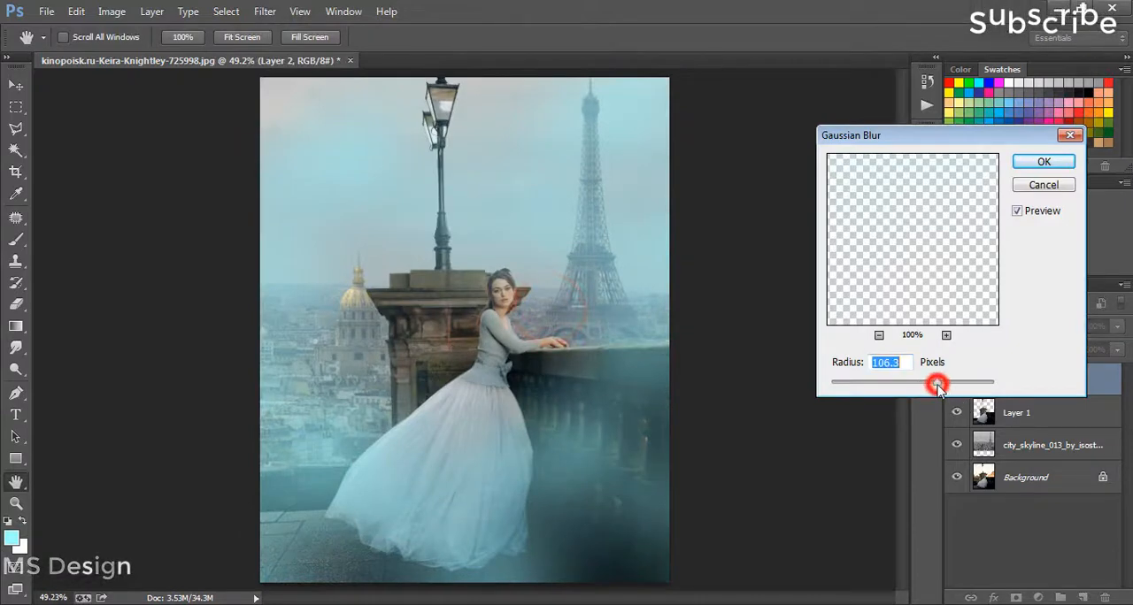
pyautogui.moveTo(900, 390); pyautogui.dragTo(929, 381)
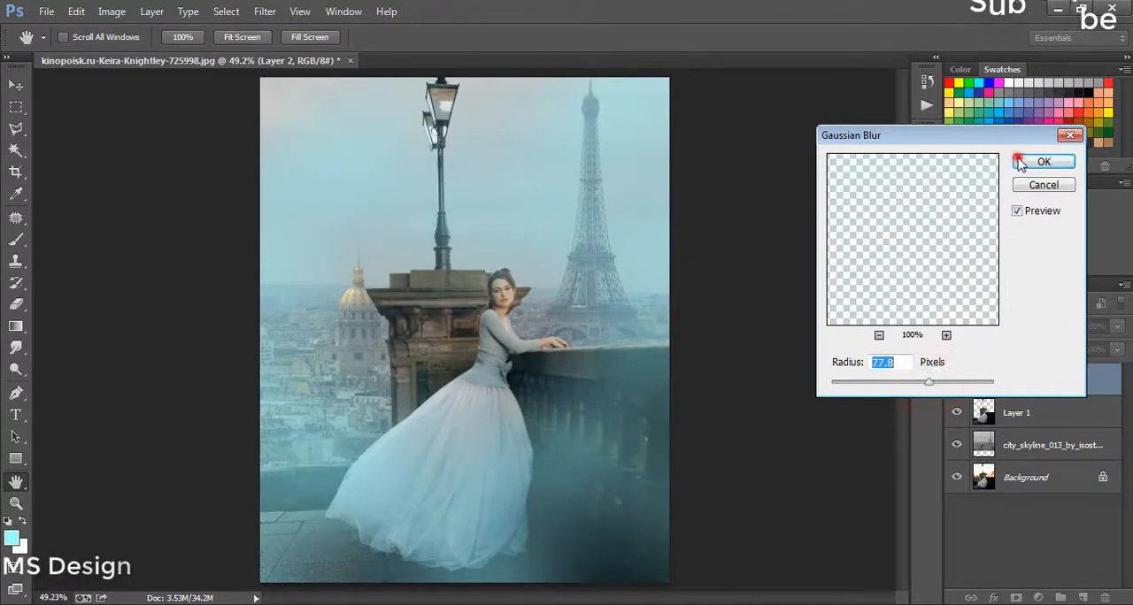
pyautogui.click(1042, 162)
pyautogui.press('b')
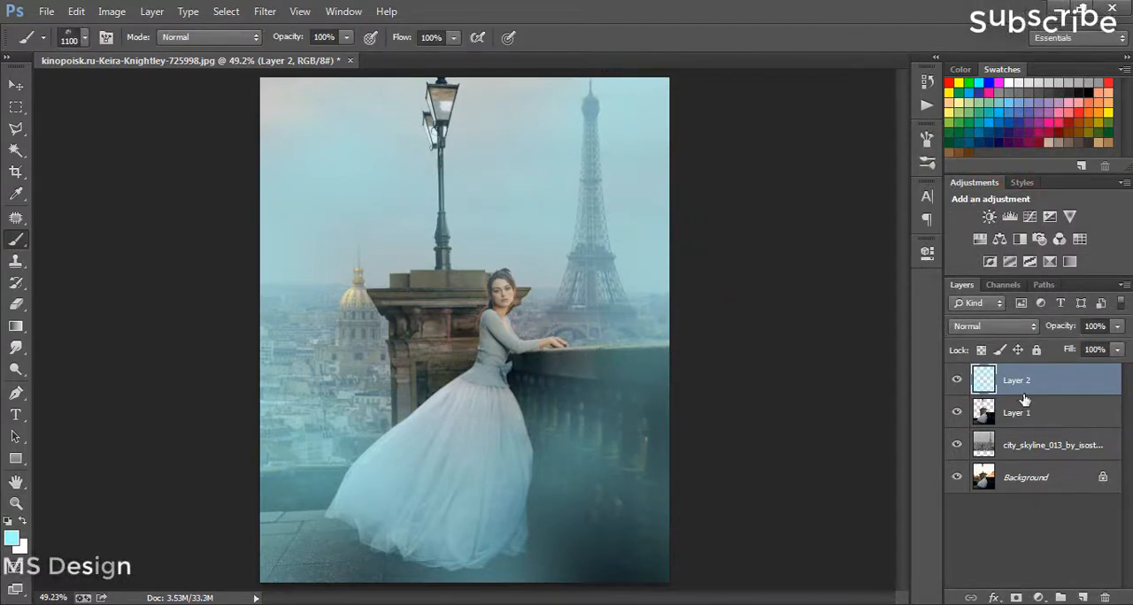
# Step: Paint pale yellow haze over the lower city and dark wall on a new layer above Layer 2, and repeat the last Gaussian Blur
pyautogui.click(11, 538)
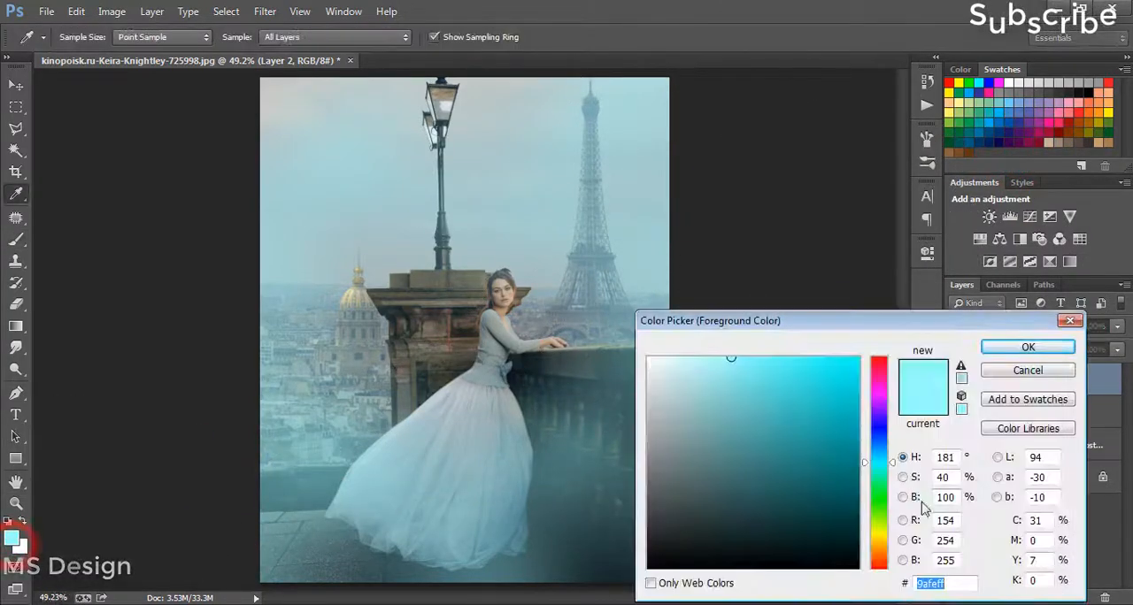
pyautogui.click(880, 554)
pyautogui.click(1057, 346)
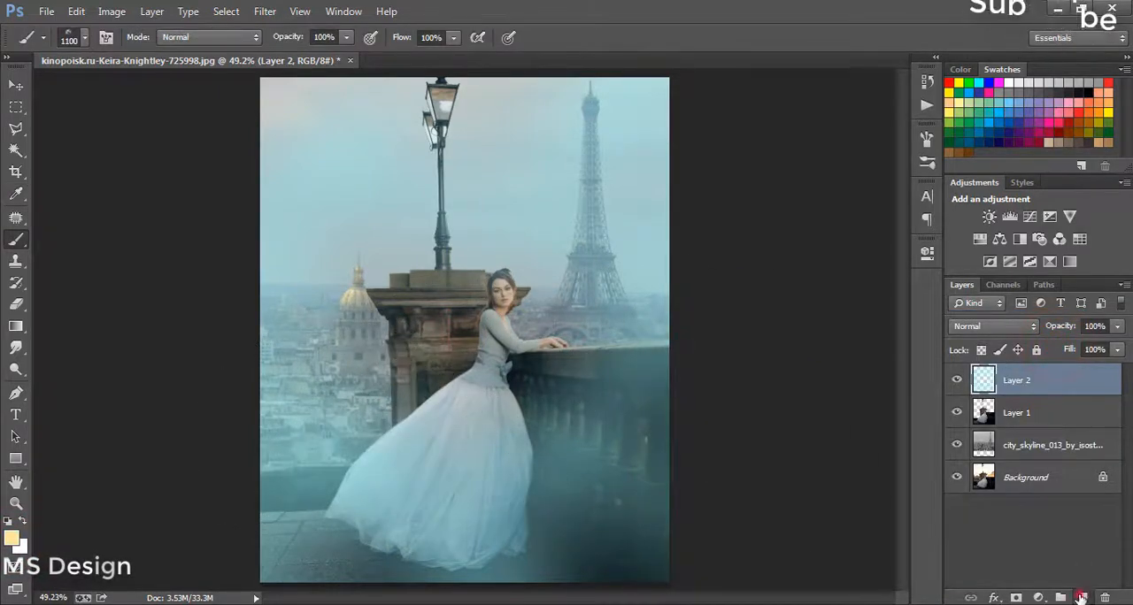
pyautogui.click(1080, 598)
pyautogui.click(336, 460)
pyautogui.click(607, 553)
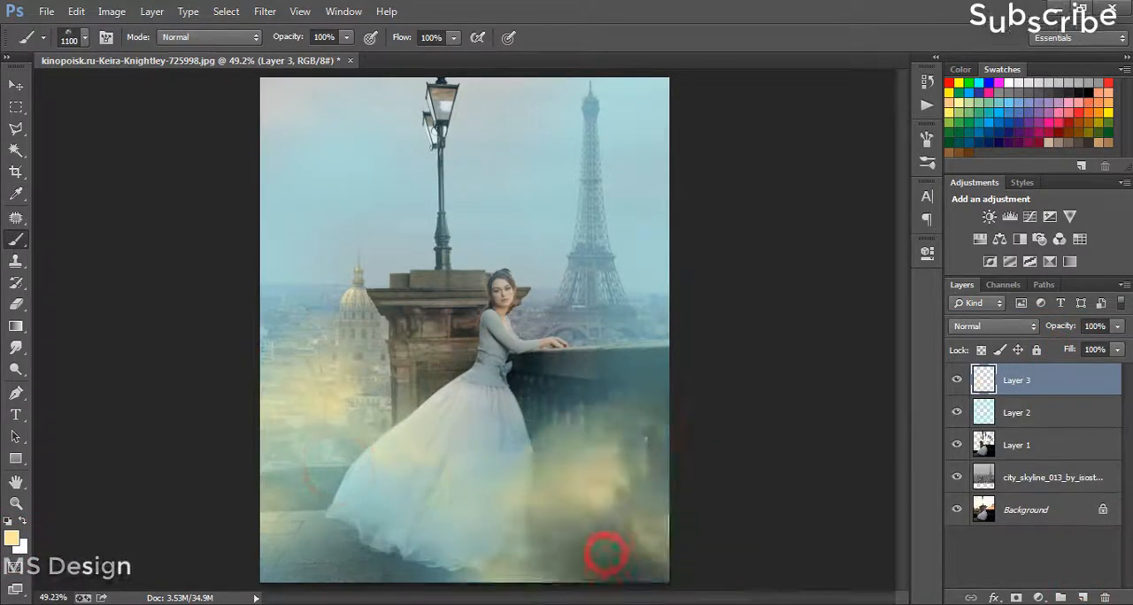
pyautogui.click(266, 13)
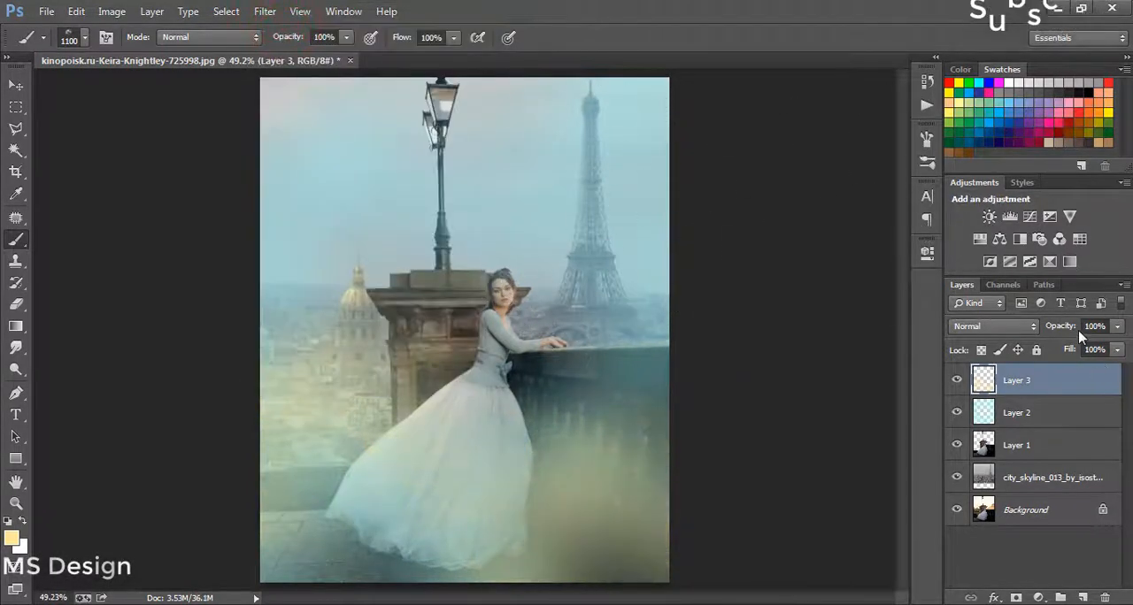
# Step: Lower the opacity of Layer 2 to 57% and of Layer 3 to 56%
pyautogui.moveTo(1071, 327); pyautogui.dragTo(1024, 379)
pyautogui.click(1041, 412)
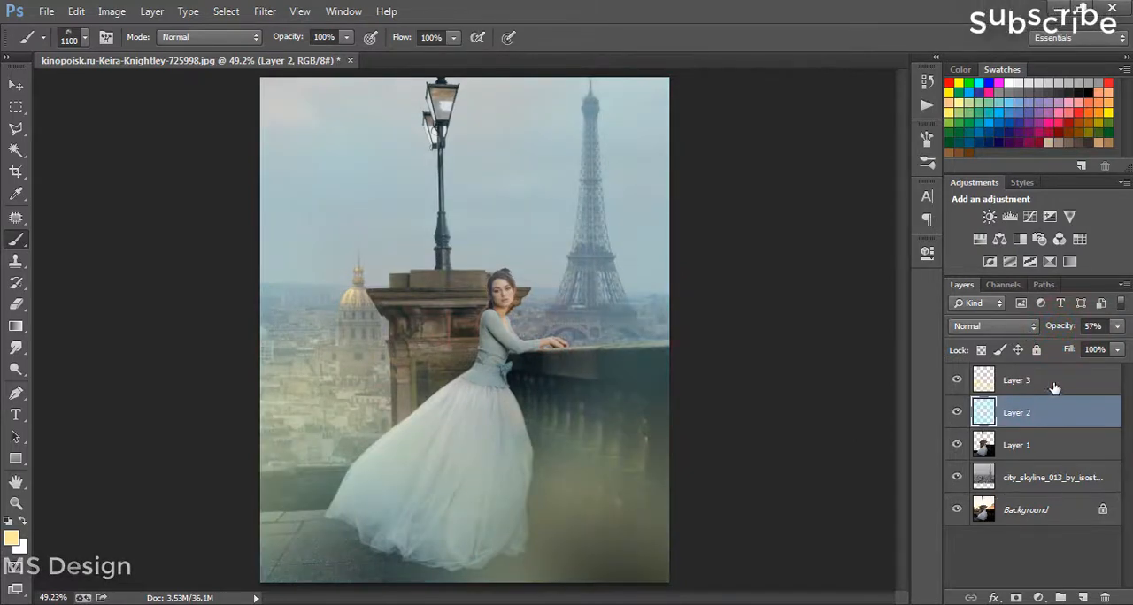
pyautogui.click(1041, 383)
pyautogui.moveTo(1040, 324); pyautogui.dragTo(1036, 326)
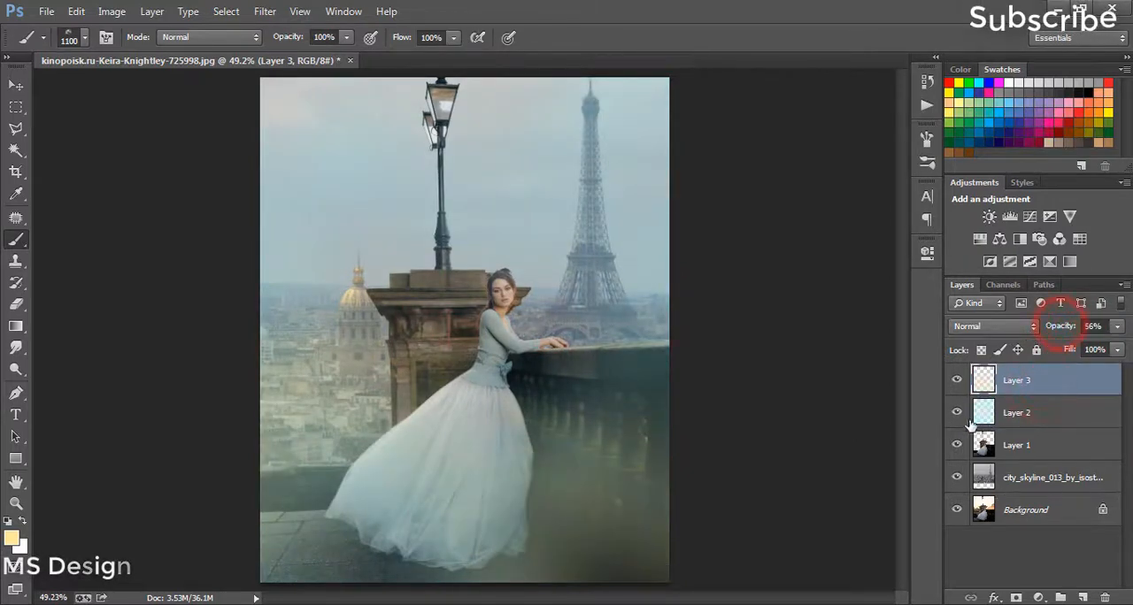
pyautogui.click(955, 381)
pyautogui.click(956, 380)
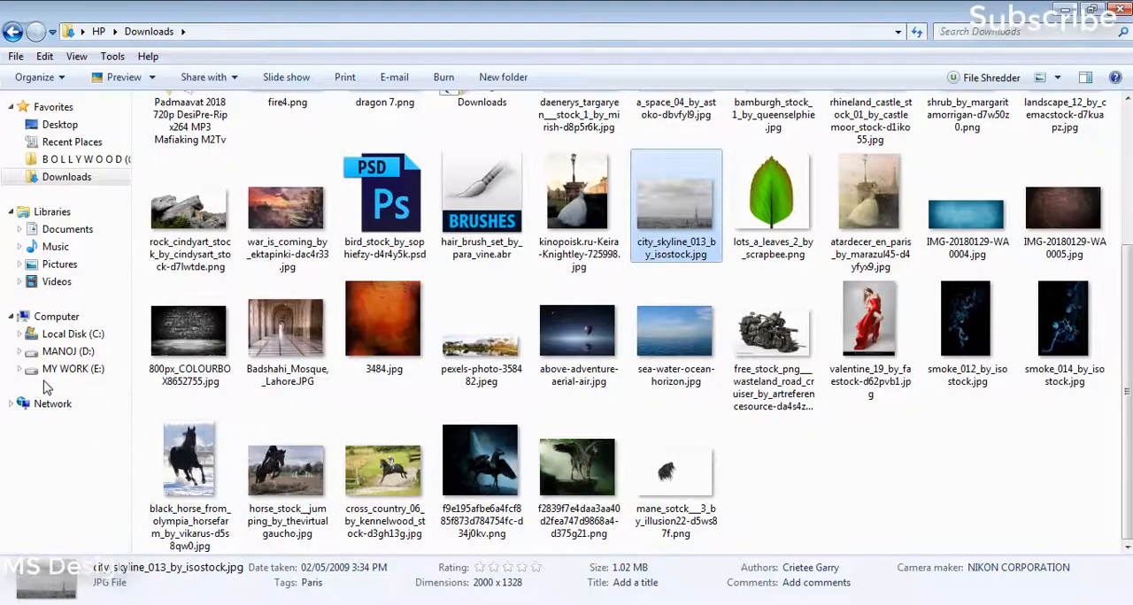
# Step: Search the MY WORK (E:) drive for birds in File Explorer and place the birds_08 PNG above the city skyline layer
pyautogui.click(44, 368)
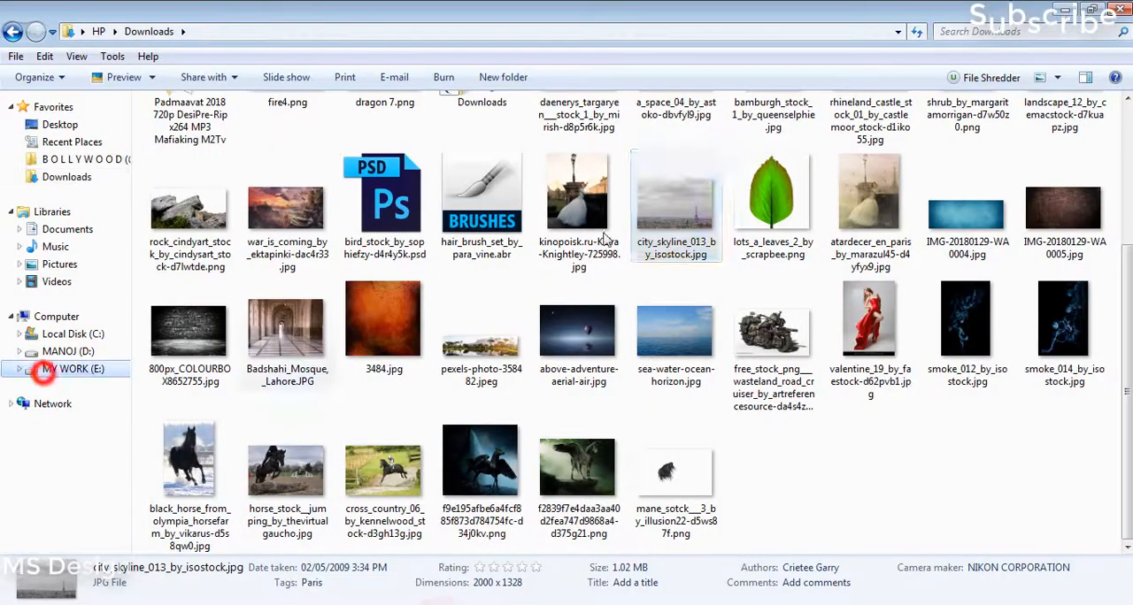
pyautogui.click(978, 33)
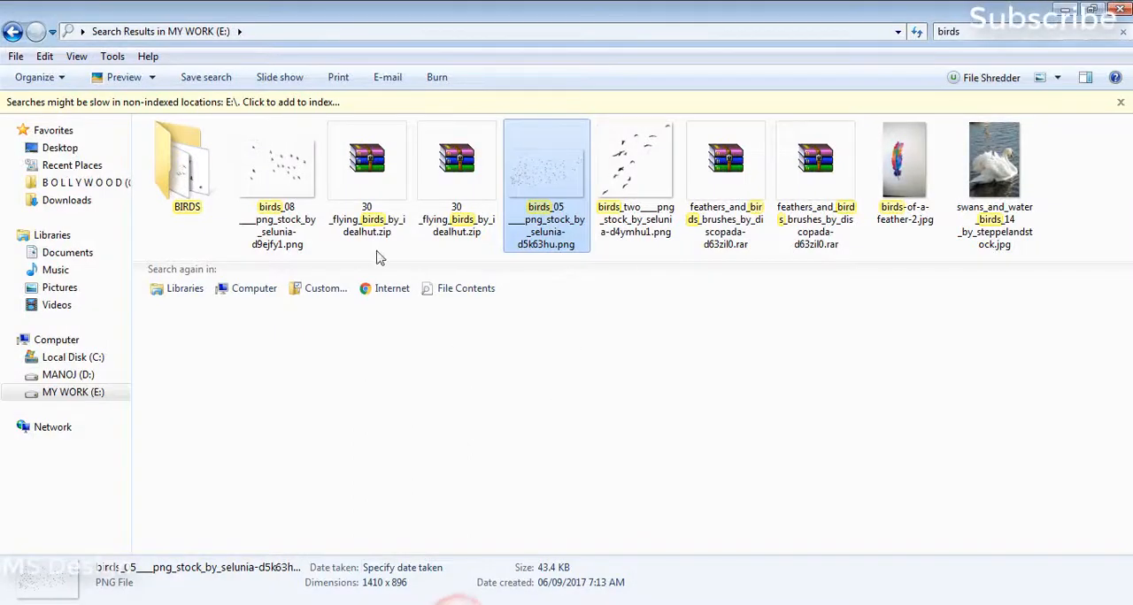
pyautogui.click(317, 189)
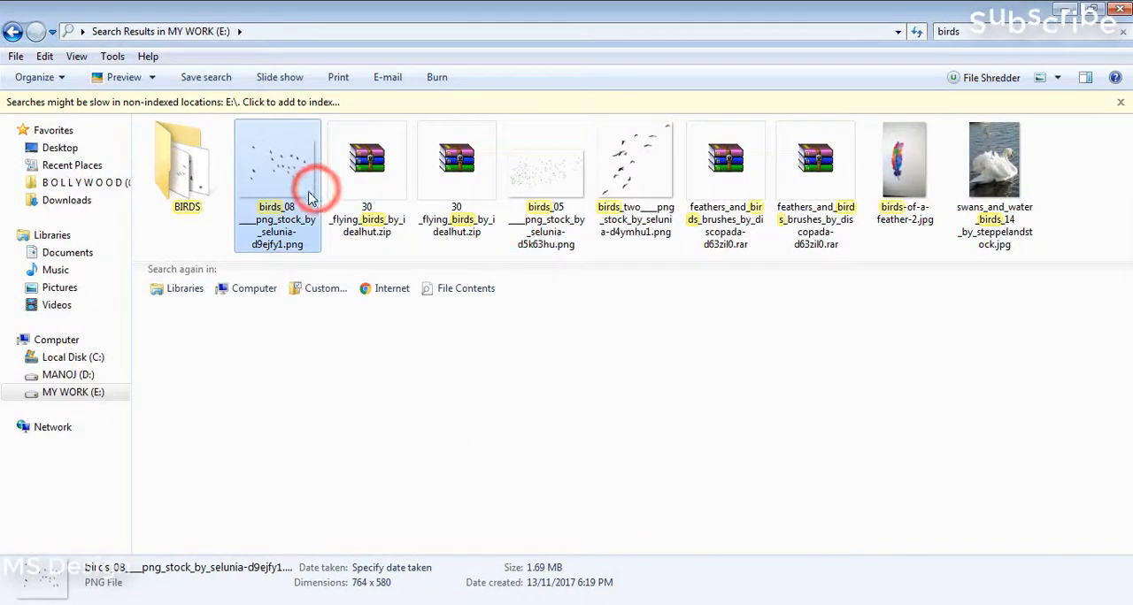
pyautogui.moveTo(302, 206); pyautogui.dragTo(368, 218)
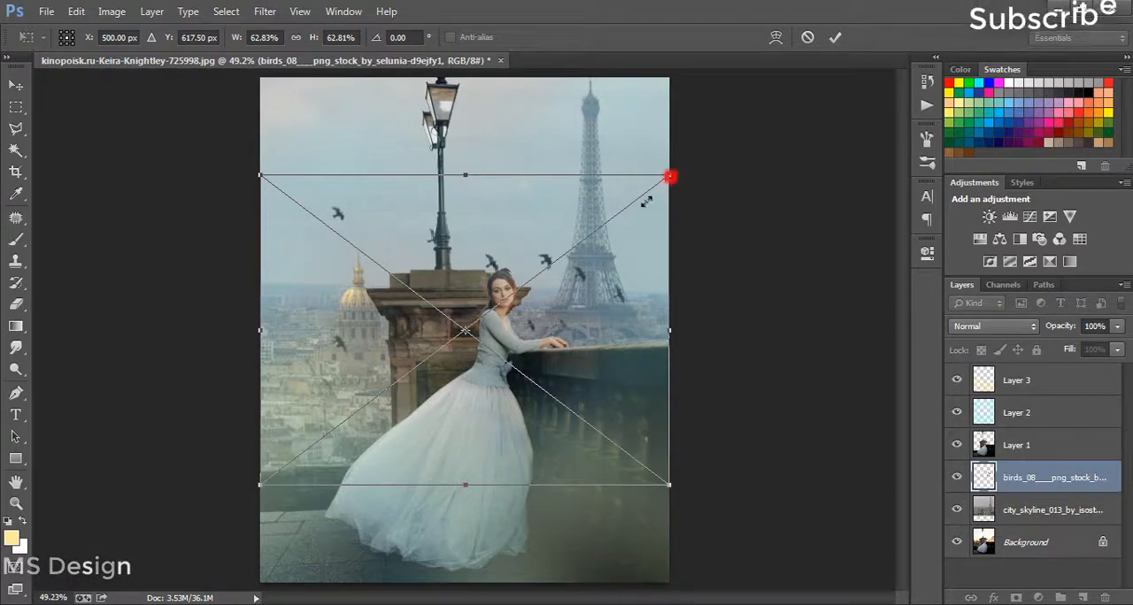
# Step: Scale the flock of birds down, position it in the sky beside the lamppost and commit the placement
pyautogui.moveTo(670, 177); pyautogui.dragTo(430, 356)
pyautogui.moveTo(394, 401); pyautogui.dragTo(445, 180)
pyautogui.press('Return')
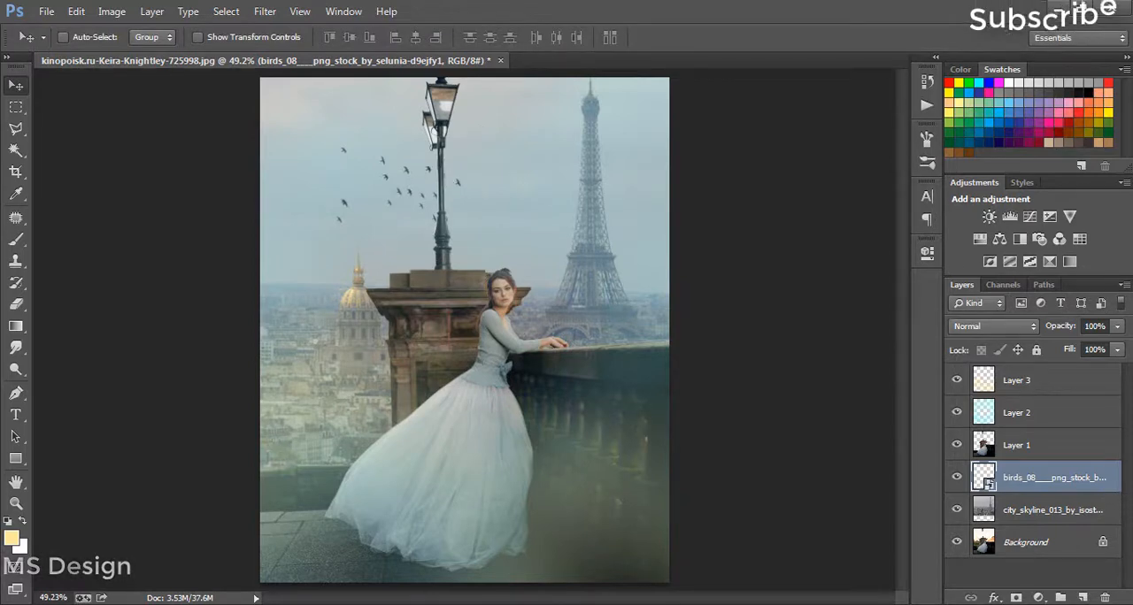
# Step: Hide the cyan haze layer, Layer 2, and delete it
pyautogui.click(956, 413)
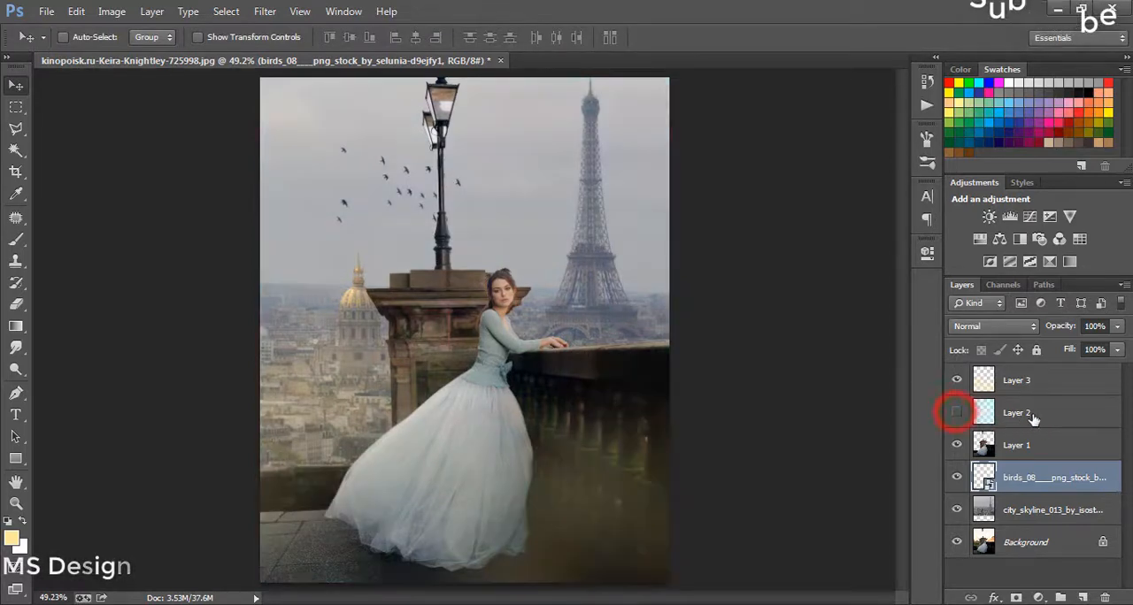
pyautogui.click(1031, 415)
pyautogui.press('Delete')
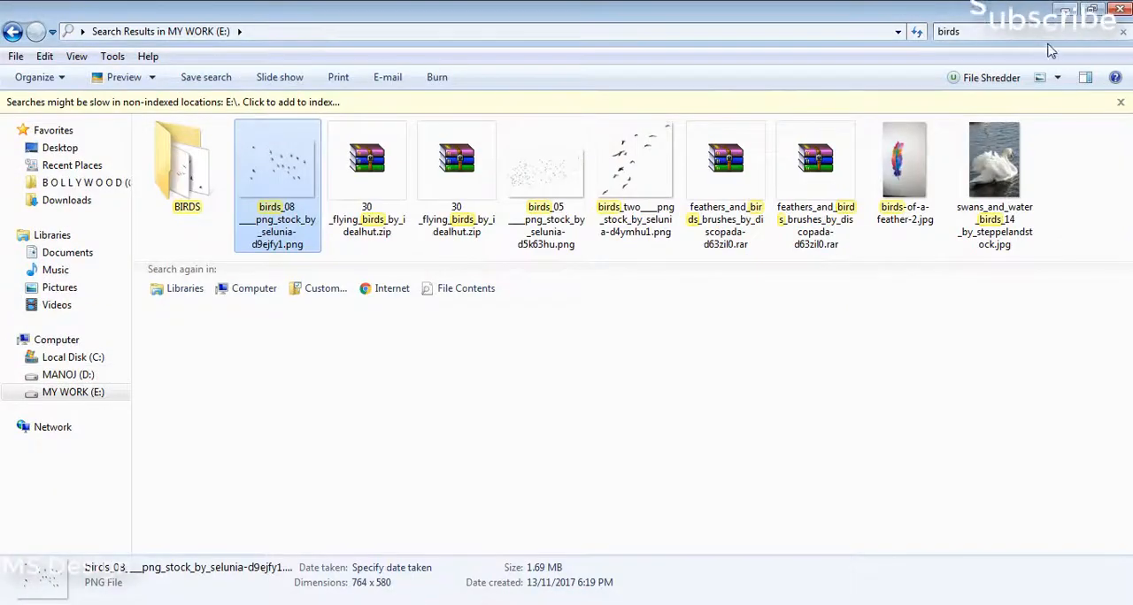
# Step: Find the shrub PNG in the Downloads folder in File Explorer and place it above Layer 1 in the composite
pyautogui.click(1034, 27)
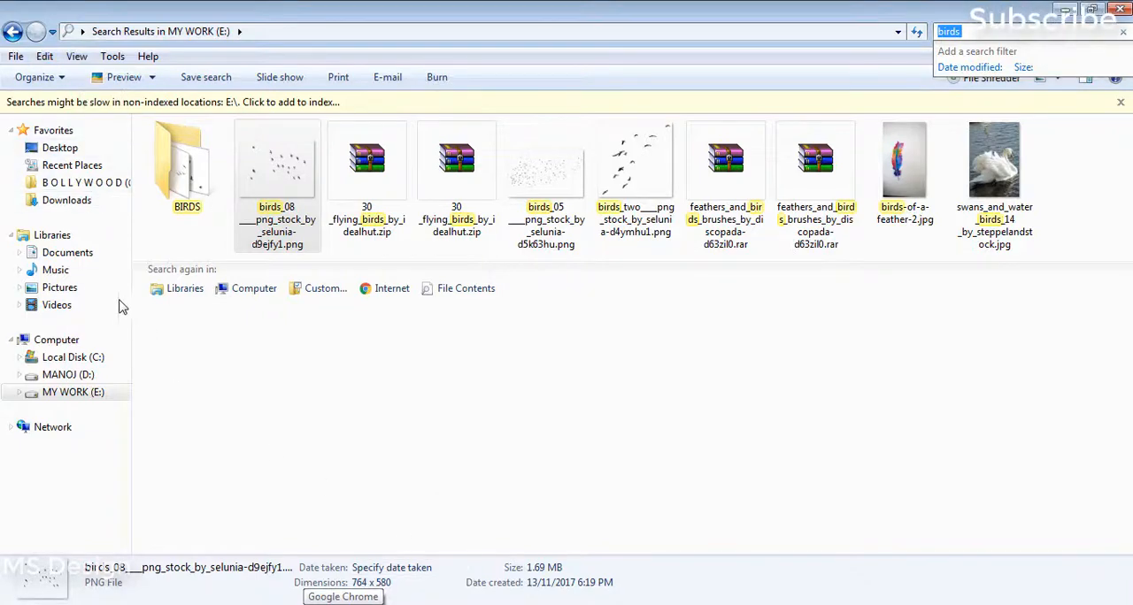
pyautogui.click(67, 200)
pyautogui.moveTo(1120, 238); pyautogui.dragTo(1119, 292)
pyautogui.click(967, 231)
pyautogui.moveTo(816, 318); pyautogui.dragTo(609, 412)
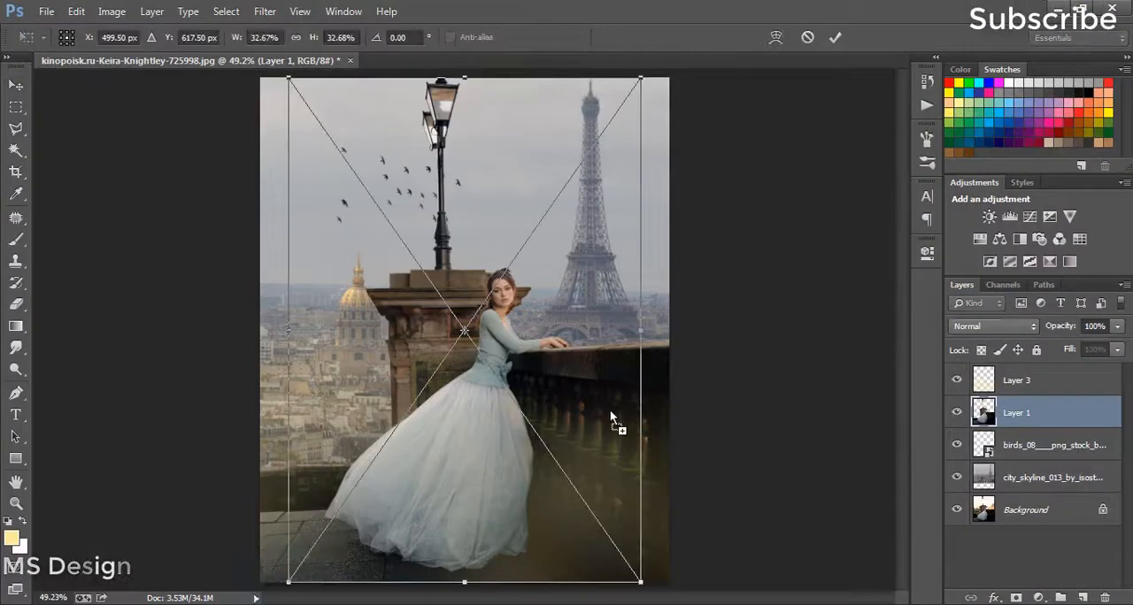
# Step: Rotate the shrub about 44° counterclockwise, move it to the base of the image and flip it vertically
pyautogui.moveTo(768, 471); pyautogui.dragTo(549, 282)
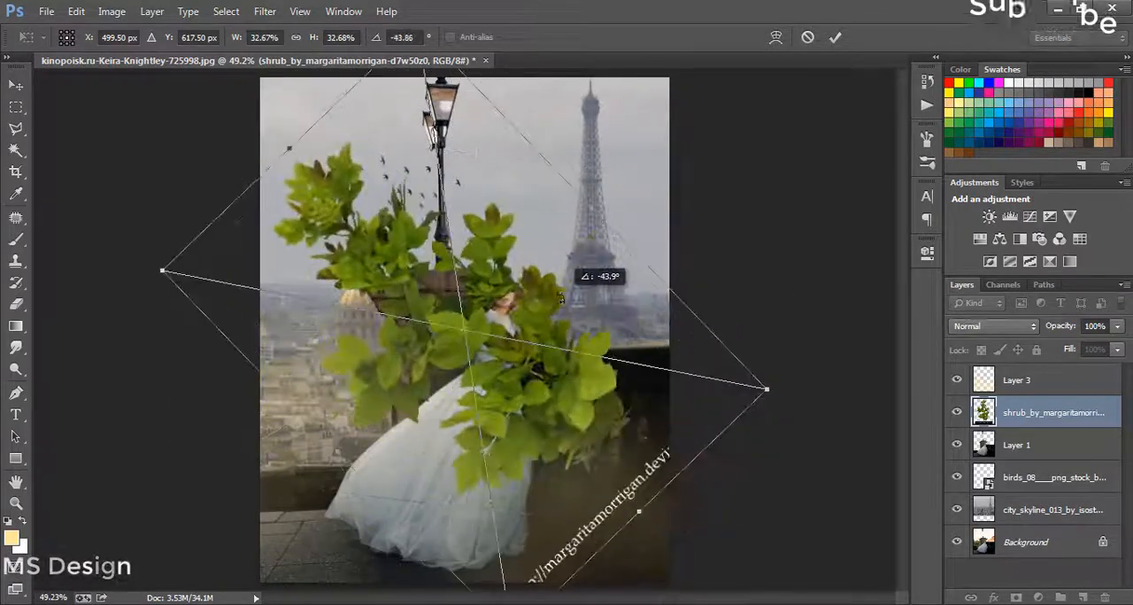
pyautogui.moveTo(535, 321); pyautogui.dragTo(514, 575)
pyautogui.rightClick(495, 538)
pyautogui.click(582, 509)
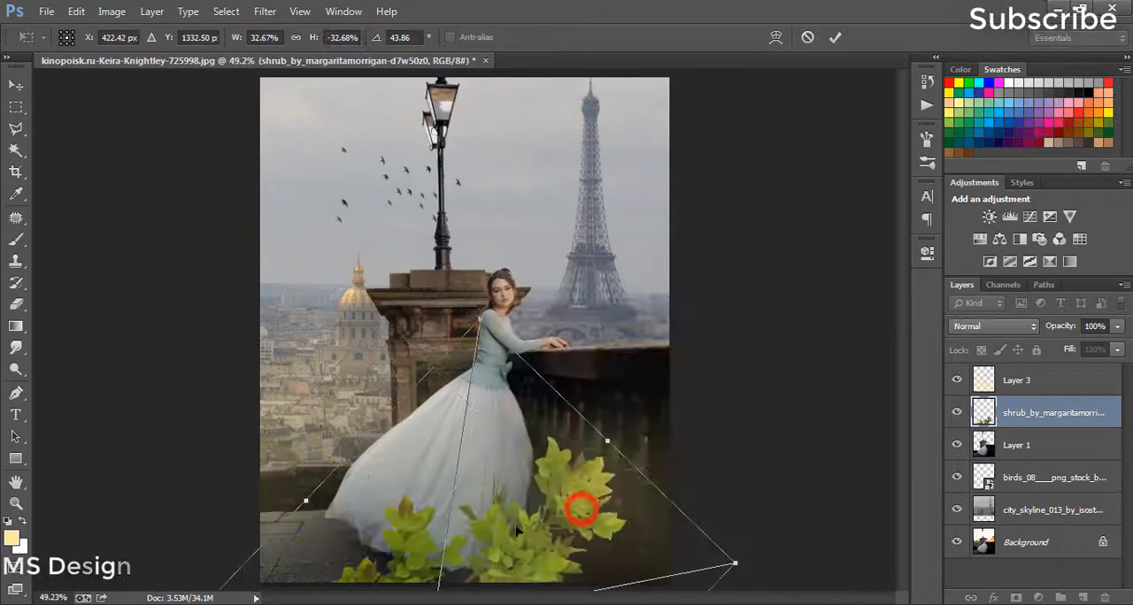
# Step: Scale the shrub to about 22% width and 28% height, position it at the image's lower-left corner and commit the transform
pyautogui.moveTo(581, 512); pyautogui.dragTo(414, 425)
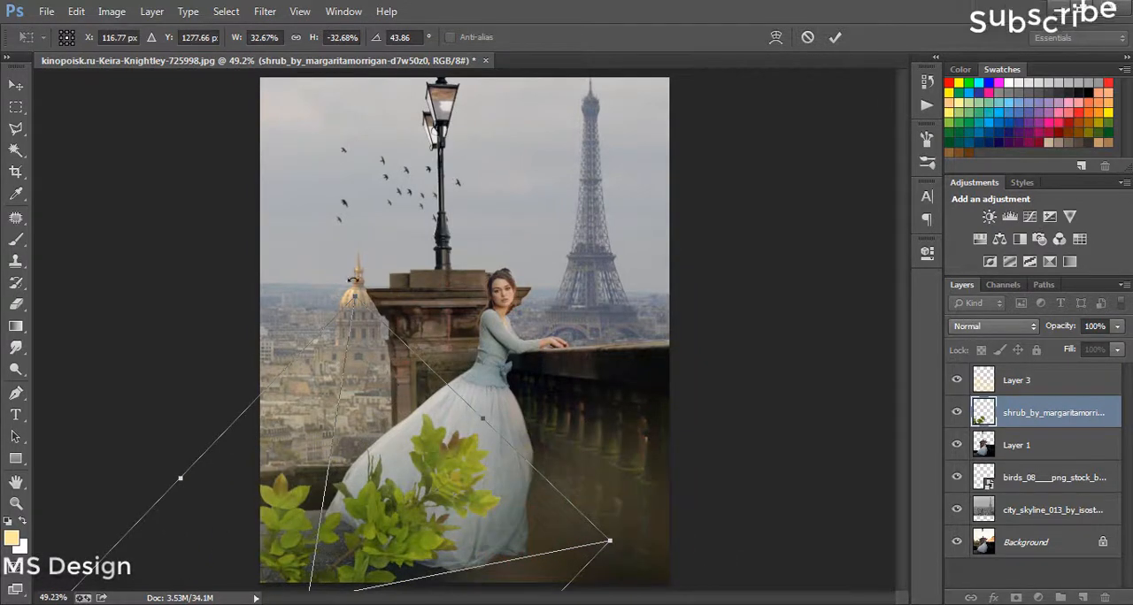
pyautogui.moveTo(352, 301); pyautogui.dragTo(352, 364)
pyautogui.moveTo(422, 452); pyautogui.dragTo(720, 426)
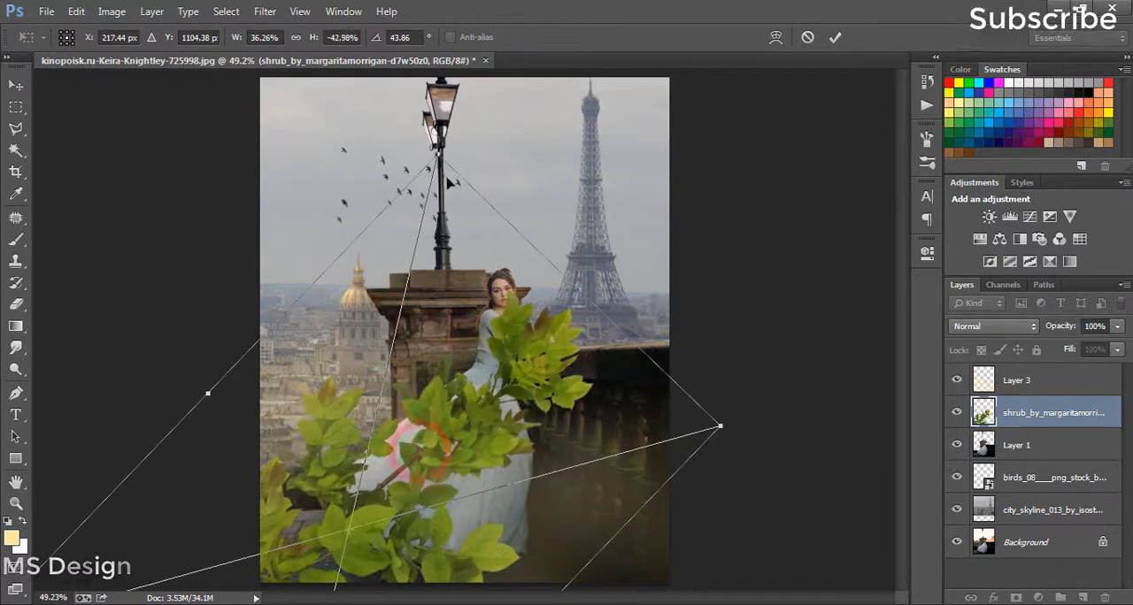
pyautogui.moveTo(437, 151); pyautogui.dragTo(387, 428)
pyautogui.moveTo(361, 505); pyautogui.dragTo(304, 452)
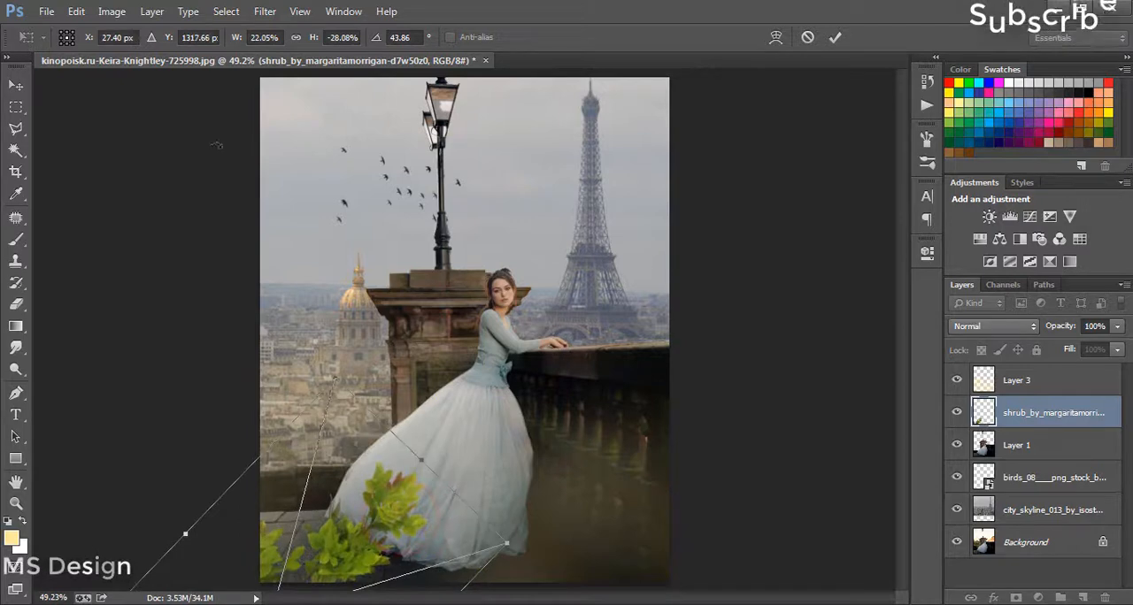
pyautogui.press('Return')
# Step: Apply a Gaussian Blur with a radius of 9.6 pixels to the shrub layer
pyautogui.click(264, 11)
pyautogui.moveTo(354, 196)
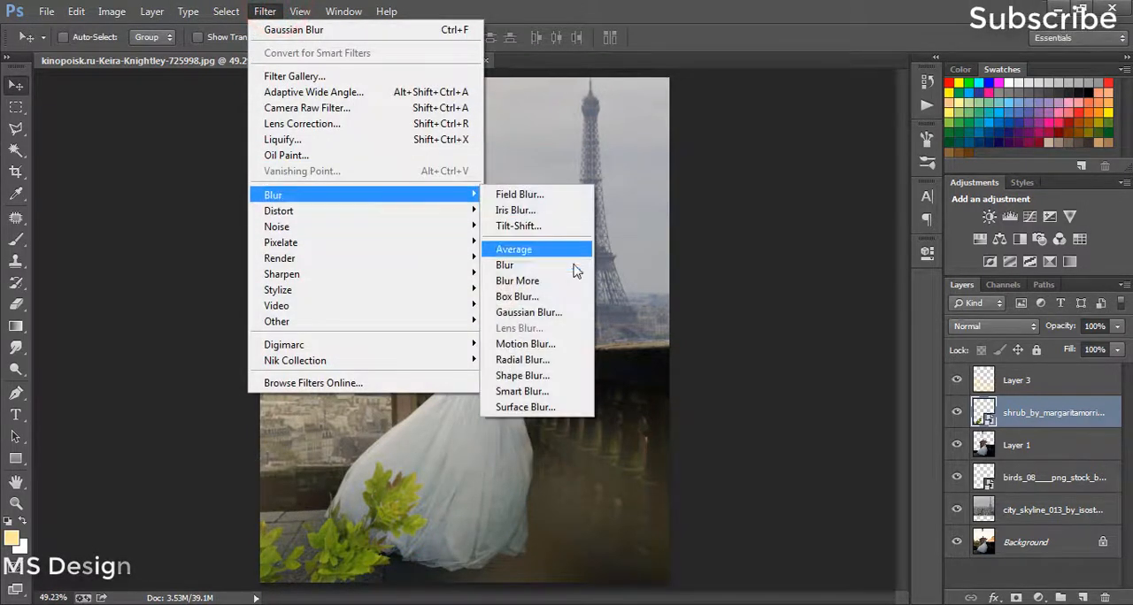
pyautogui.click(543, 306)
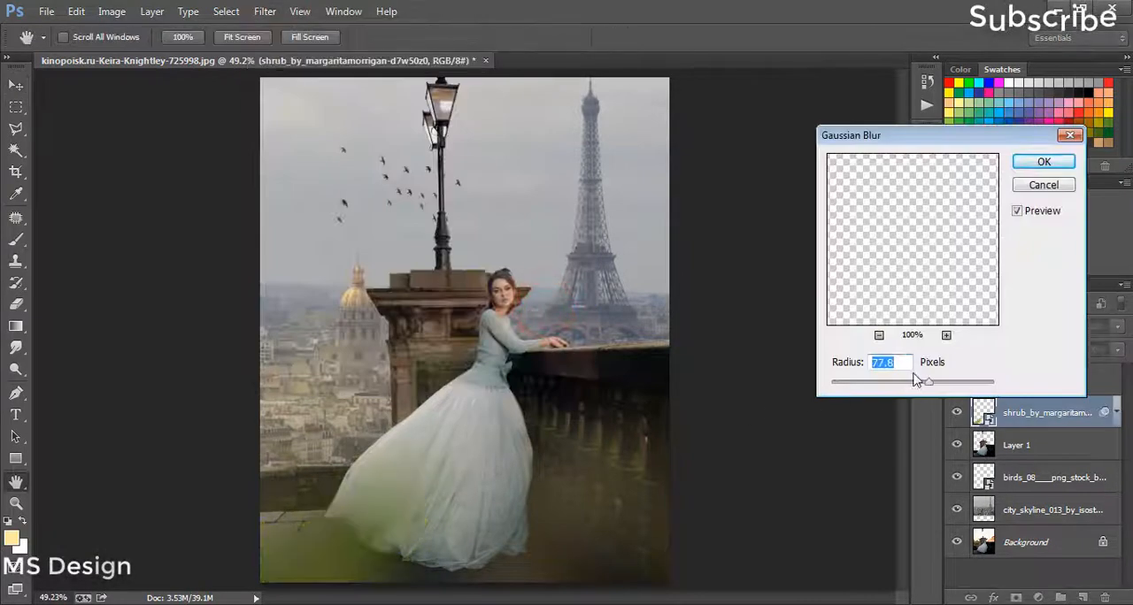
pyautogui.click(892, 382)
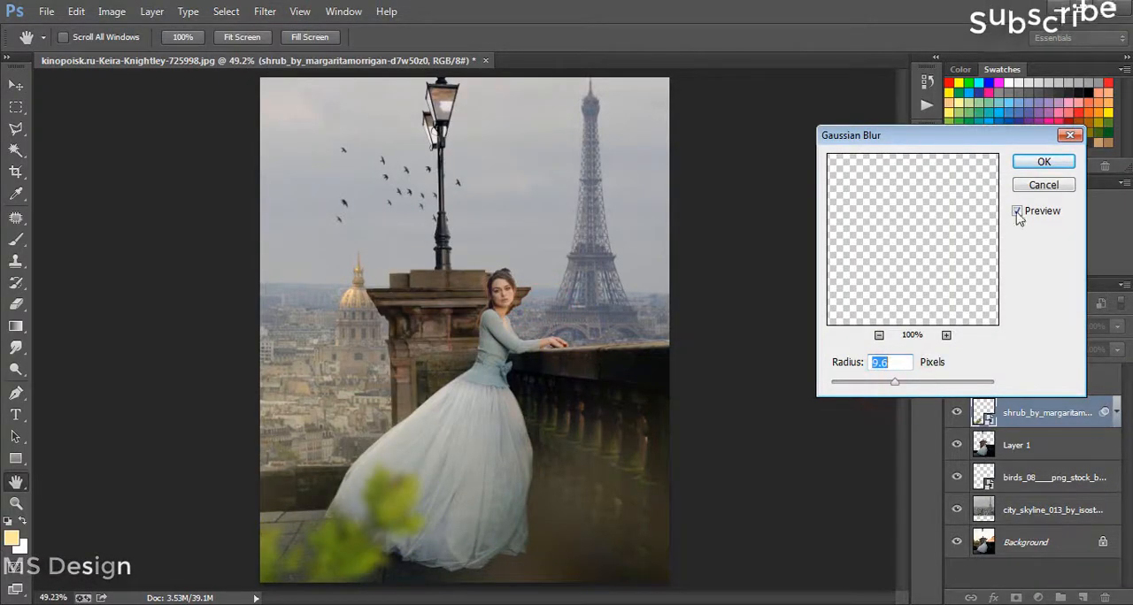
pyautogui.click(1026, 162)
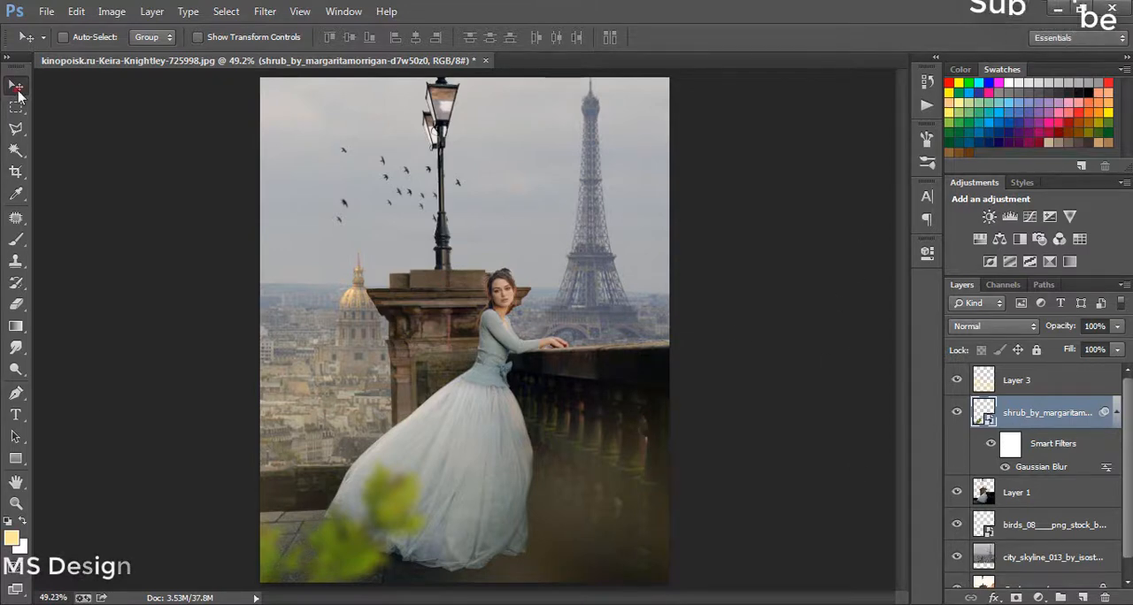
# Step: Flip the blurred shrub horizontally, move it to the image's lower-right corner in front of the balustrade and commit the transform
pyautogui.moveTo(324, 545); pyautogui.dragTo(254, 568)
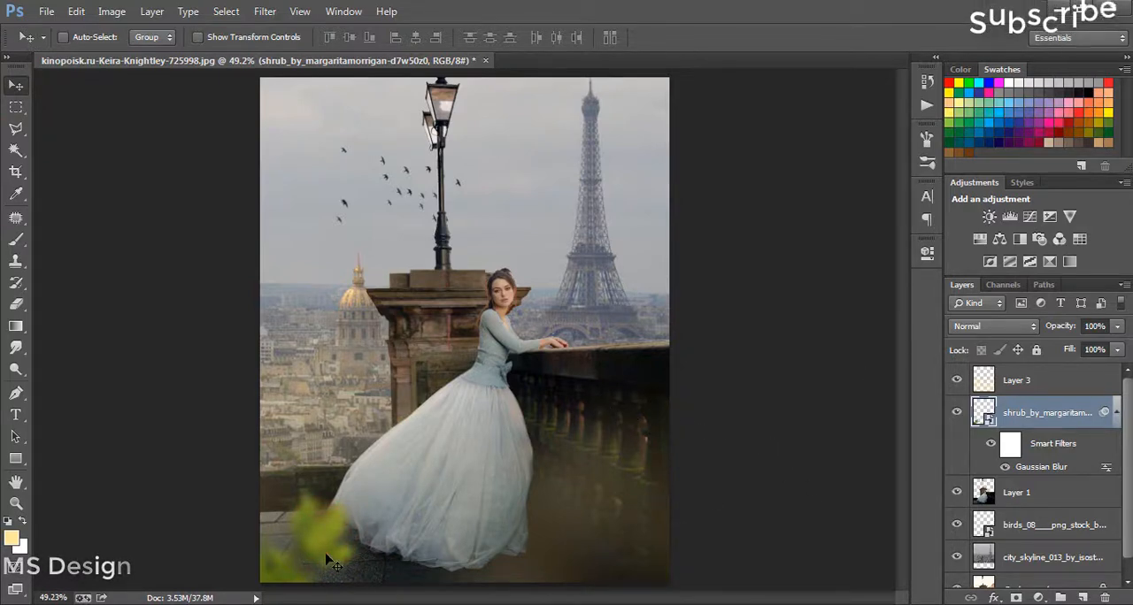
pyautogui.hotkey('ctrl', 't')
pyautogui.click(584, 251)
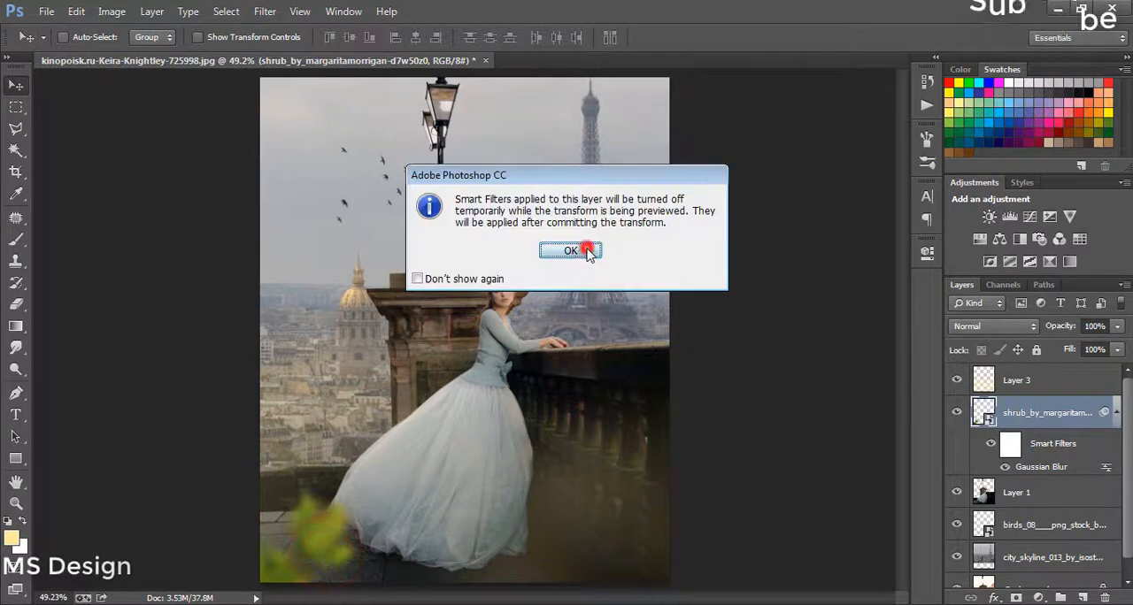
pyautogui.rightClick(310, 571)
pyautogui.click(380, 536)
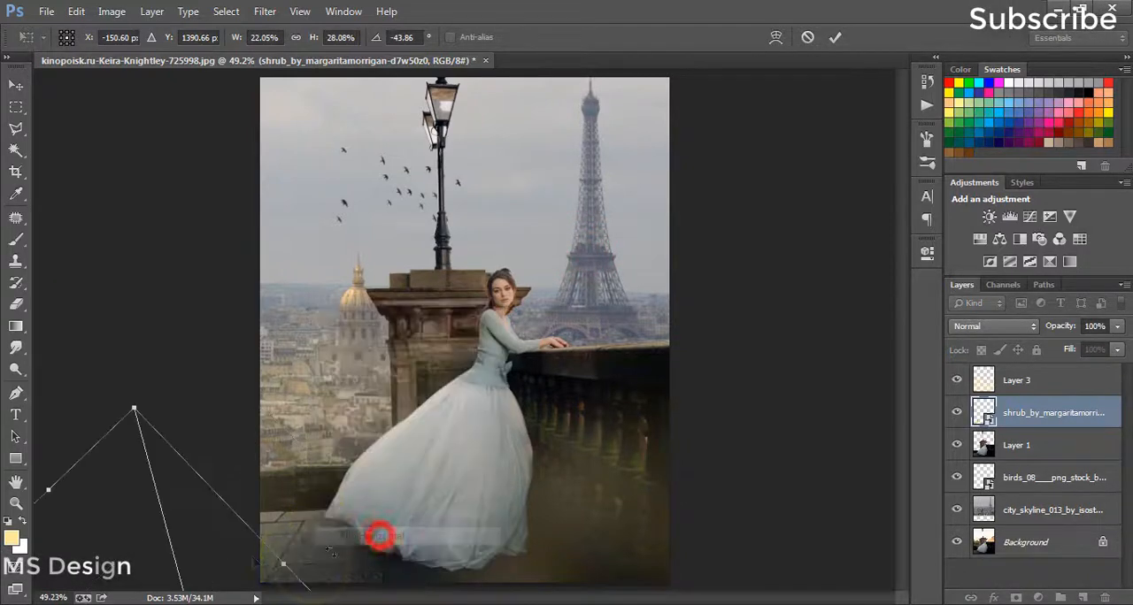
pyautogui.moveTo(240, 557); pyautogui.dragTo(705, 547)
pyautogui.press('Return')
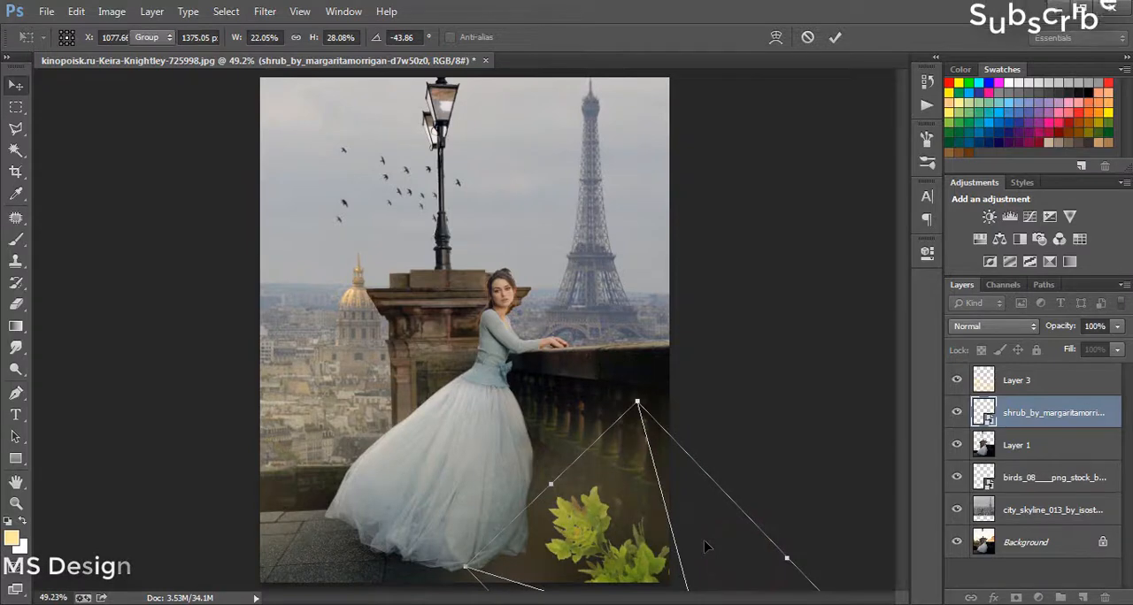
pyautogui.click(1083, 389)
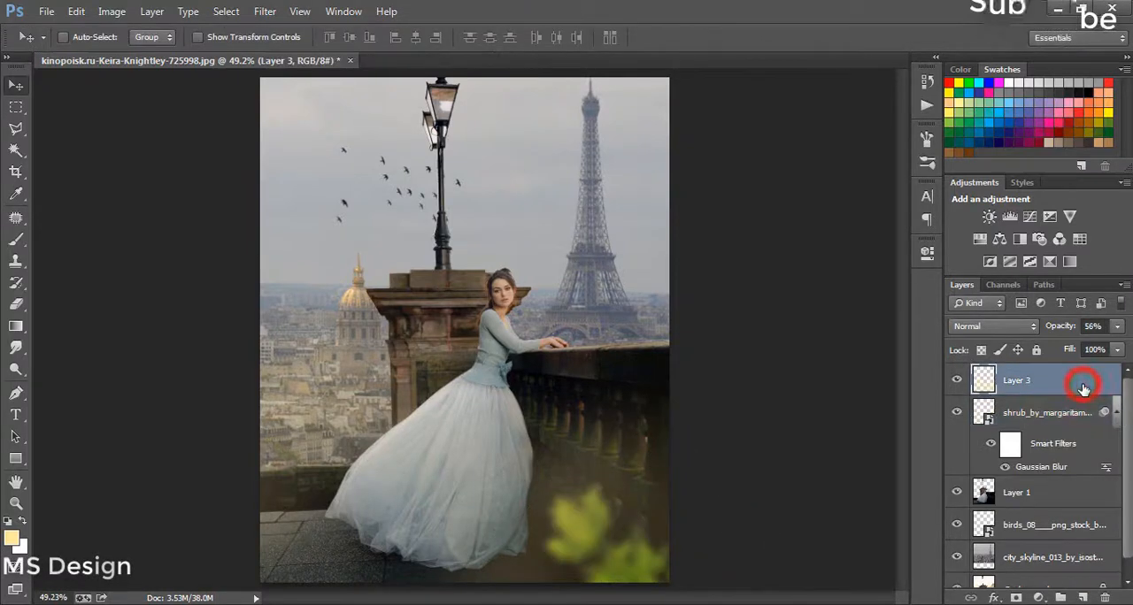
pyautogui.click(1065, 487)
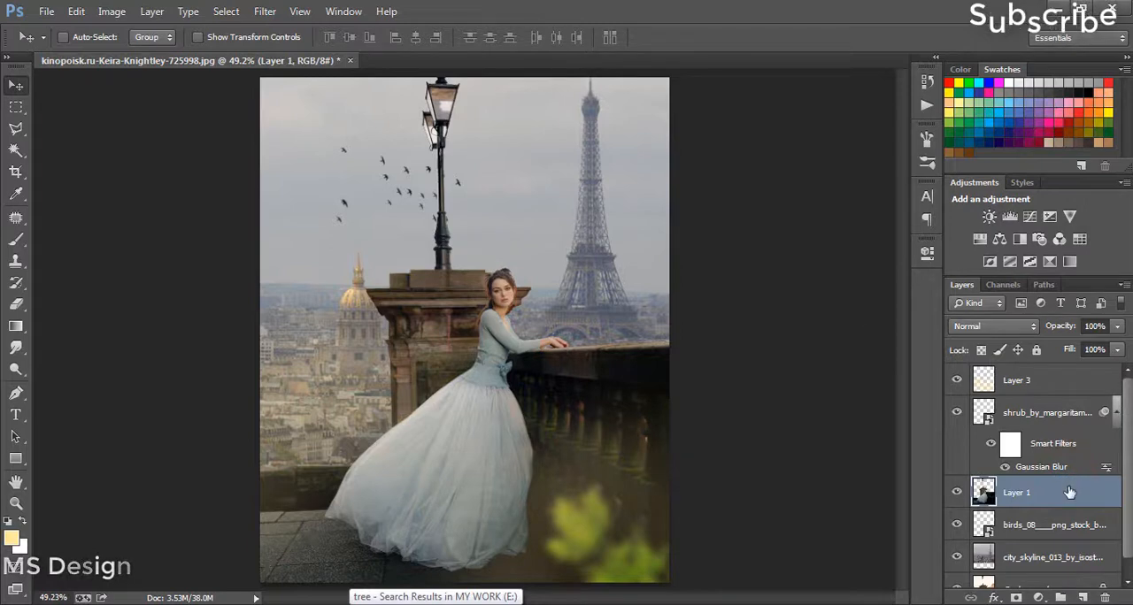
pyautogui.hotkey('ctrl', 'j')
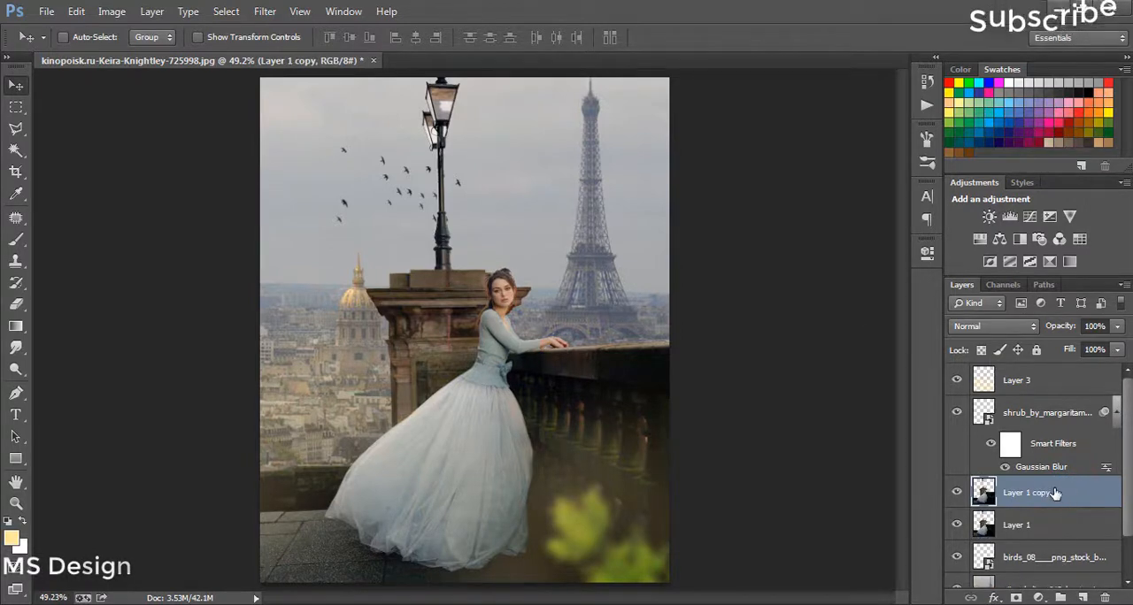
pyautogui.click(265, 12)
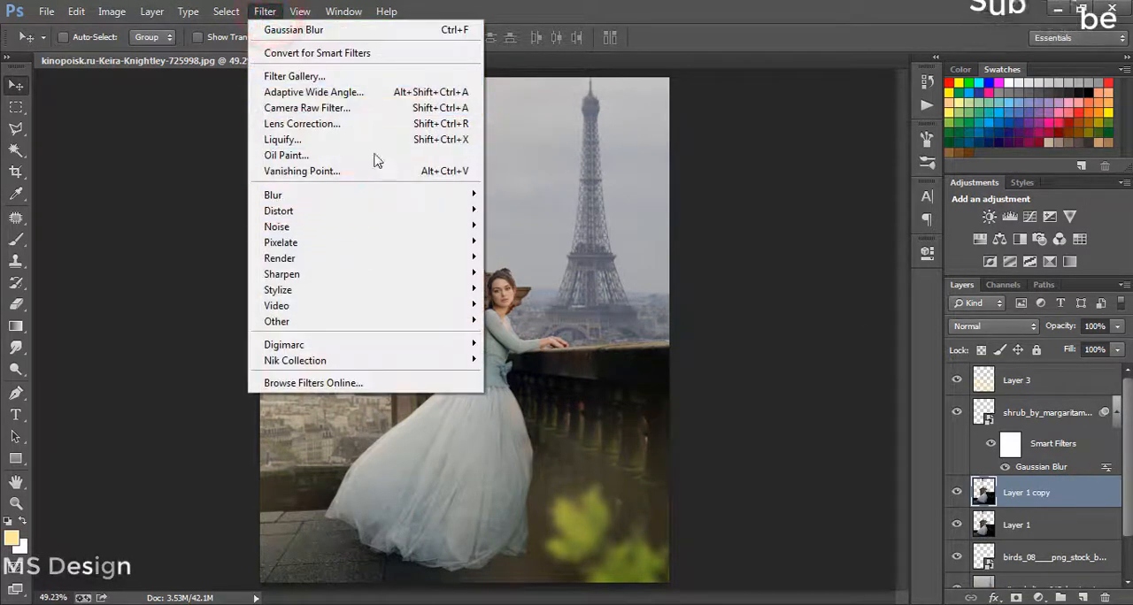
pyautogui.moveTo(404, 196)
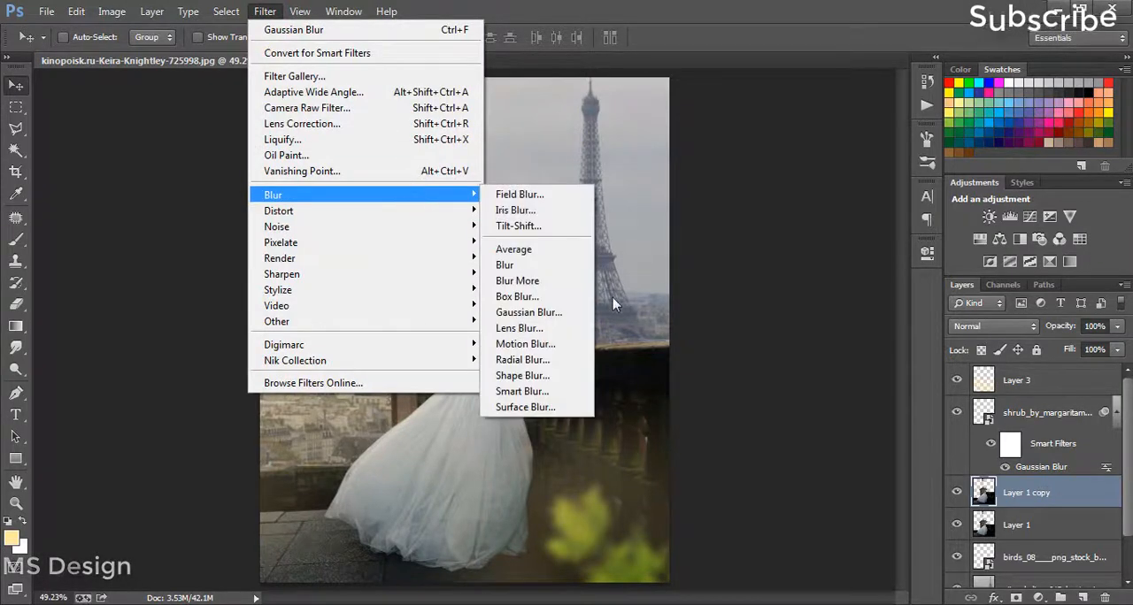
pyautogui.click(575, 309)
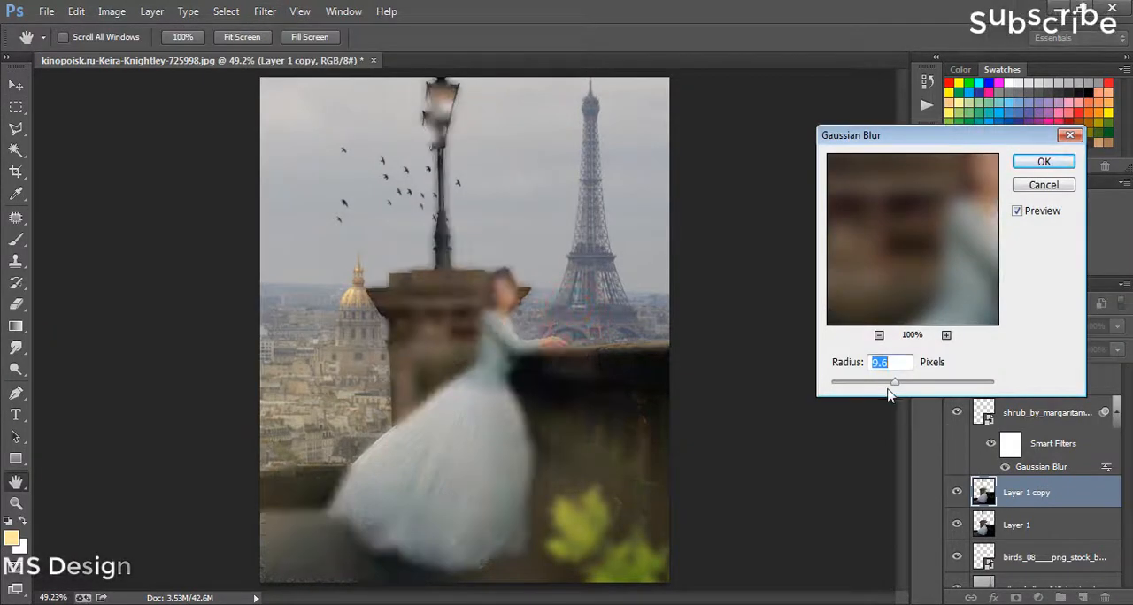
pyautogui.click(884, 388)
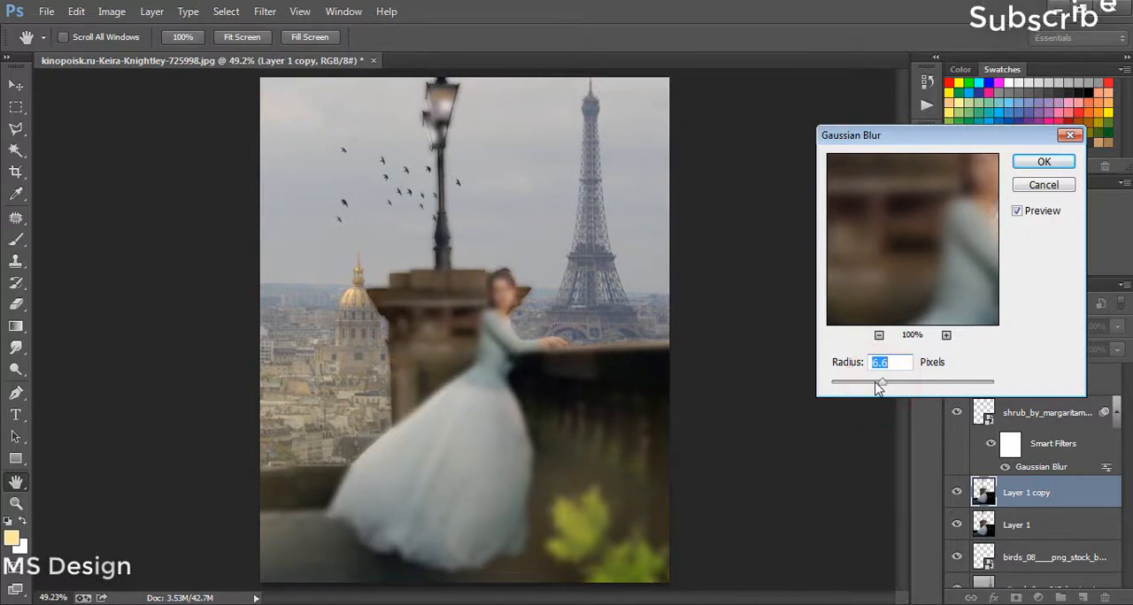
pyautogui.click(1042, 190)
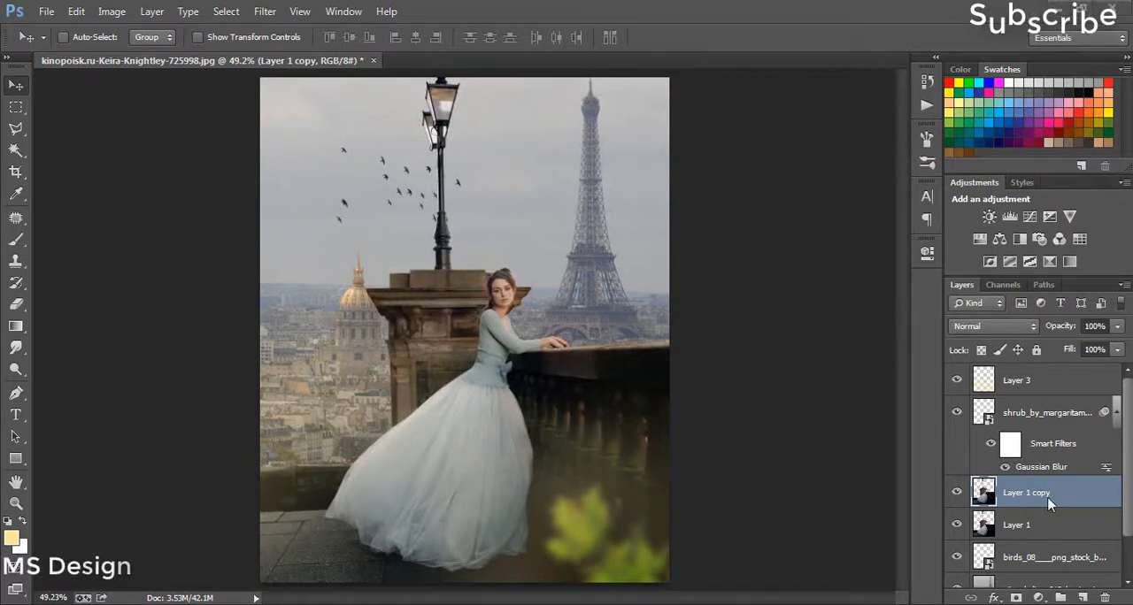
pyautogui.moveTo(1058, 498); pyautogui.dragTo(1103, 597)
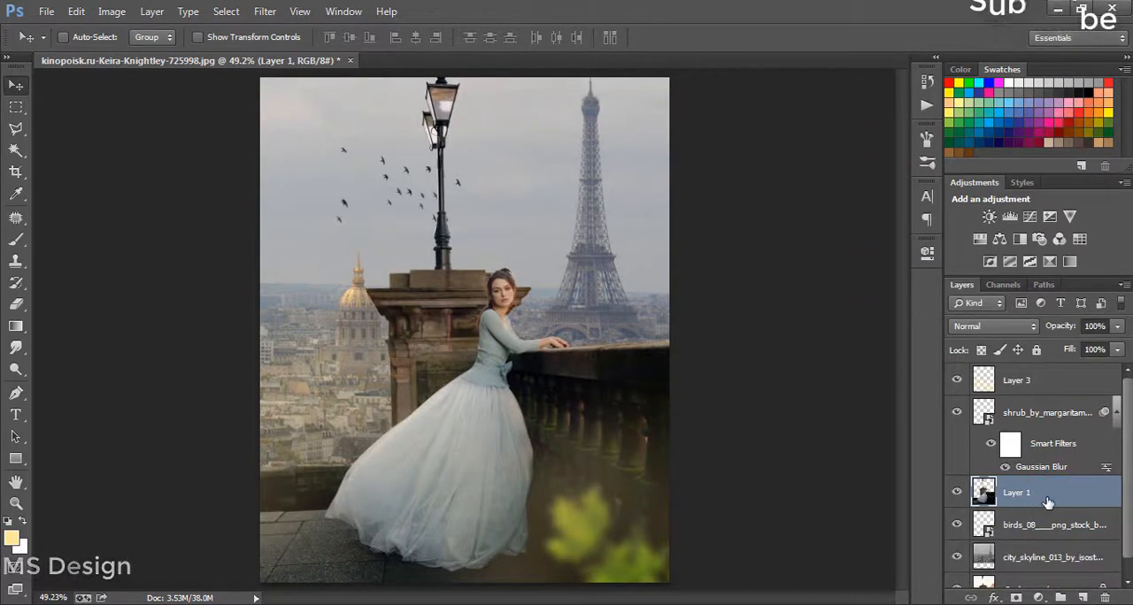
# Step: Convert Layer 1 to a smart object and apply a Gaussian Blur with a radius of 2.4 pixels
pyautogui.rightClick(1017, 499)
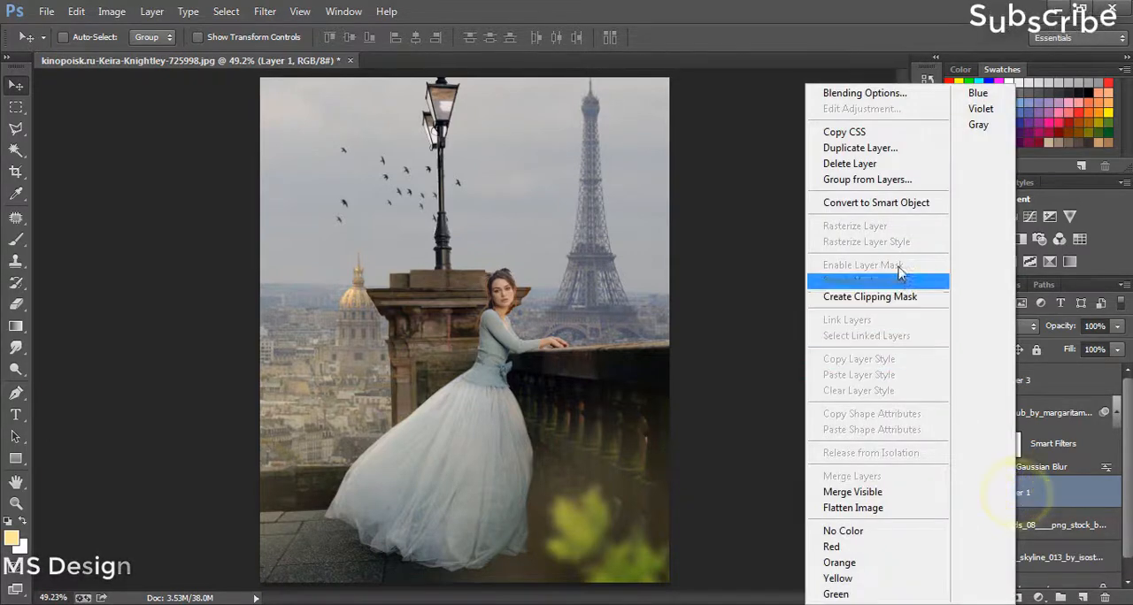
pyautogui.click(905, 205)
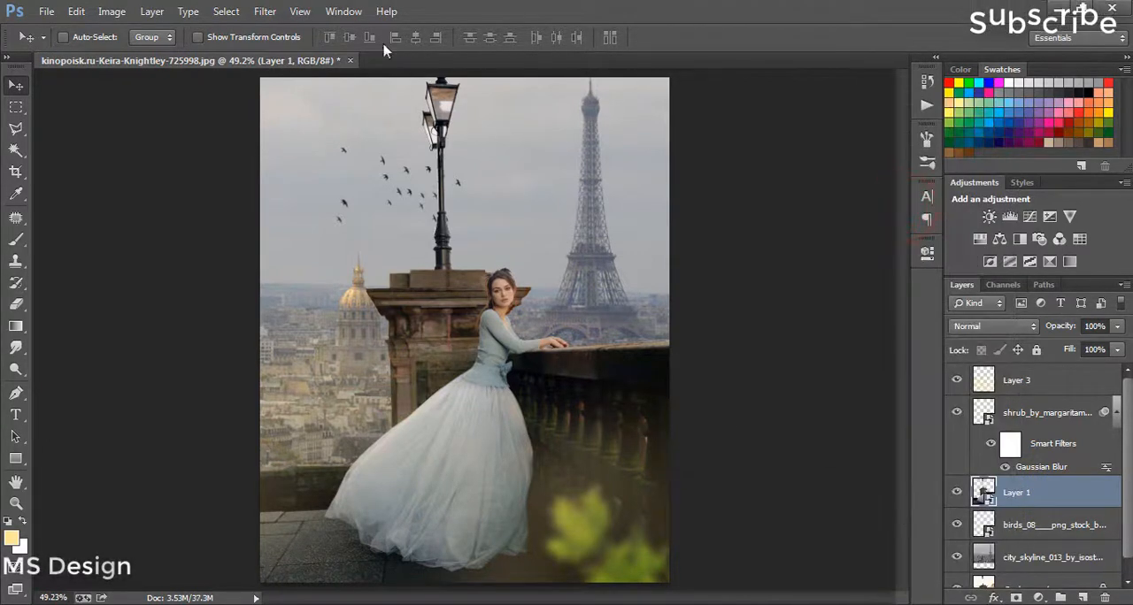
pyautogui.click(265, 11)
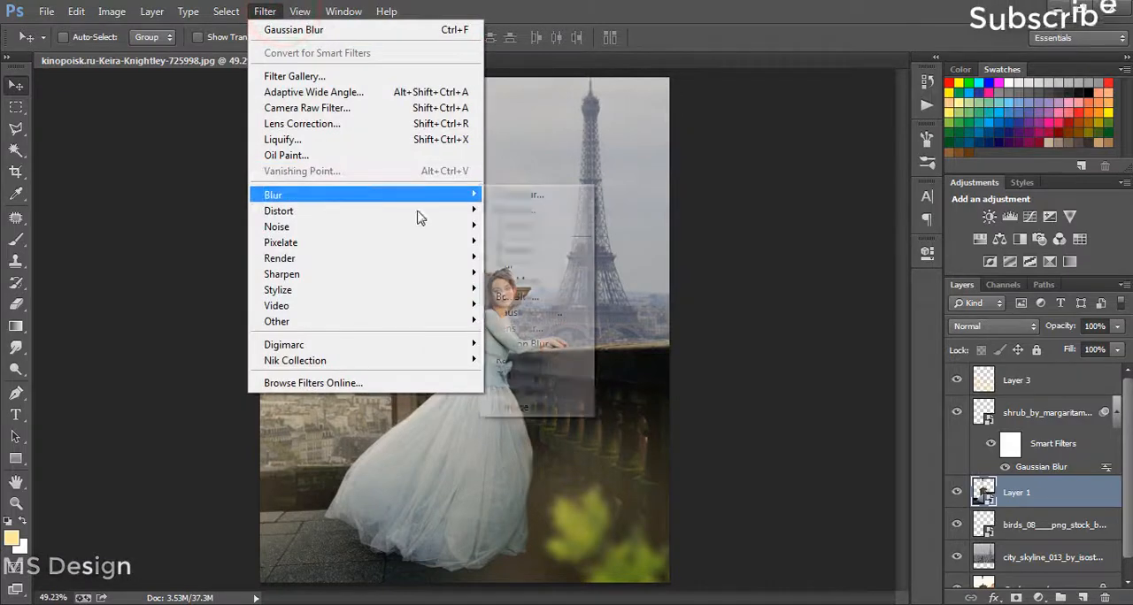
pyautogui.click(549, 313)
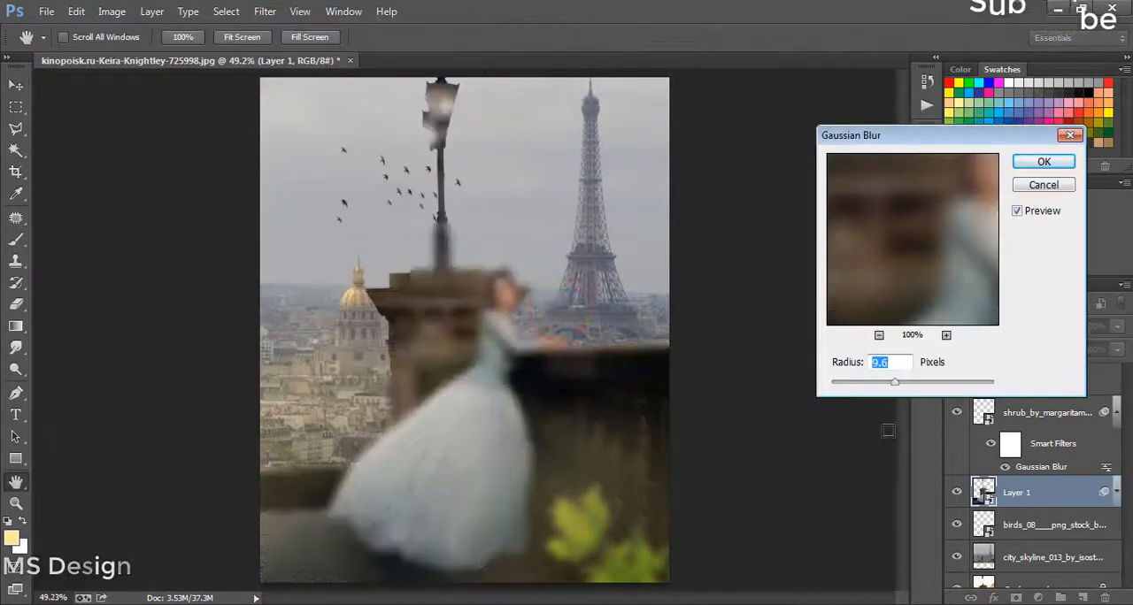
pyautogui.click(871, 382)
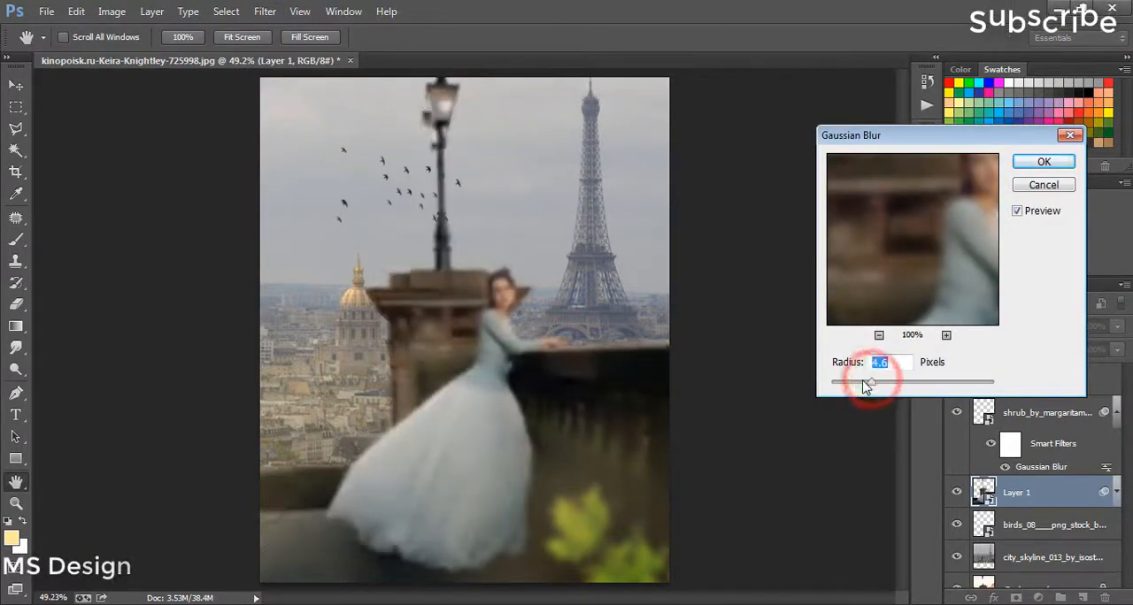
pyautogui.moveTo(862, 387); pyautogui.dragTo(850, 383)
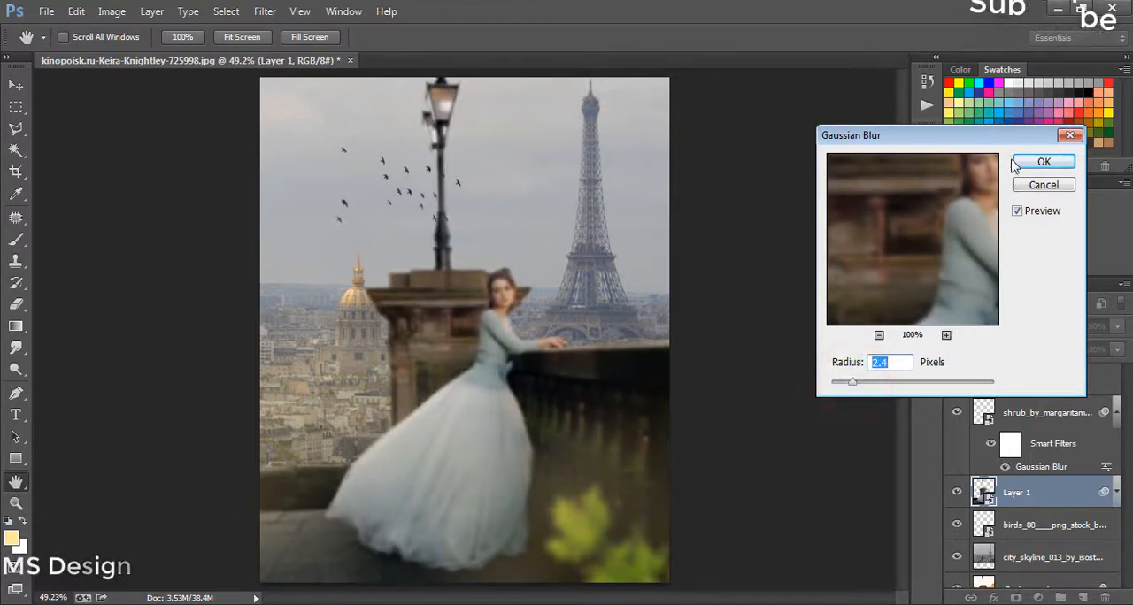
pyautogui.click(1041, 164)
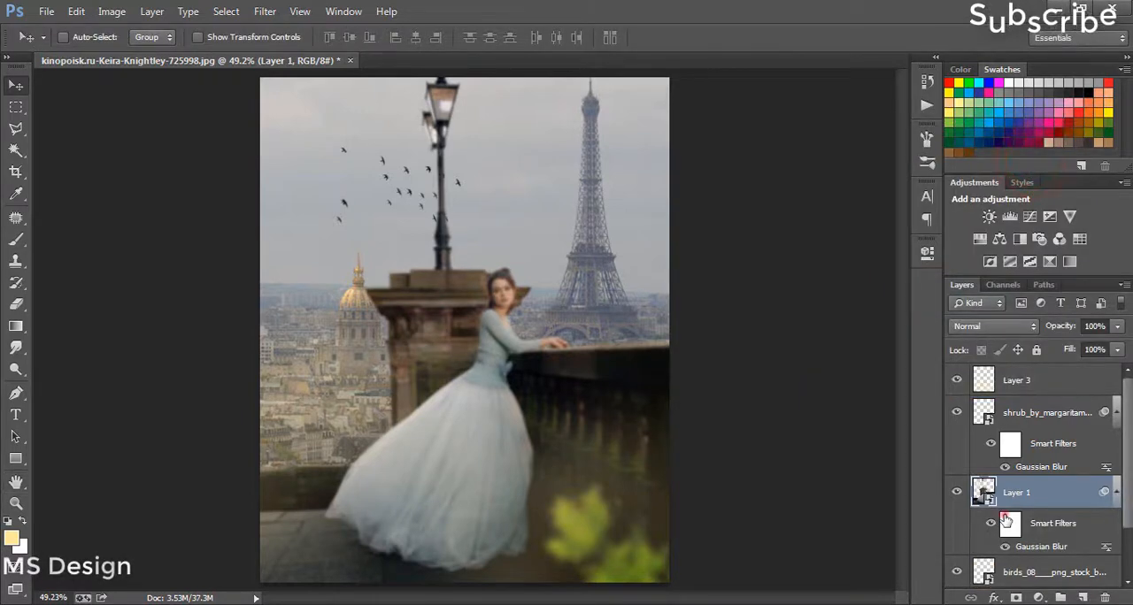
# Step: Paint black with a soft 100-pixel brush over the woman on Layer 1's smart filter mask to remove her blur
pyautogui.click(1008, 523)
pyautogui.click(18, 304)
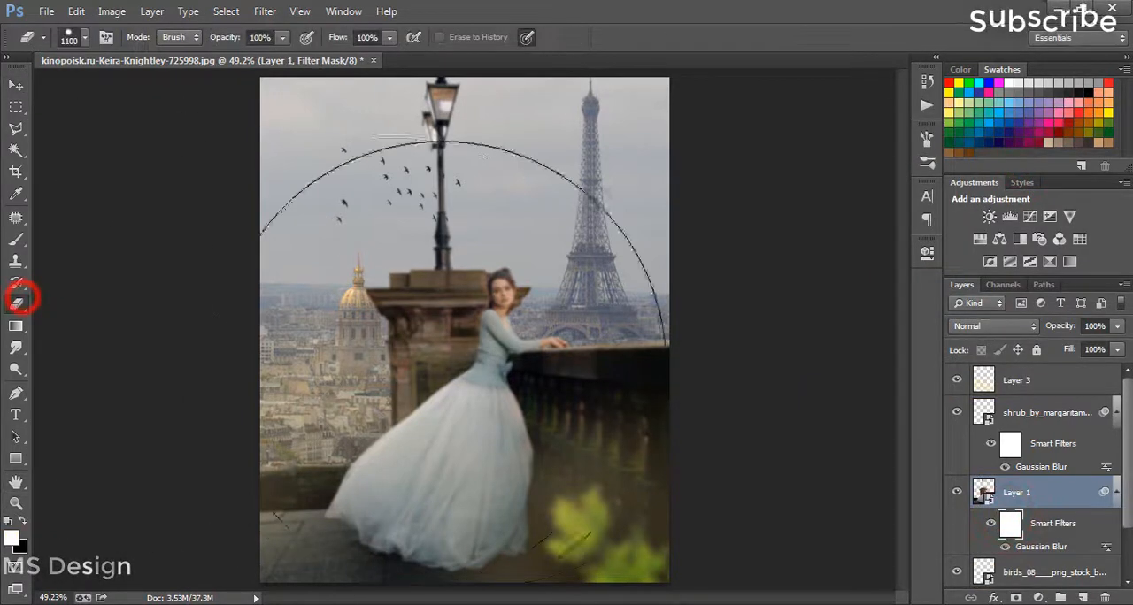
pyautogui.click(16, 239)
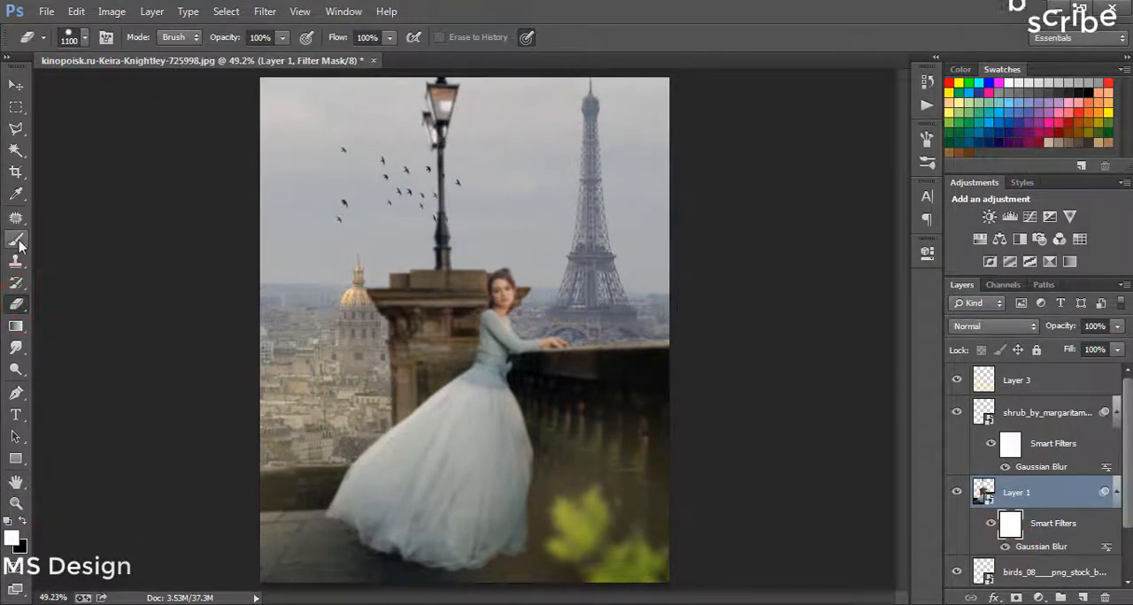
pyautogui.click(84, 40)
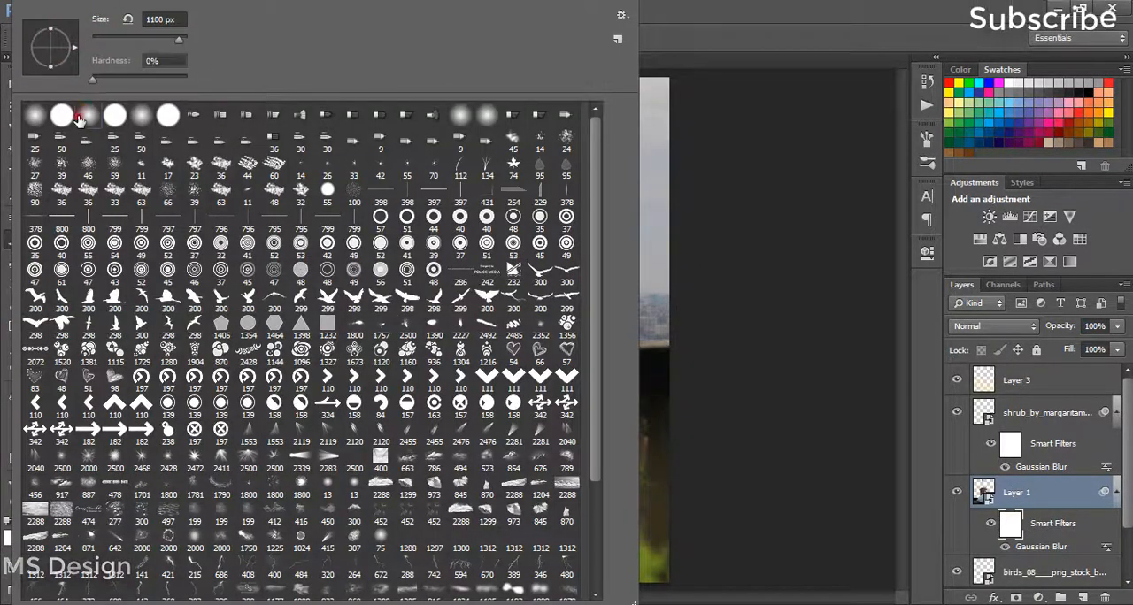
pyautogui.doubleClick(80, 116)
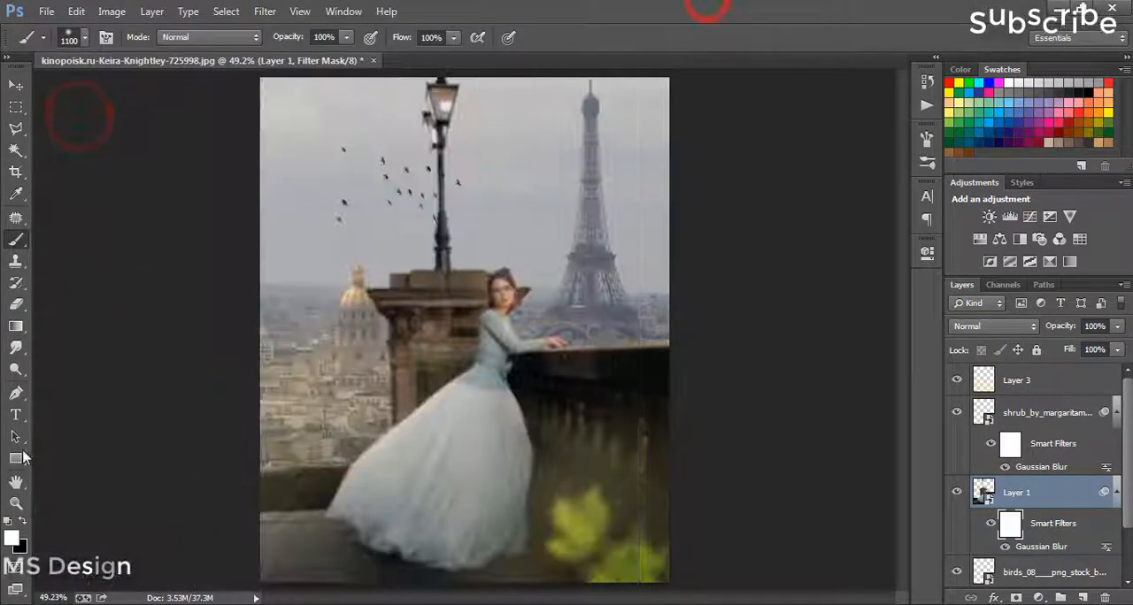
pyautogui.click(23, 520)
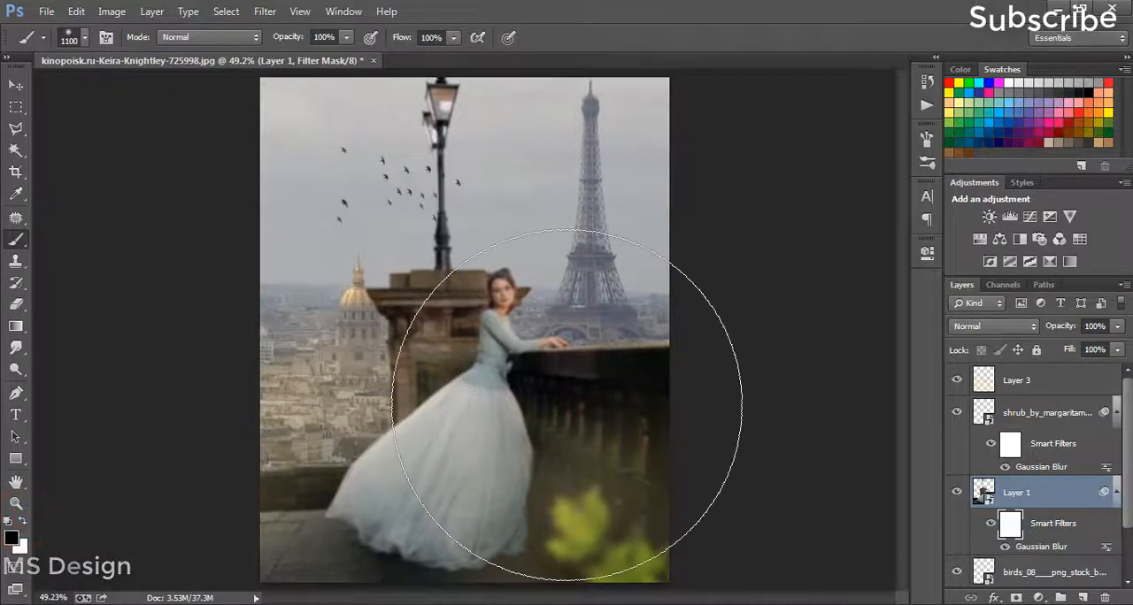
pyautogui.press('[')
pyautogui.press('[')
pyautogui.press('[')
pyautogui.press('[')
pyautogui.press('[')
pyautogui.press('[')
pyautogui.press('[')
pyautogui.press('[')
pyautogui.press('[')
pyautogui.press('[')
pyautogui.press('[')
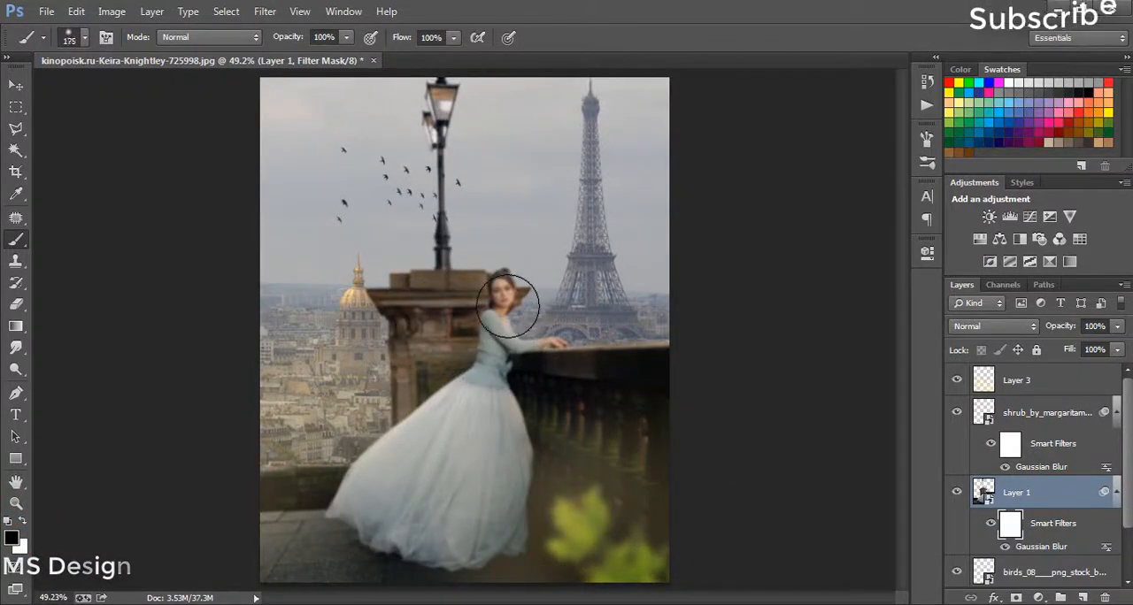
pyautogui.press('[')
pyautogui.press('[')
pyautogui.click(497, 285)
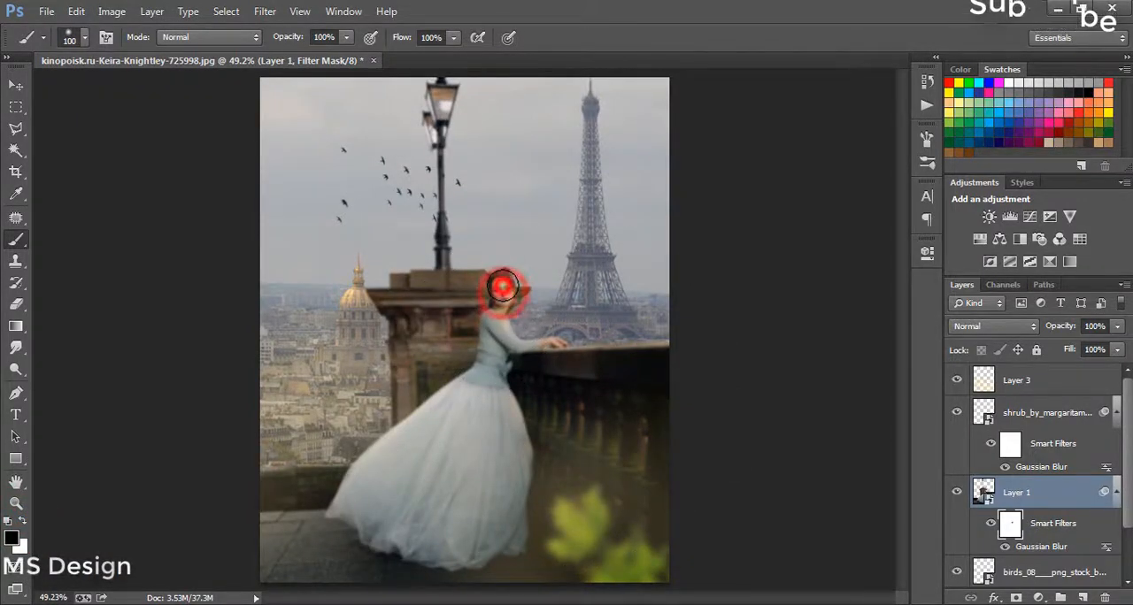
pyautogui.moveTo(558, 333); pyautogui.dragTo(494, 323)
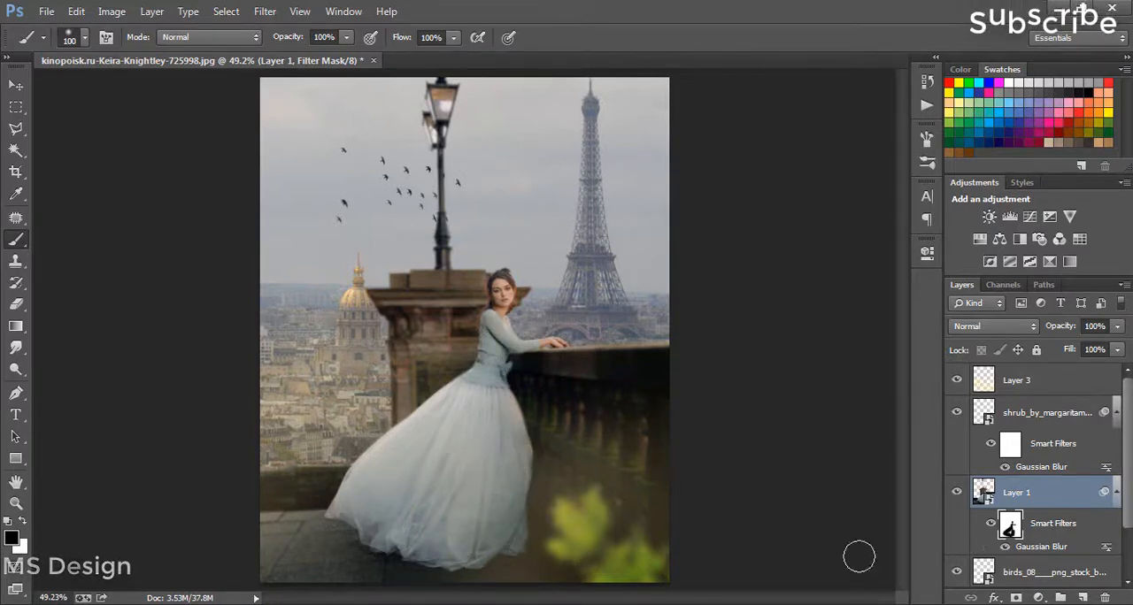
# Step: Toggle the visibility of Layer 1's smart filters to compare the image with and without the masked blur
pyautogui.click(984, 524)
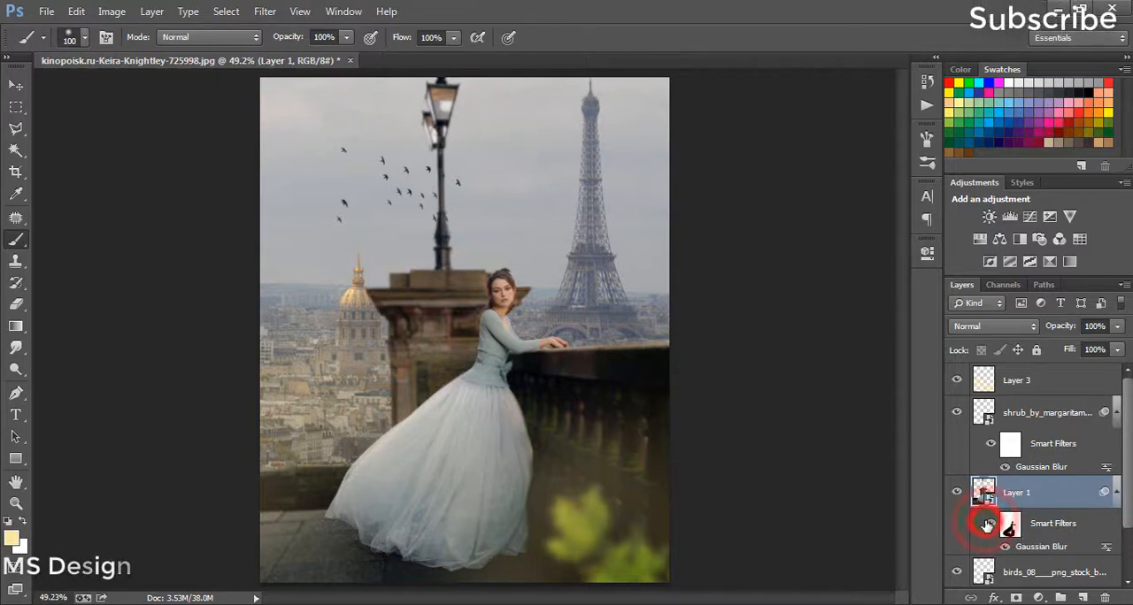
pyautogui.click(995, 524)
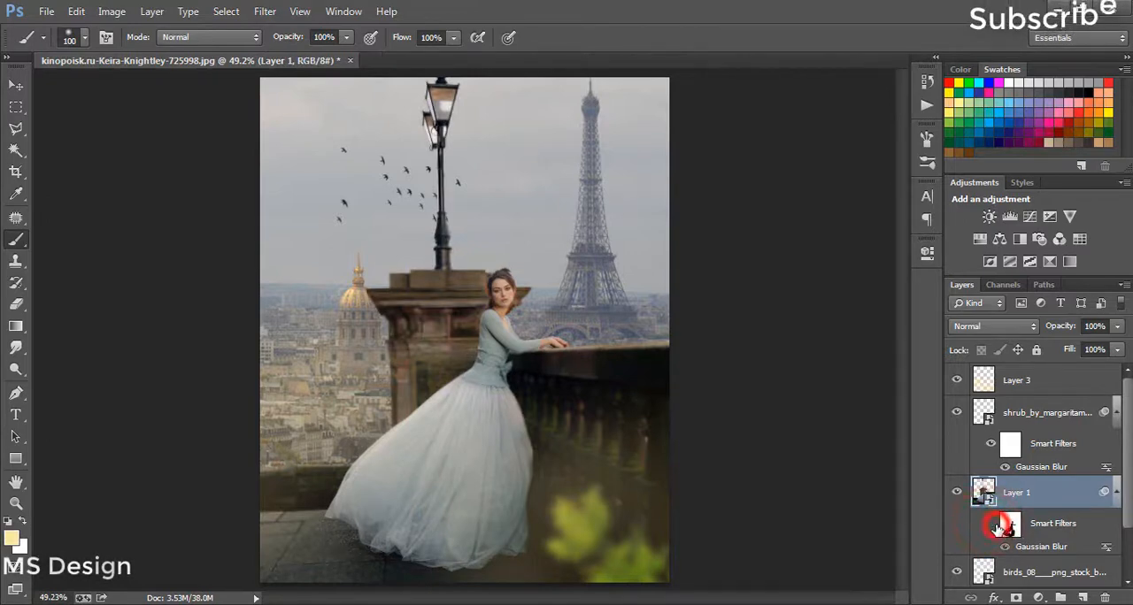
pyautogui.click(994, 524)
pyautogui.click(995, 526)
pyautogui.click(995, 525)
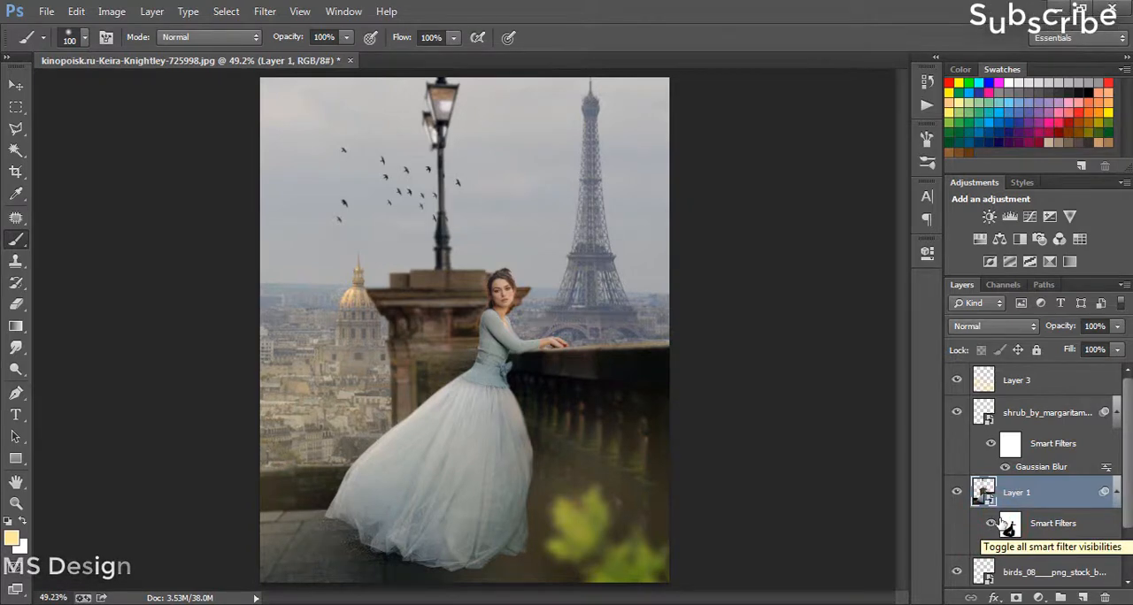
# Step: Apply a Gaussian Blur with a radius of about 2.2 pixels to the city skyline layer
pyautogui.scroll(-2, 1075, 548)
pyautogui.click(1080, 543)
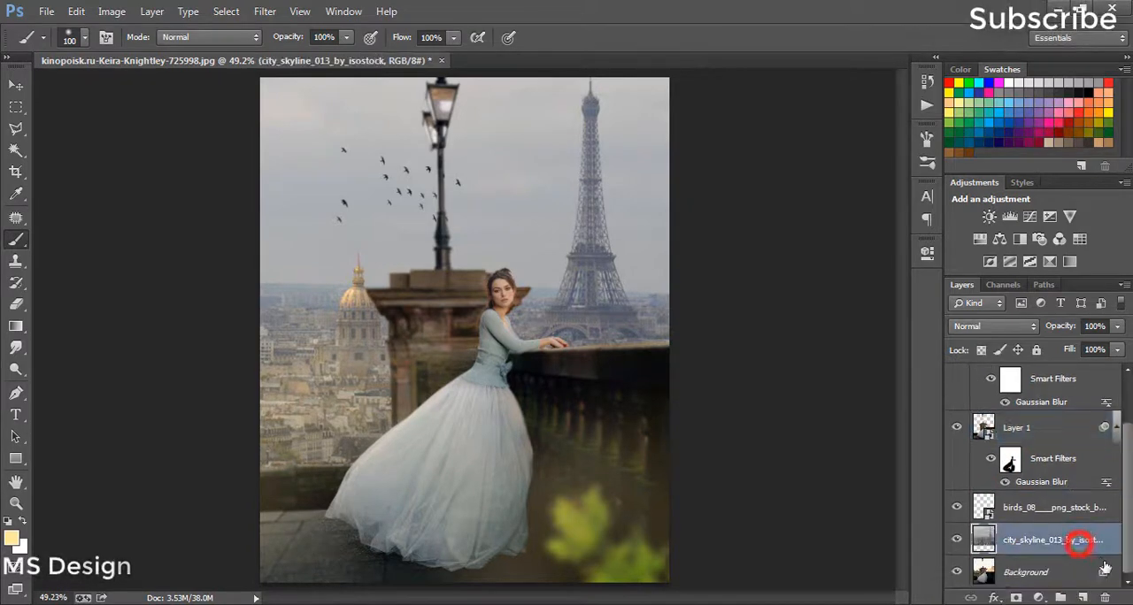
pyautogui.click(264, 13)
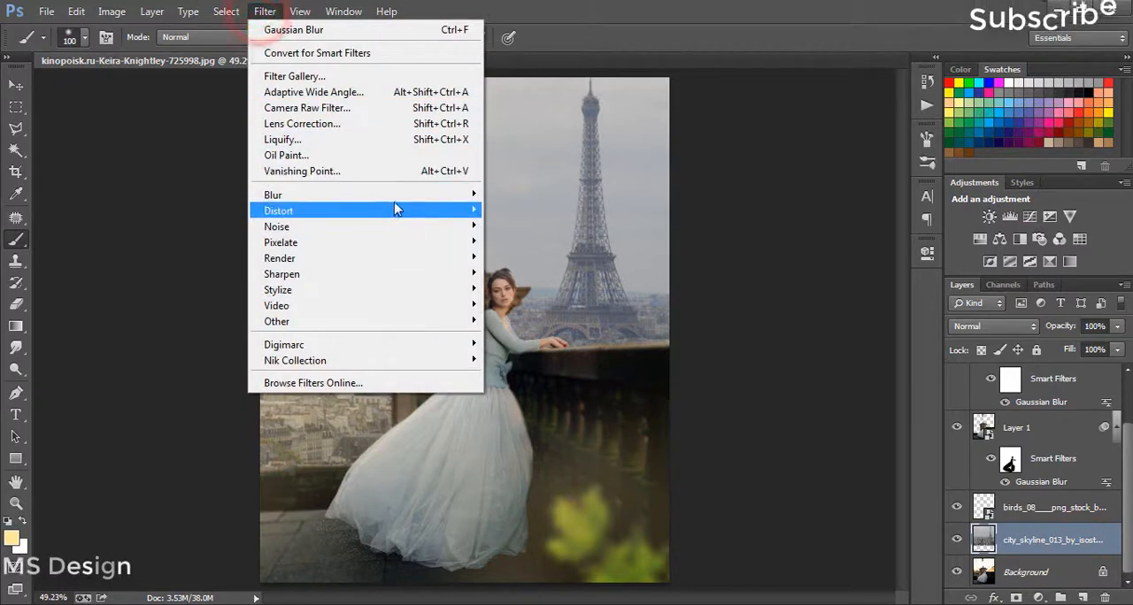
pyautogui.moveTo(399, 196)
pyautogui.click(556, 318)
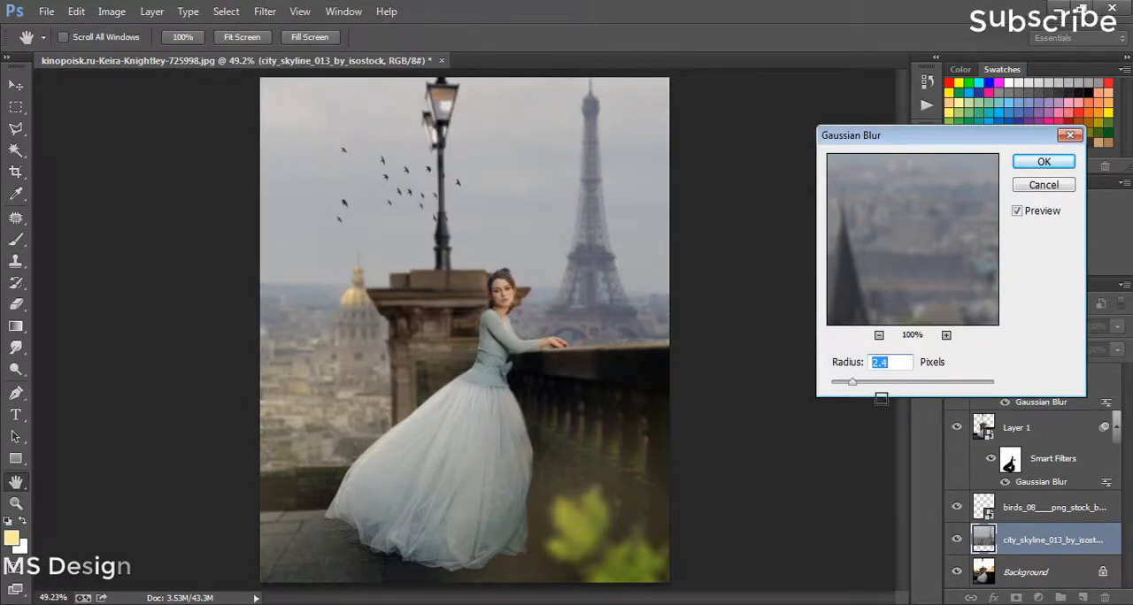
pyautogui.moveTo(855, 391); pyautogui.dragTo(866, 395)
pyautogui.click(848, 390)
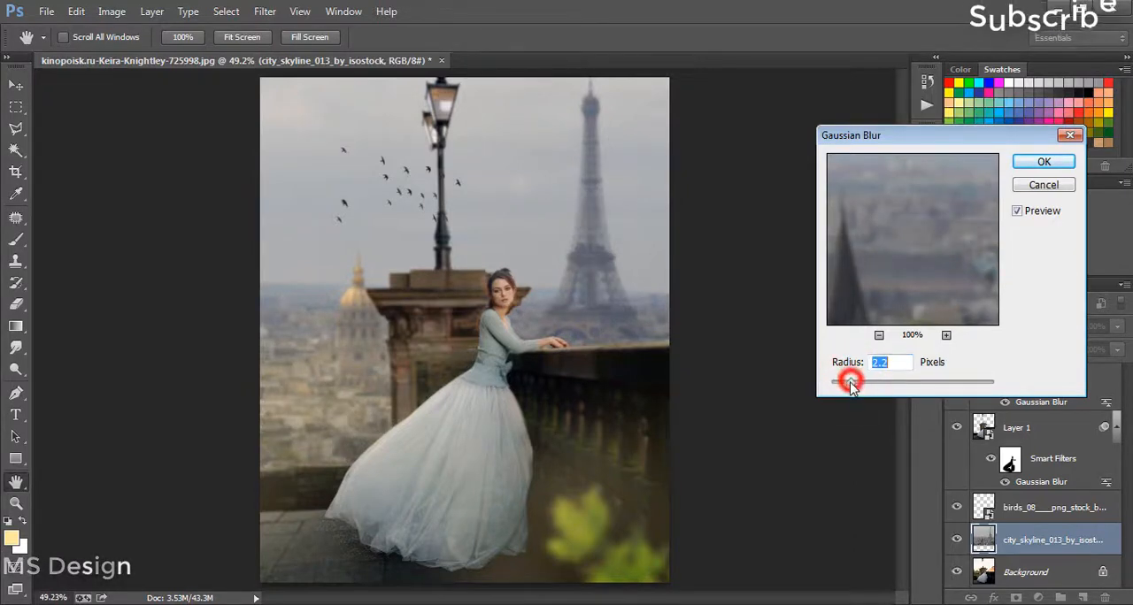
pyautogui.click(1040, 162)
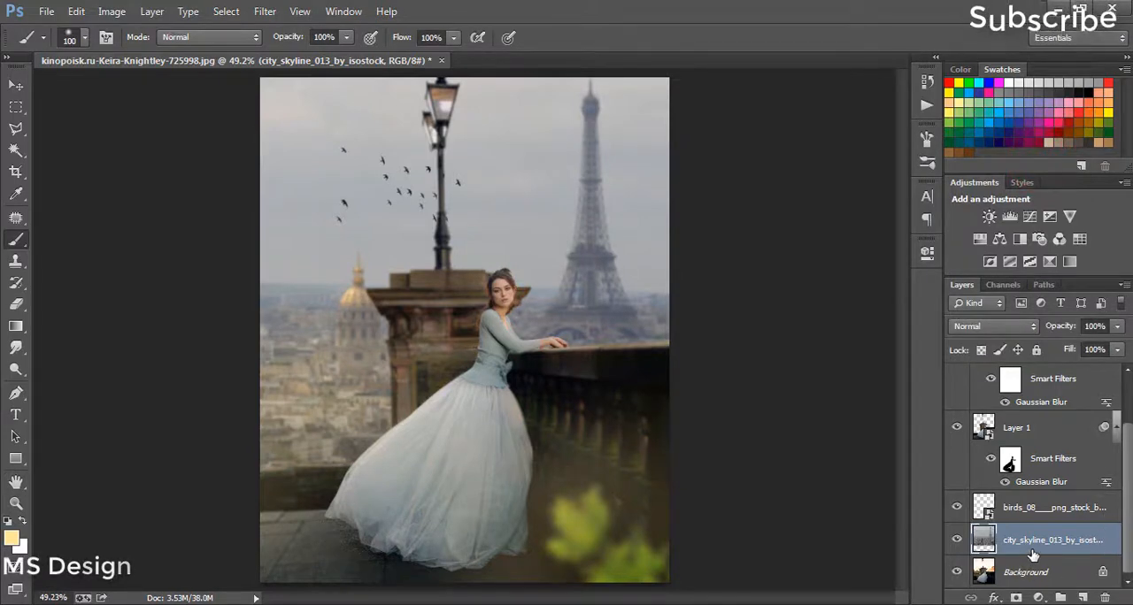
# Step: Stamp all visible layers into a new merged layer above Layer 3
pyautogui.scroll(2, 1051, 511)
pyautogui.click(1047, 402)
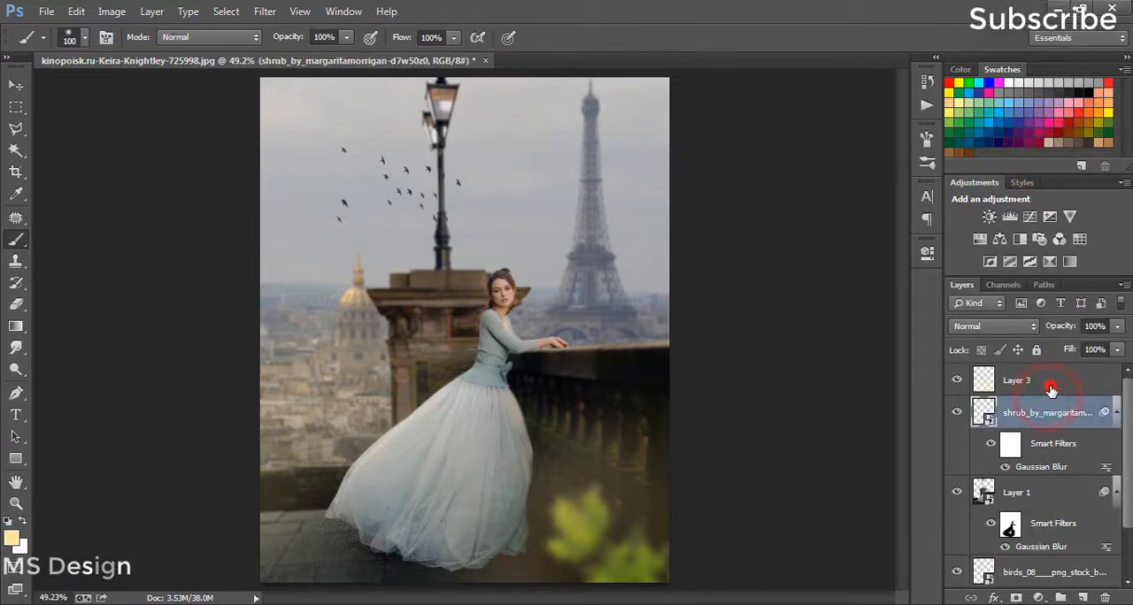
pyautogui.click(1050, 389)
pyautogui.hotkey('ctrl', 'shift', 'alt', 'e')
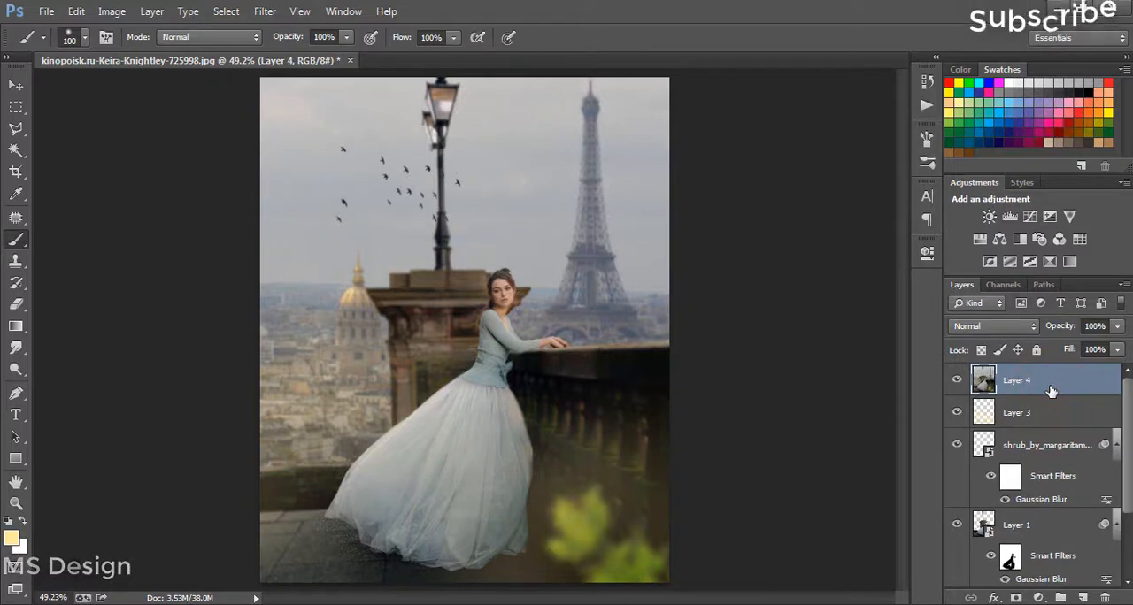
# Step: Open the merged layer in Color Efex Pro 4 and add a Cross Balance filter on top of Contrast Only
pyautogui.click(265, 12)
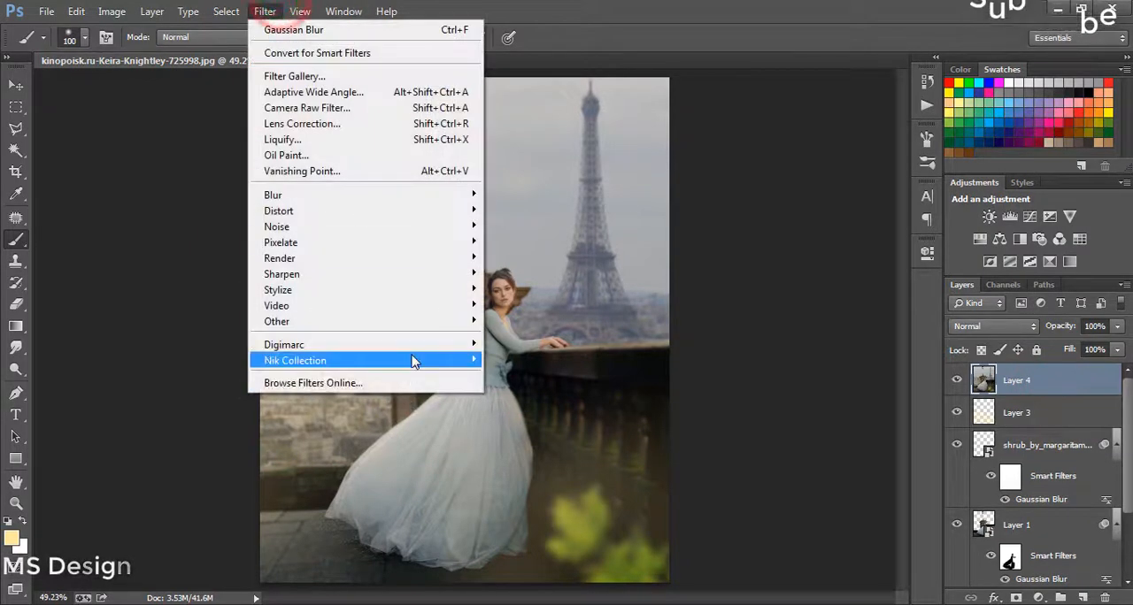
pyautogui.moveTo(416, 359)
pyautogui.click(591, 385)
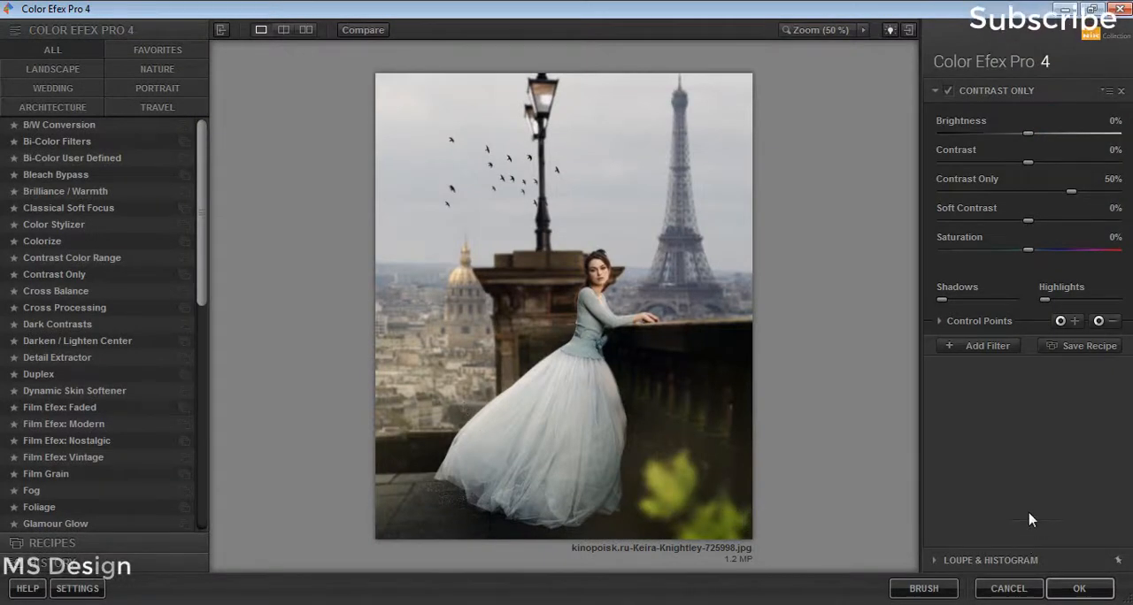
pyautogui.click(988, 344)
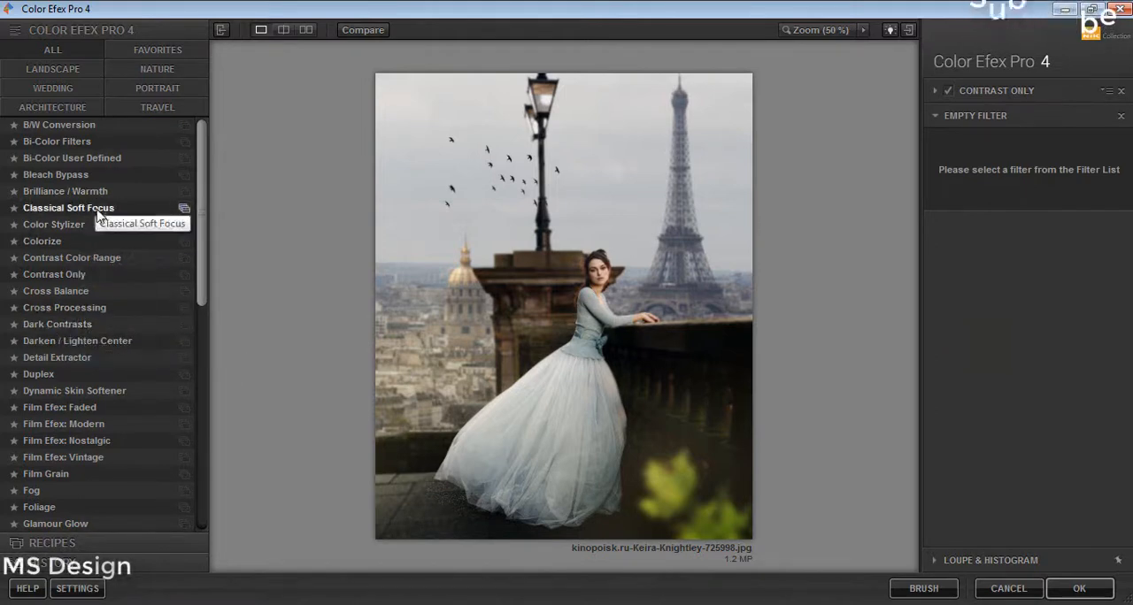
pyautogui.click(92, 291)
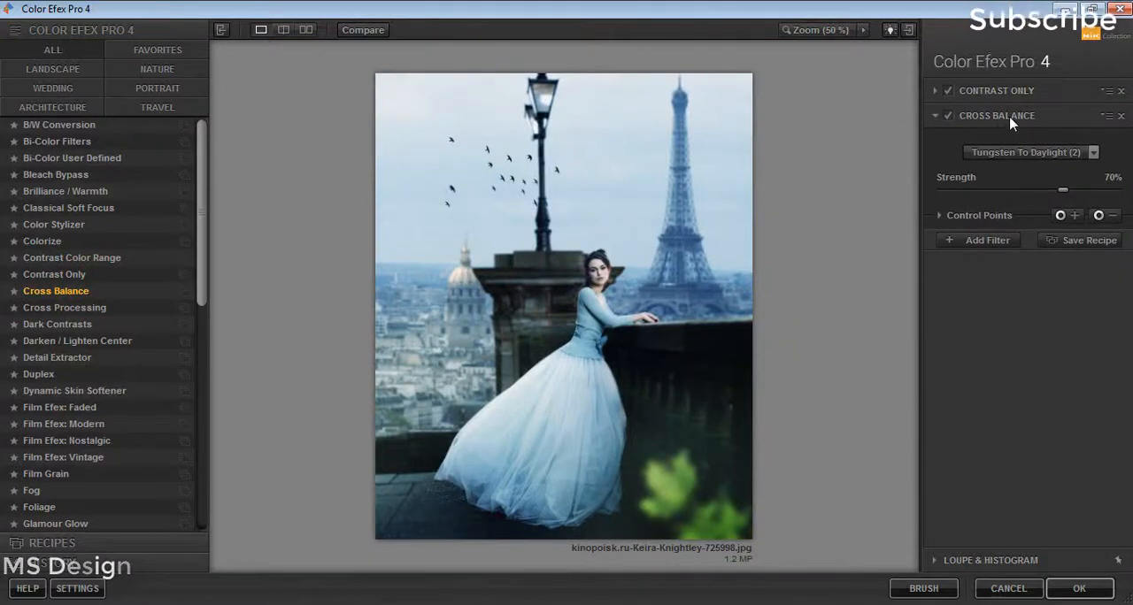
# Step: Replace Cross Balance with Cross Processing using method T01, and add another filter slot
pyautogui.click(177, 307)
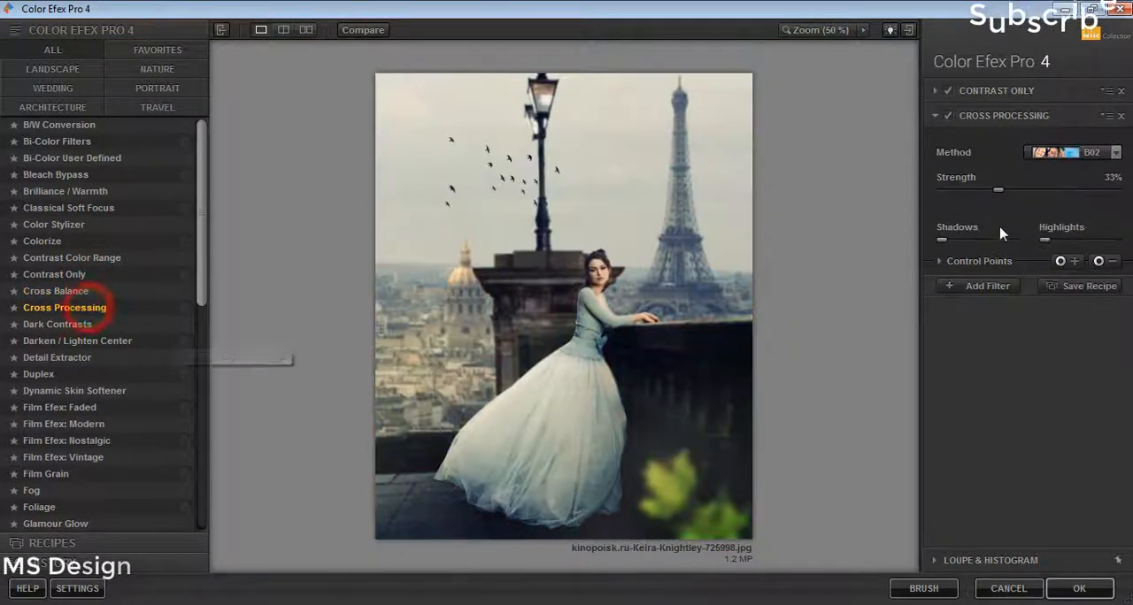
pyautogui.click(1084, 157)
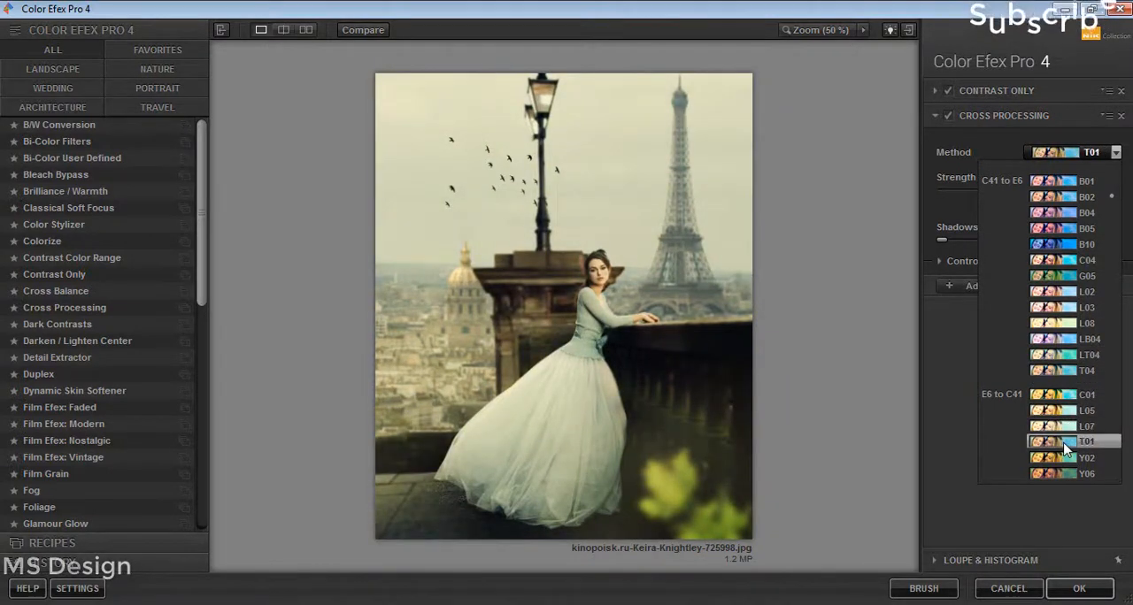
pyautogui.click(1065, 449)
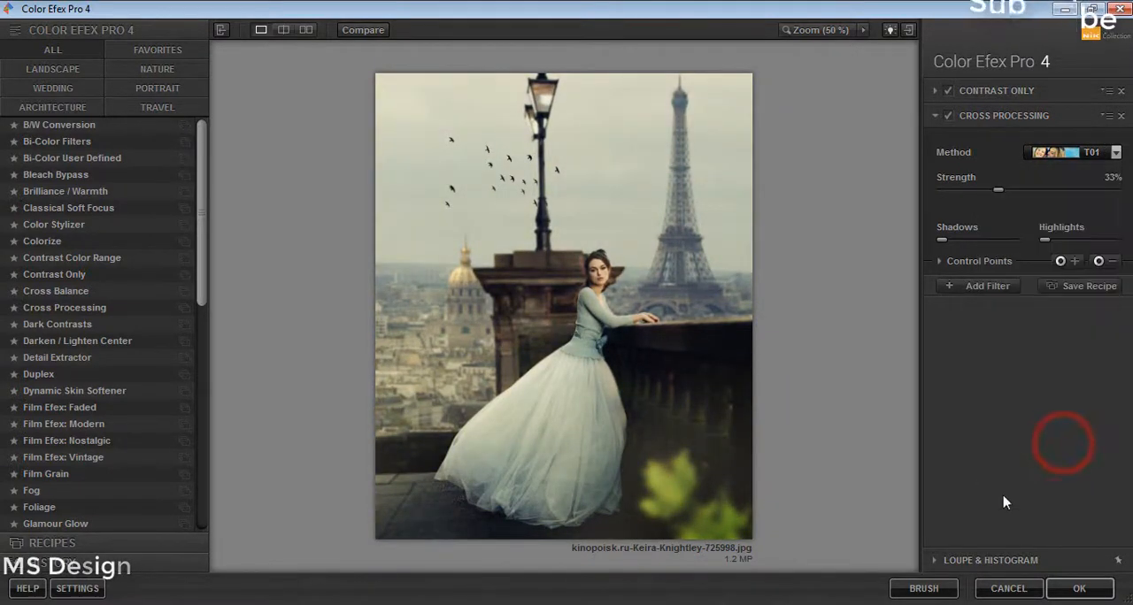
pyautogui.click(984, 288)
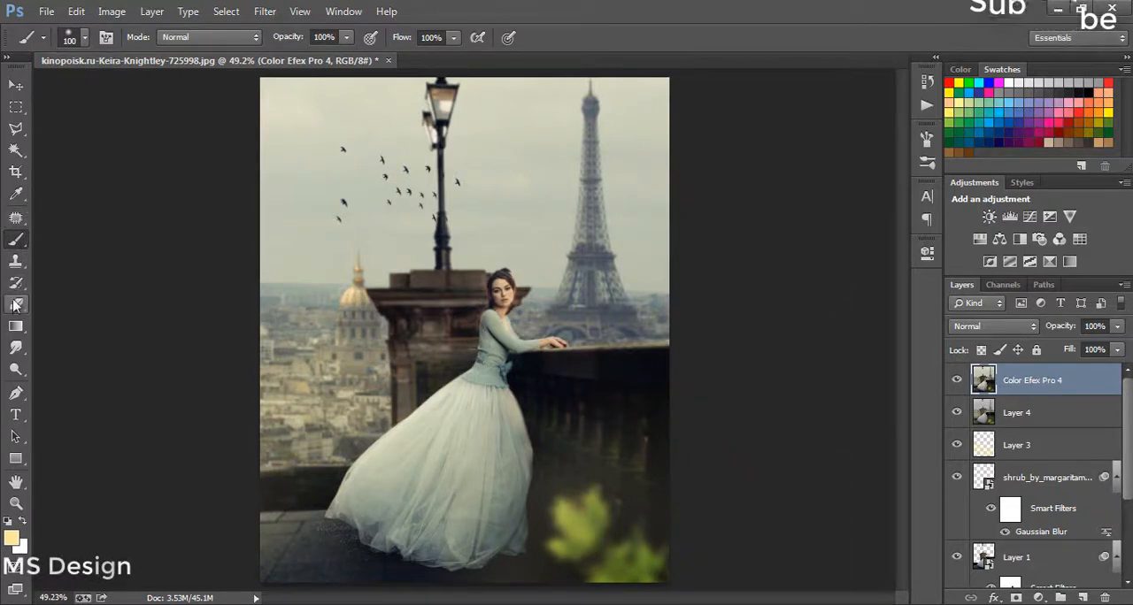
# Step: Move the haze on Layer 3 above the Color Efex Pro 4 layer in the stack
pyautogui.click(21, 237)
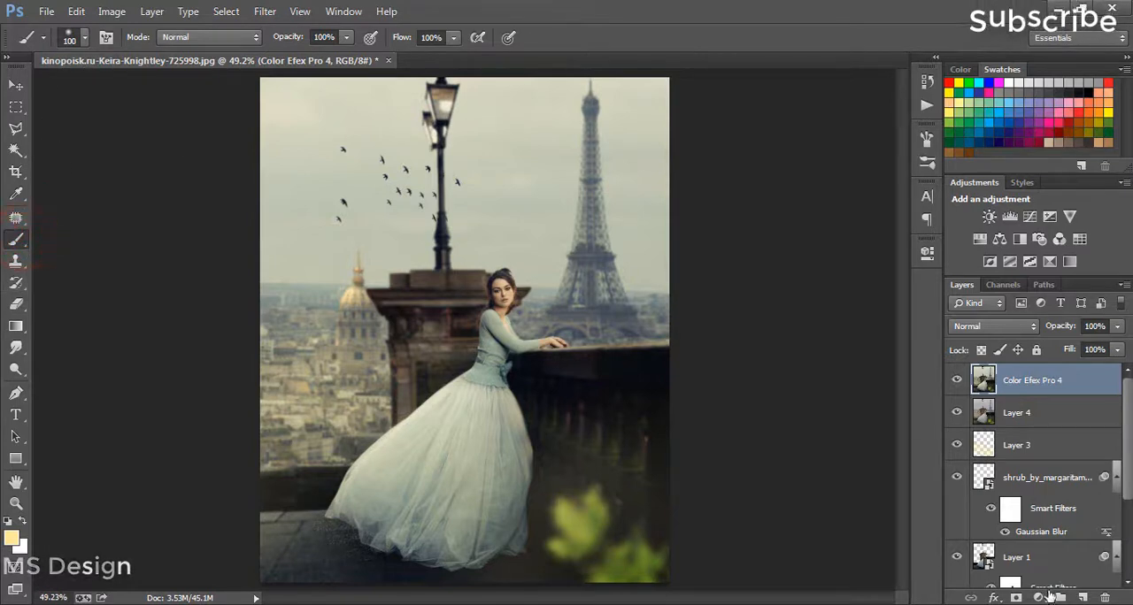
pyautogui.click(1027, 443)
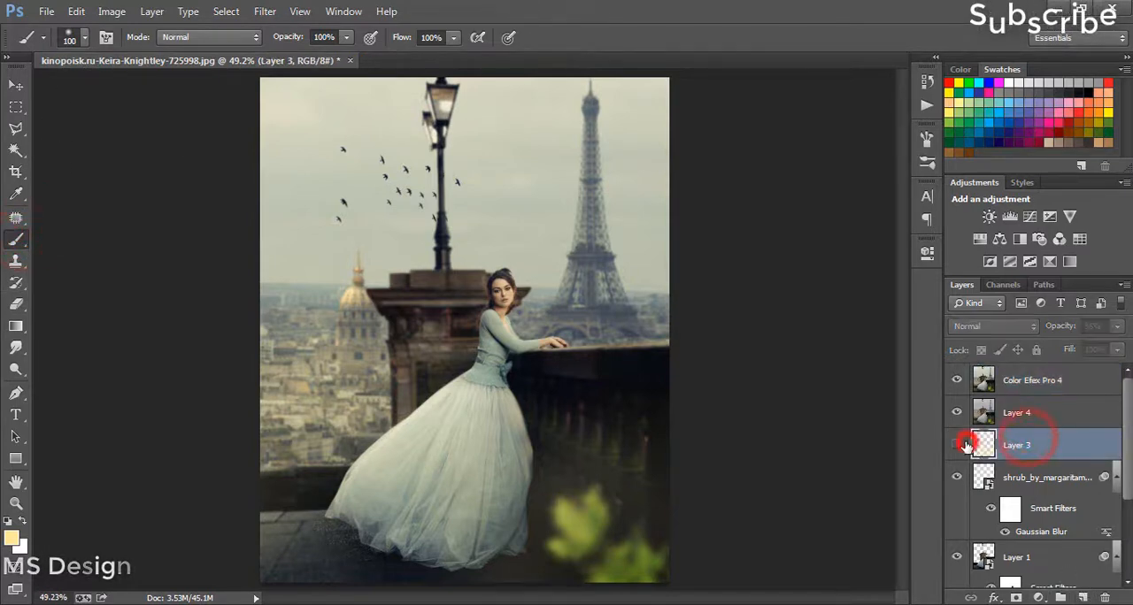
pyautogui.click(956, 445)
pyautogui.moveTo(1027, 445); pyautogui.dragTo(1053, 373)
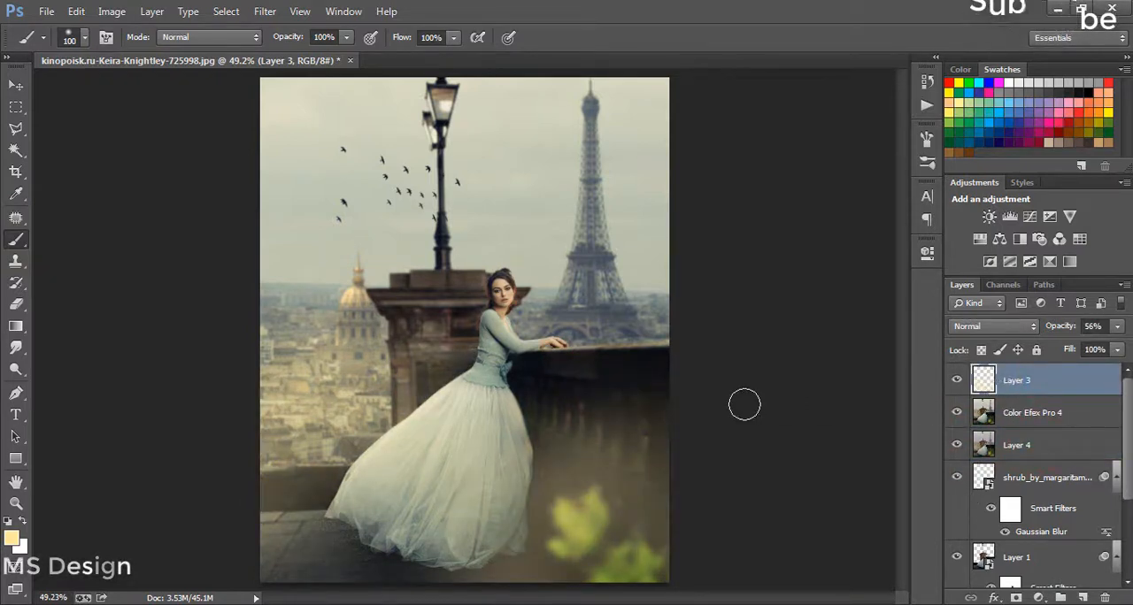
# Step: Flip Layer 3 horizontally, stretch it to 128.6% width and extend it upward, and commit the transform
pyautogui.hotkey('ctrl', 't')
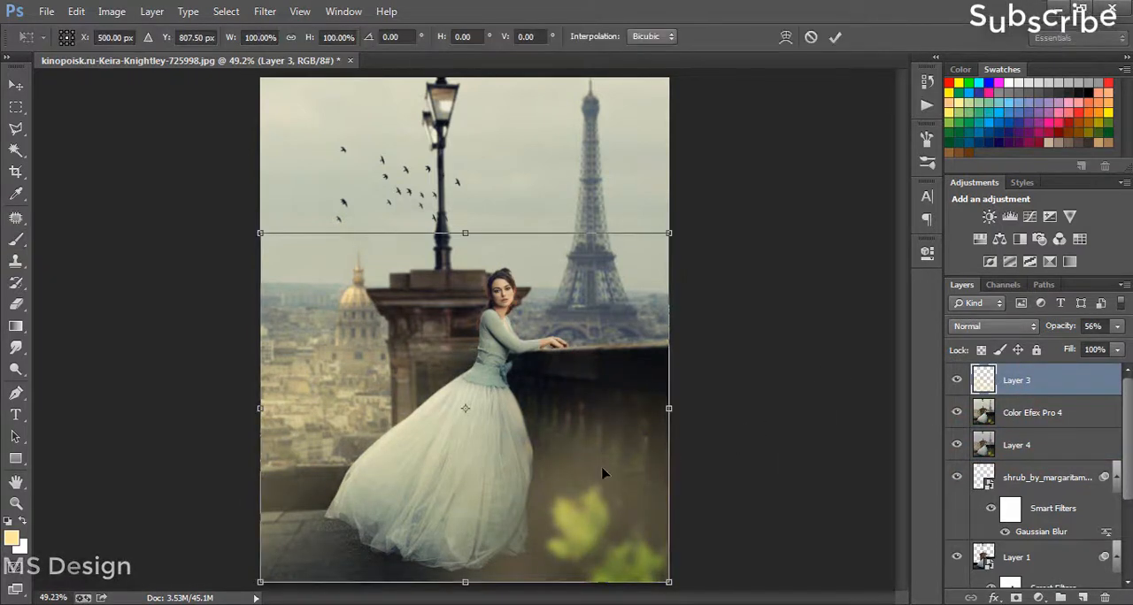
pyautogui.rightClick(602, 471)
pyautogui.click(696, 433)
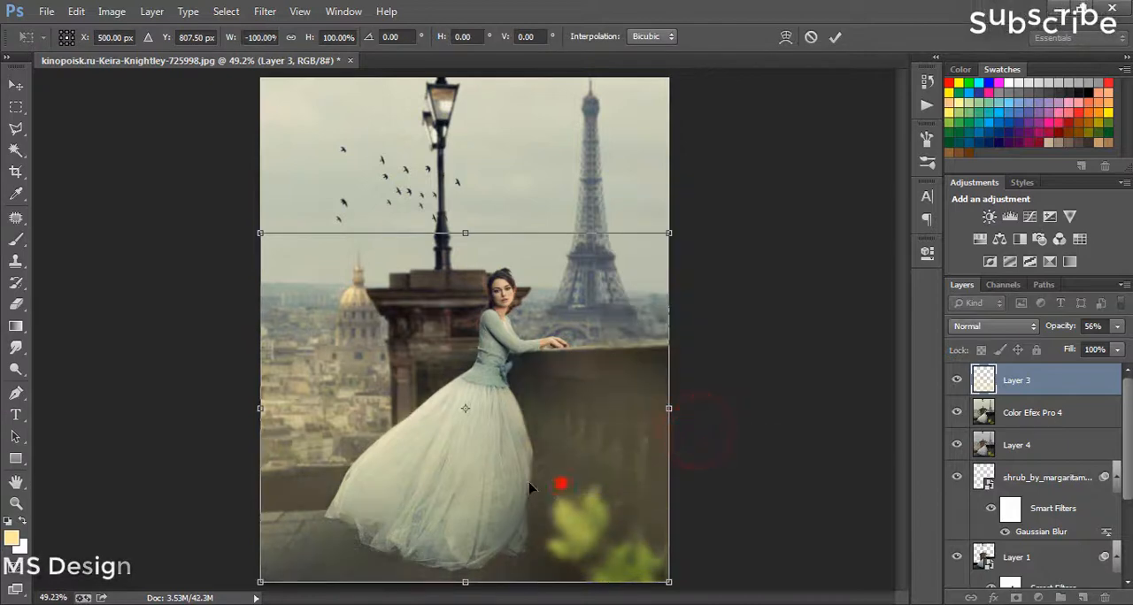
pyautogui.moveTo(551, 482)
pyautogui.mouseDown()
pyautogui.moveTo(540, 483)
pyautogui.moveTo(562, 488)
pyautogui.mouseUp()
pyautogui.moveTo(255, 408); pyautogui.dragTo(183, 408)
pyautogui.moveTo(670, 408); pyautogui.dragTo(708, 408)
pyautogui.moveTo(633, 417); pyautogui.dragTo(630, 417)
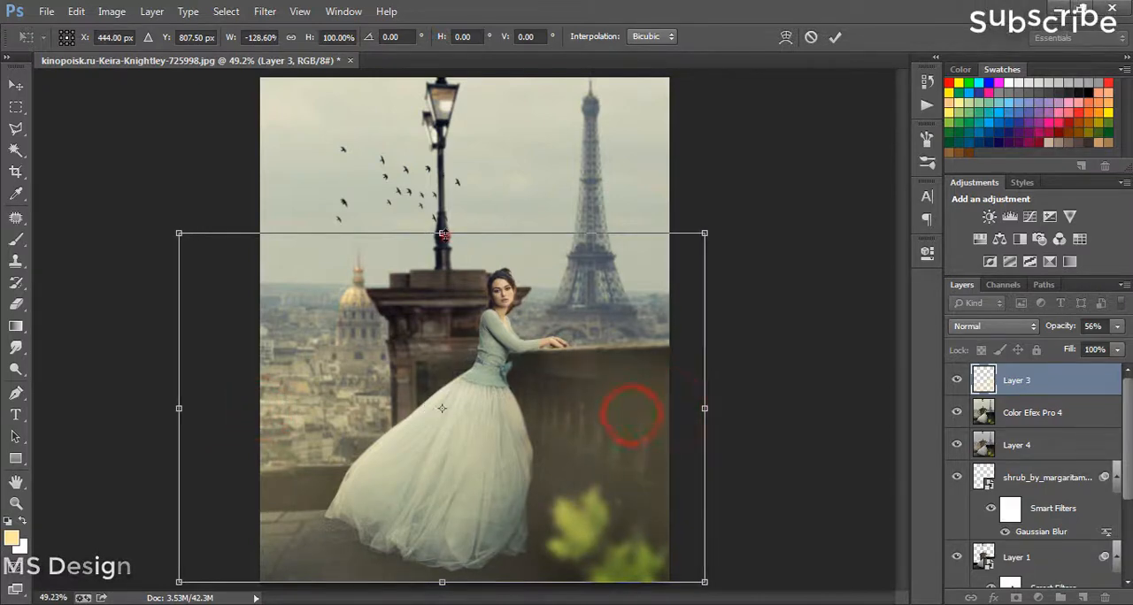
pyautogui.moveTo(441, 234)
pyautogui.mouseDown()
pyautogui.moveTo(440, 130)
pyautogui.moveTo(441, 388)
pyautogui.moveTo(442, 361)
pyautogui.moveTo(488, 290)
pyautogui.moveTo(491, 263)
pyautogui.moveTo(543, 230)
pyautogui.moveTo(556, 207)
pyautogui.mouseUp()
pyautogui.press('Return')
pyautogui.press('b')
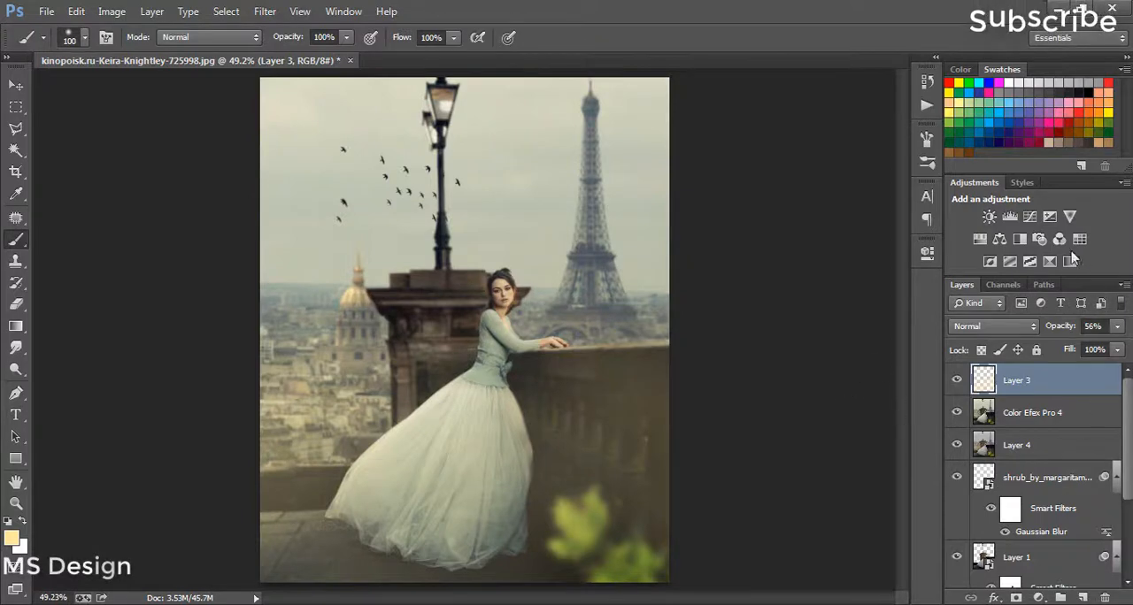
pyautogui.click(988, 217)
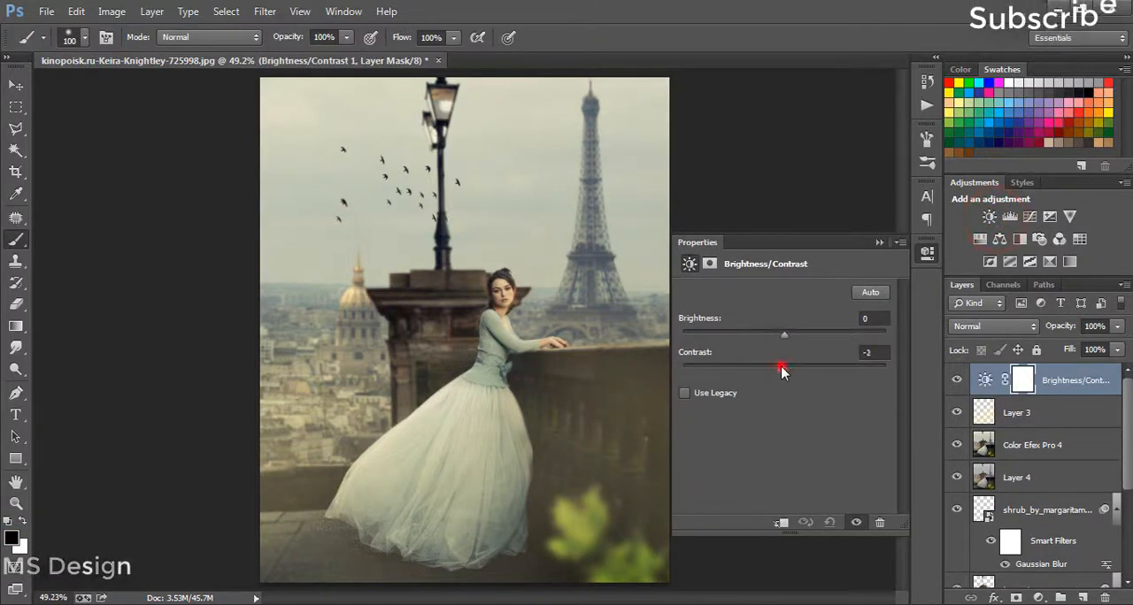
pyautogui.moveTo(781, 371); pyautogui.dragTo(902, 373)
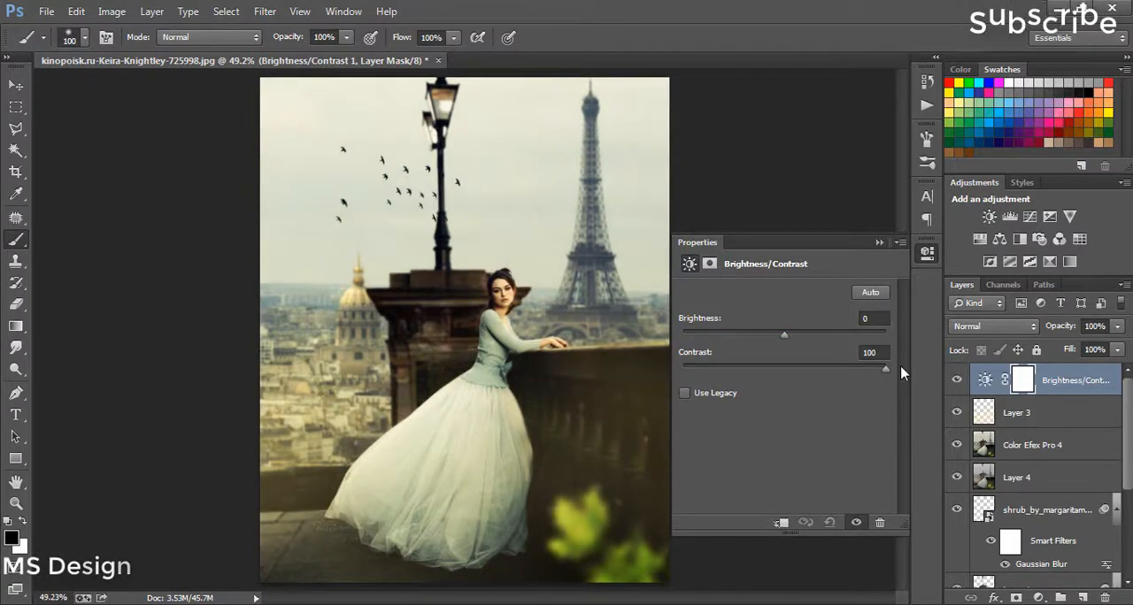
pyautogui.moveTo(867, 381); pyautogui.dragTo(668, 380)
pyautogui.moveTo(746, 382); pyautogui.dragTo(809, 390)
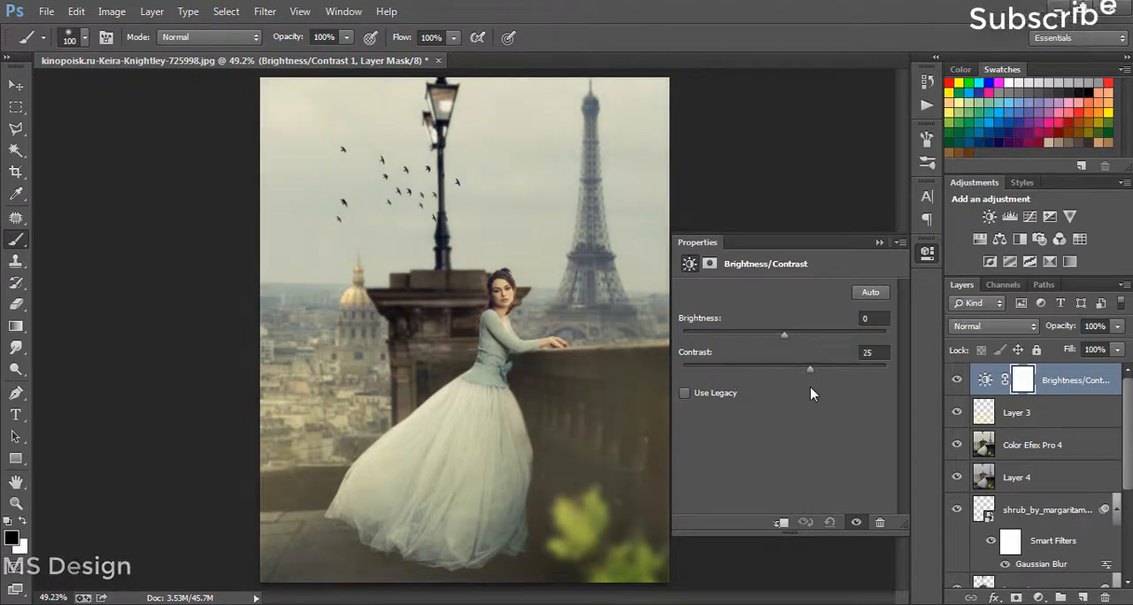
pyautogui.moveTo(787, 337); pyautogui.dragTo(812, 363)
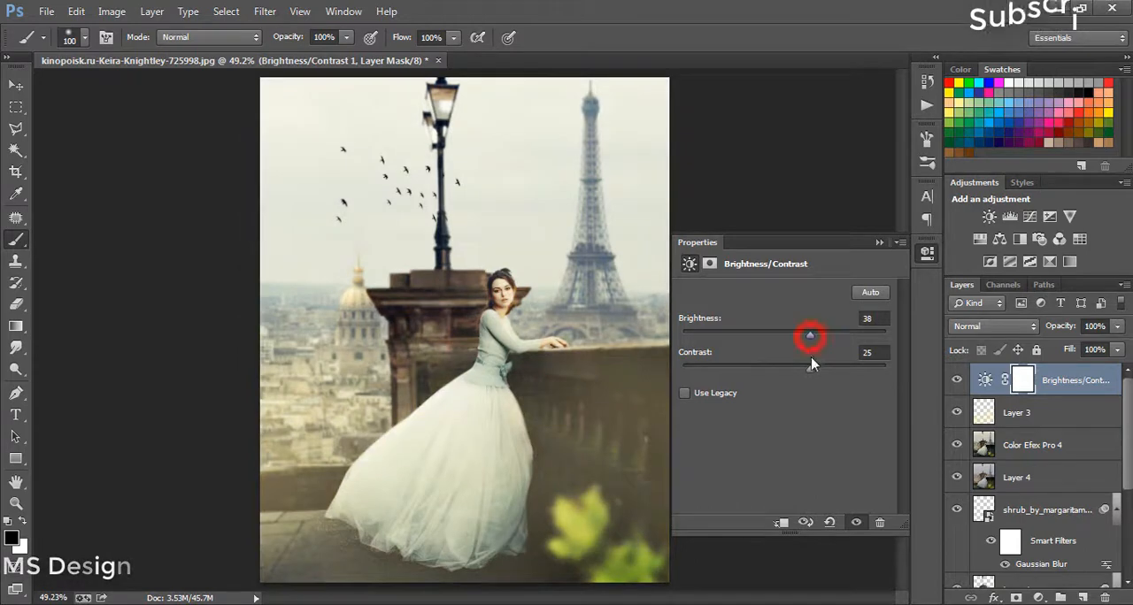
pyautogui.click(880, 243)
pyautogui.press('Delete')
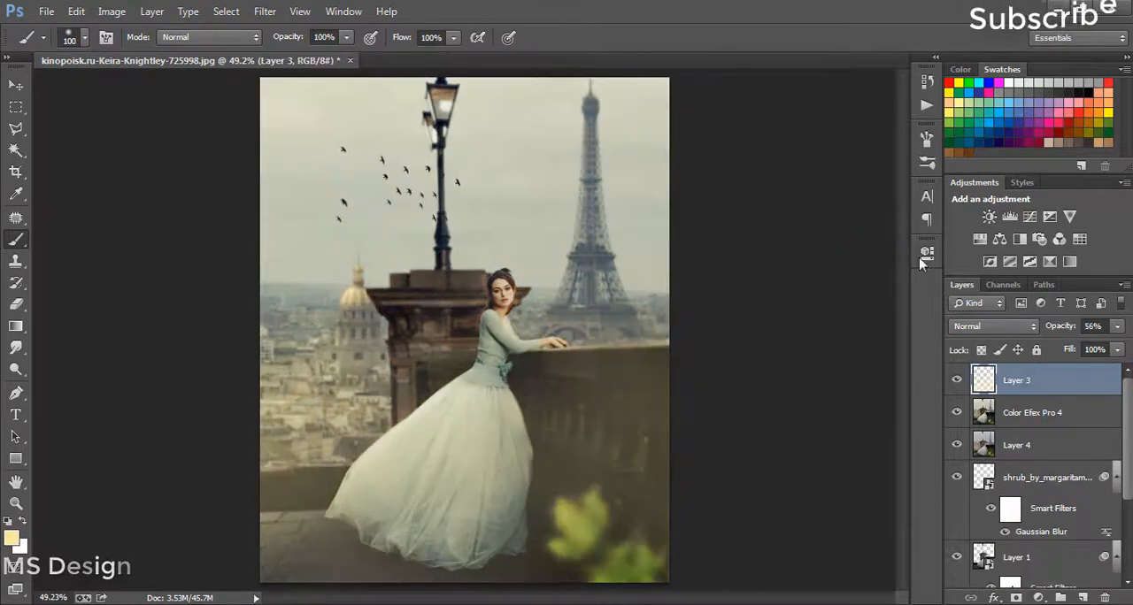
# Step: Add a Color Balance adjustment above Layer 3 with midtones at Cyan/Red -10, Magenta/Green -10 and Yellow/Blue +20
pyautogui.click(1000, 239)
pyautogui.moveTo(761, 330); pyautogui.dragTo(755, 330)
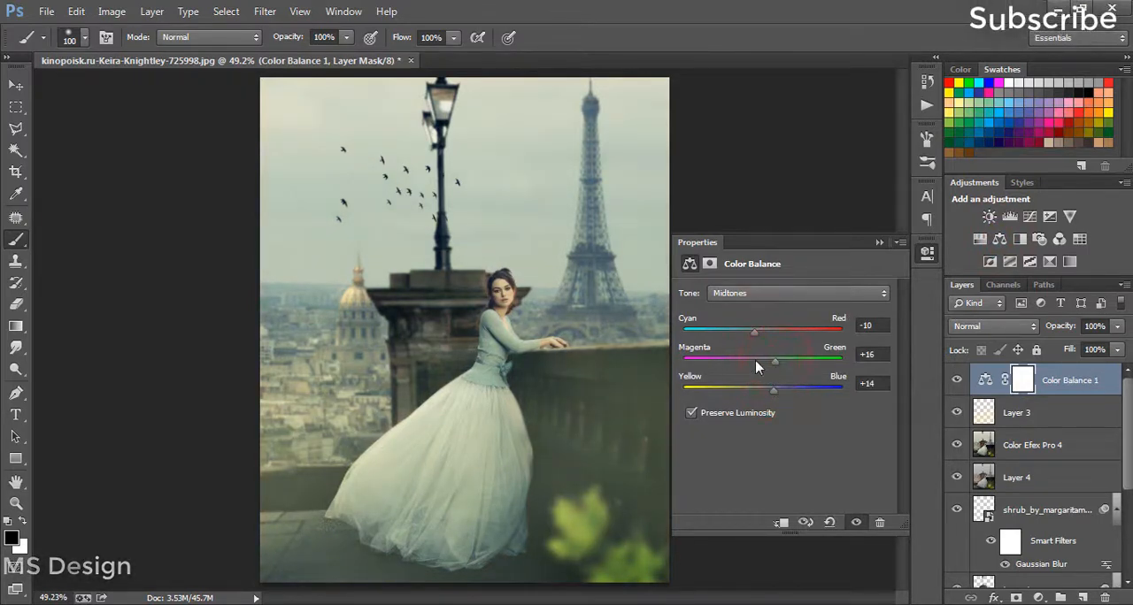
pyautogui.click(754, 361)
pyautogui.moveTo(766, 396)
pyautogui.mouseDown()
pyautogui.moveTo(731, 390)
pyautogui.moveTo(768, 390)
pyautogui.mouseUp()
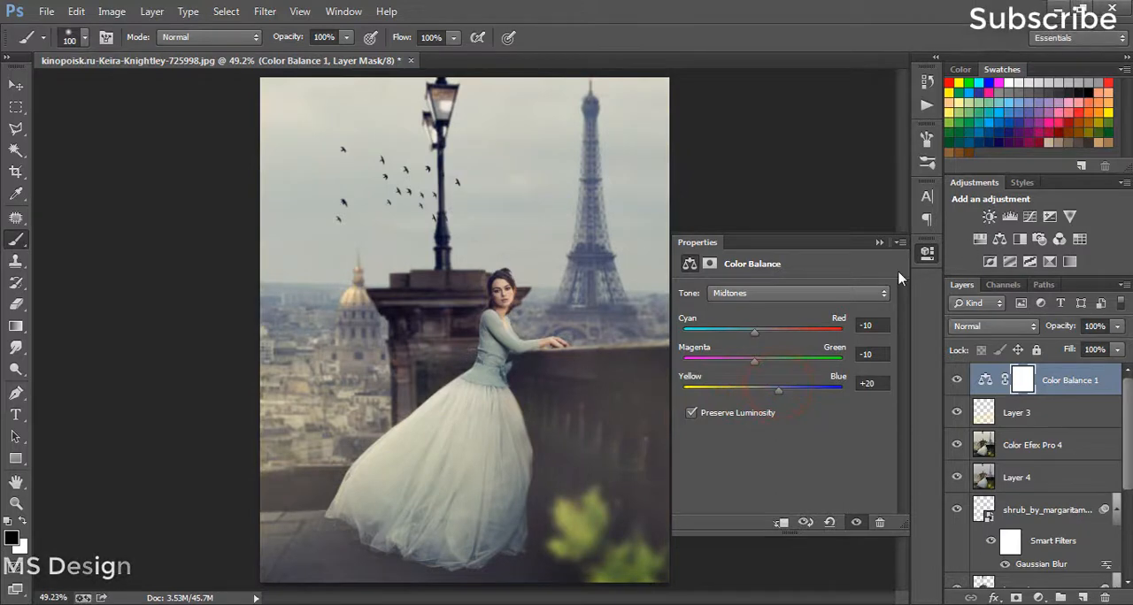
pyautogui.click(879, 243)
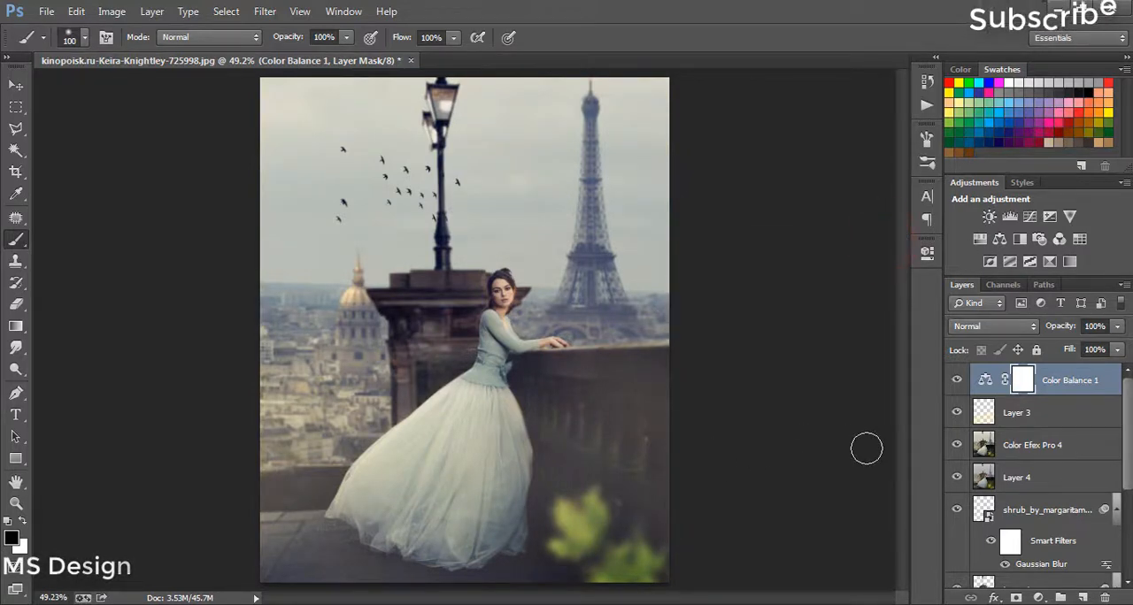
# Step: Add a Curves adjustment above Color Balance, moving the RGB black point inward to deepen the shadows and fine-tuning the midtone point
pyautogui.click(1029, 217)
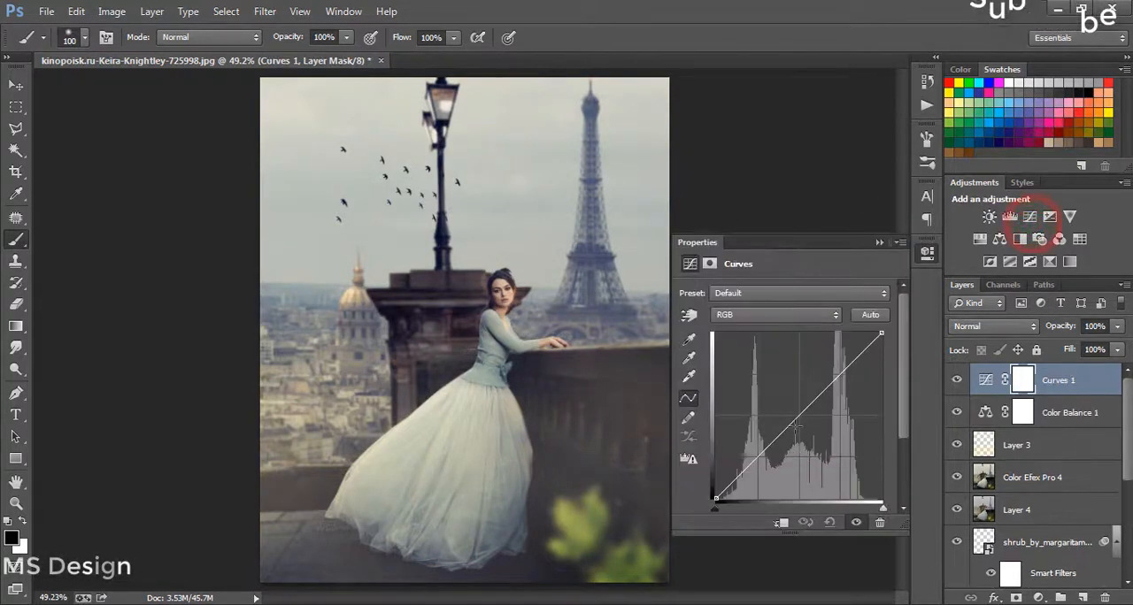
pyautogui.moveTo(795, 419)
pyautogui.mouseDown()
pyautogui.moveTo(794, 428)
pyautogui.moveTo(774, 371)
pyautogui.moveTo(793, 431)
pyautogui.mouseUp()
pyautogui.moveTo(715, 498); pyautogui.dragTo(741, 516)
pyautogui.moveTo(793, 431); pyautogui.dragTo(793, 414)
pyautogui.click(877, 242)
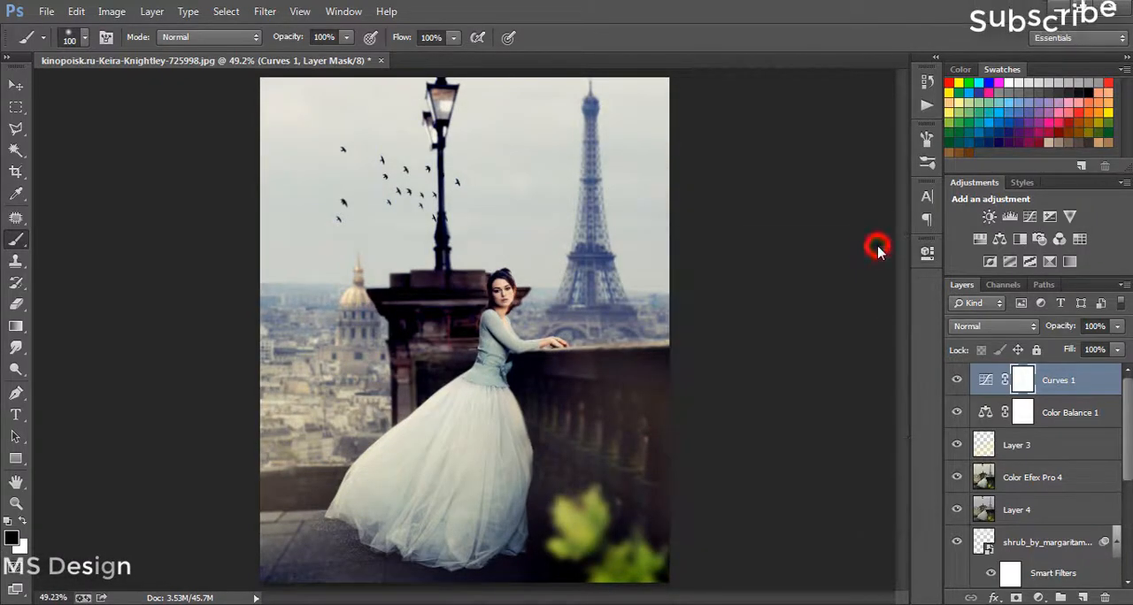
# Step: Delete the Curves 1 adjustment layer and add a black (000000) Solid Color fill layer above Color Balance 1
pyautogui.press('Delete')
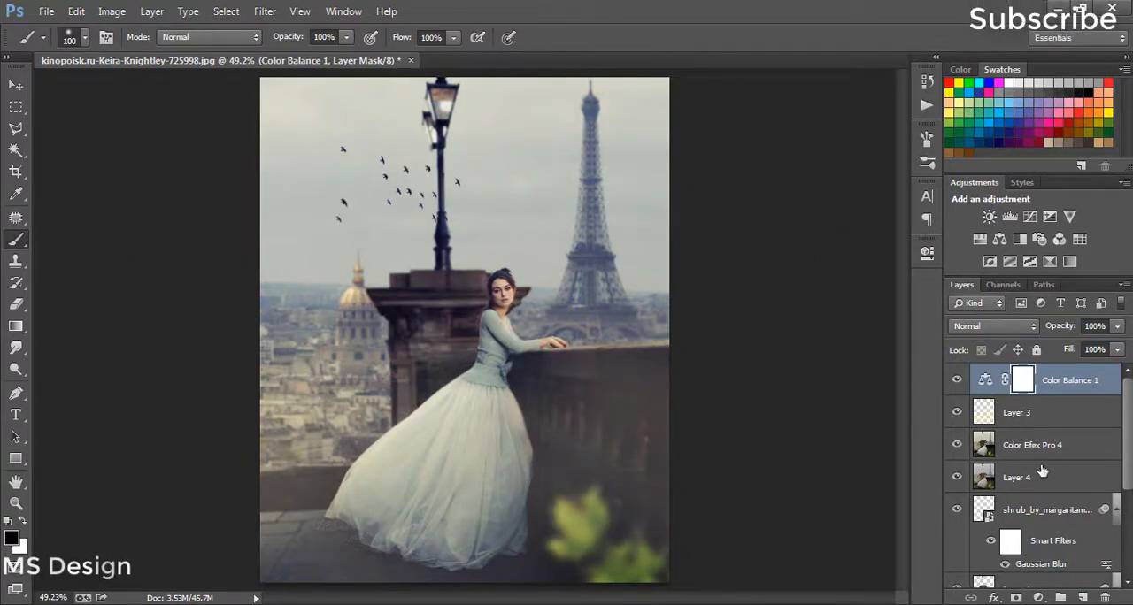
pyautogui.click(1037, 598)
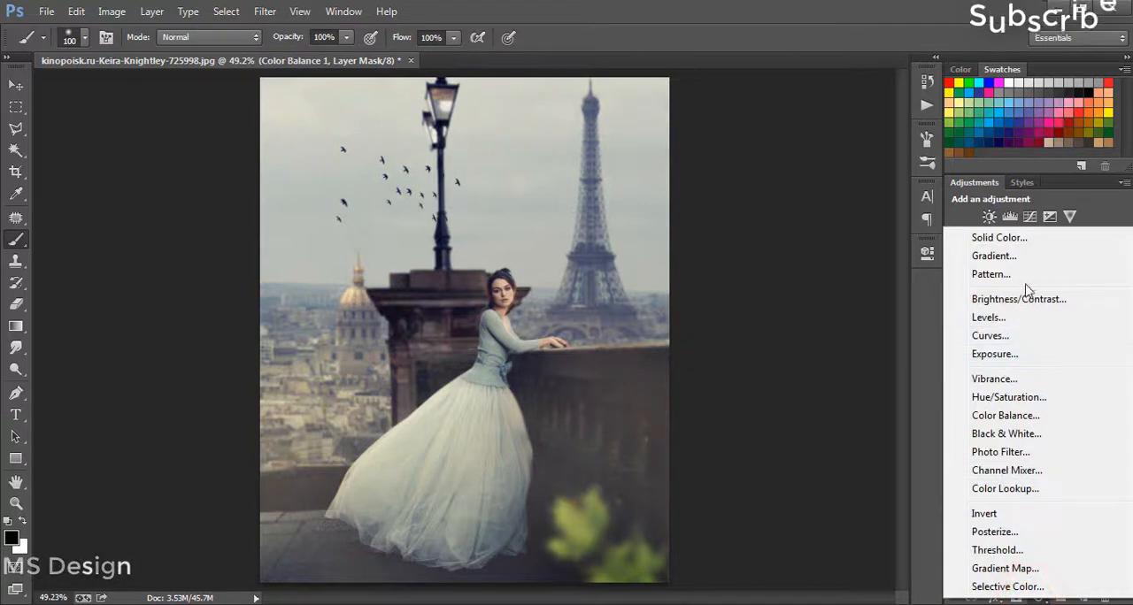
pyautogui.click(1029, 239)
pyautogui.click(721, 551)
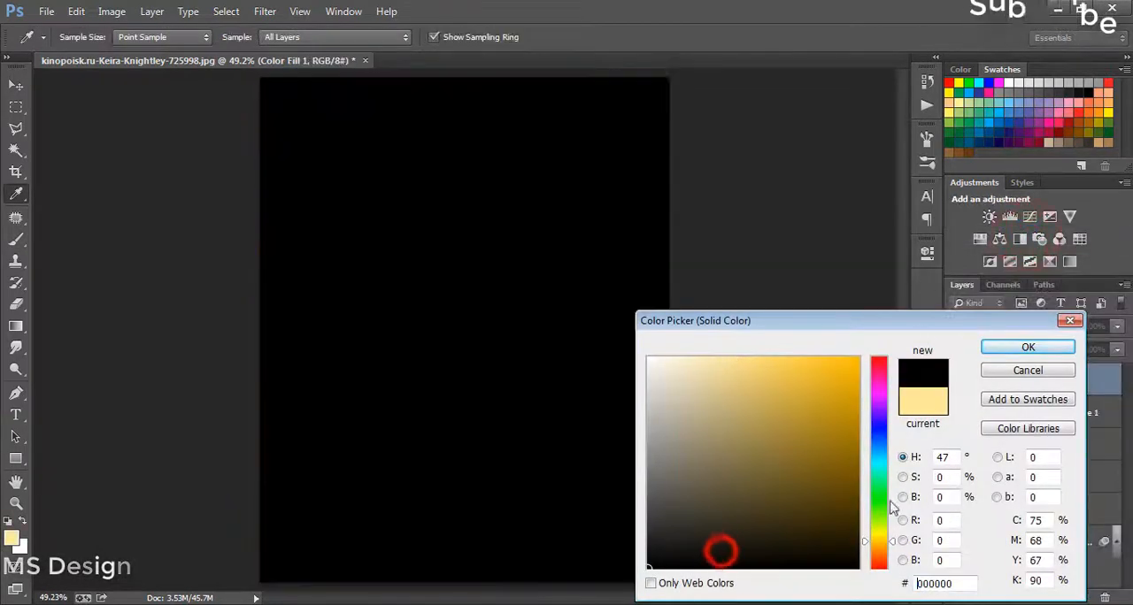
pyautogui.click(1028, 348)
pyautogui.press('b')
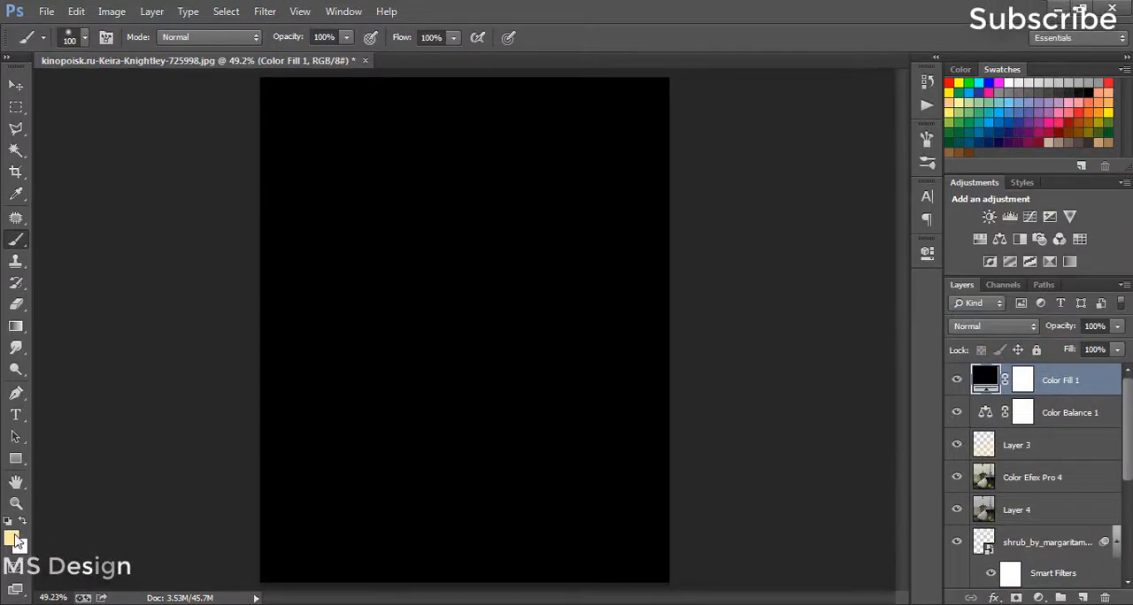
# Step: Rasterize the black Color Fill 1 layer so that the Eraser tool can work on it
pyautogui.click(12, 538)
pyautogui.click(1025, 370)
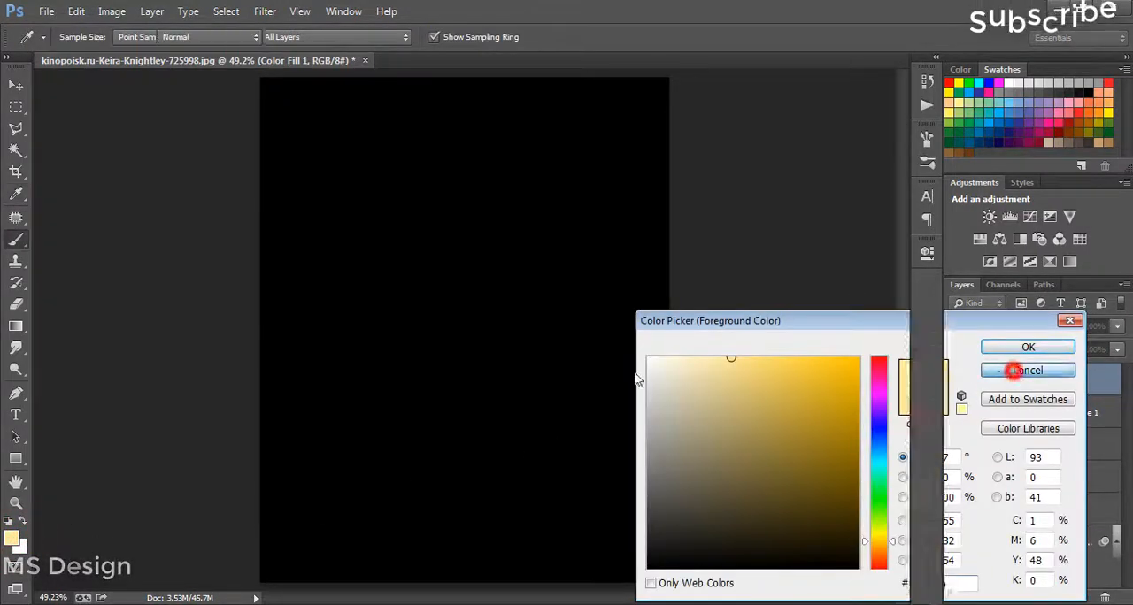
pyautogui.click(16, 303)
pyautogui.click(497, 293)
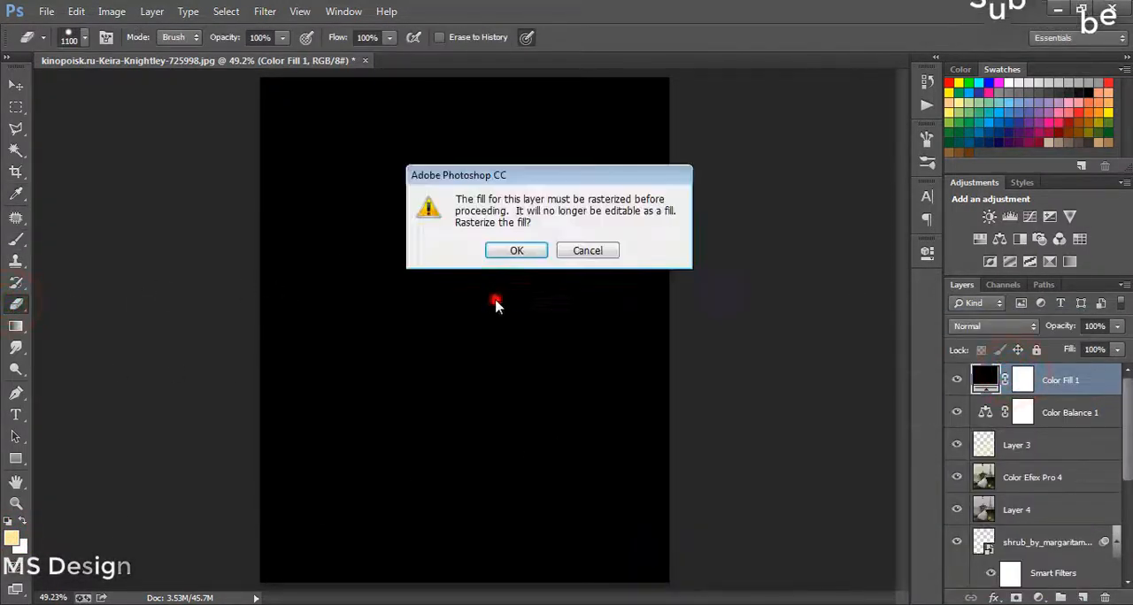
pyautogui.click(529, 254)
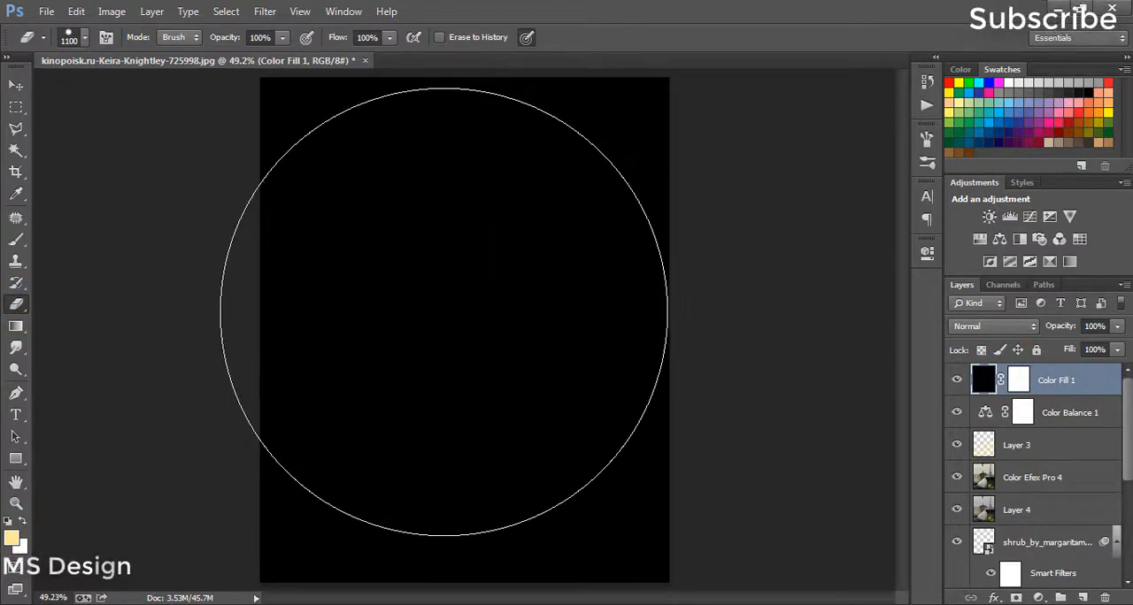
# Step: Erase the middle of the black fill with a soft round eraser enlarged up to 1400 px, leaving a dark vignette around the edges
pyautogui.click(443, 311)
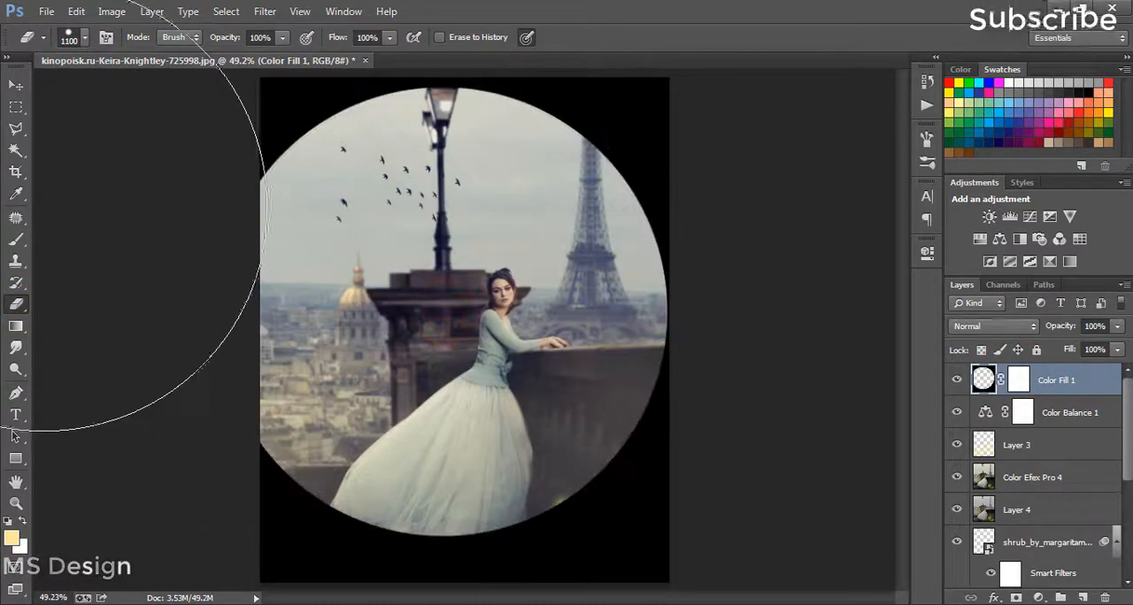
pyautogui.hotkey('ctrl', 'z')
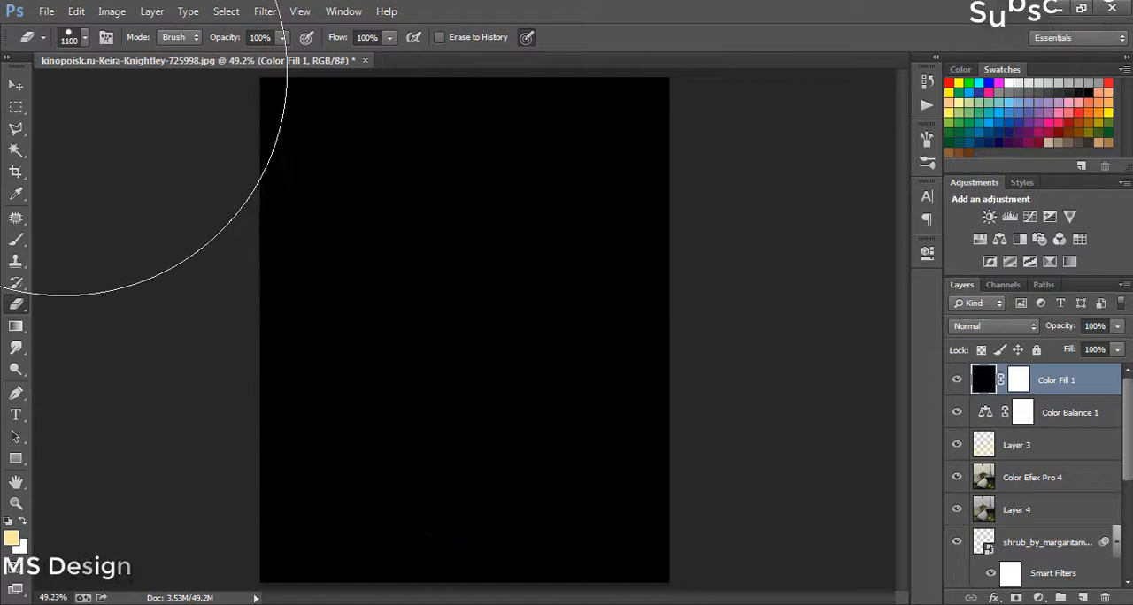
pyautogui.click(88, 42)
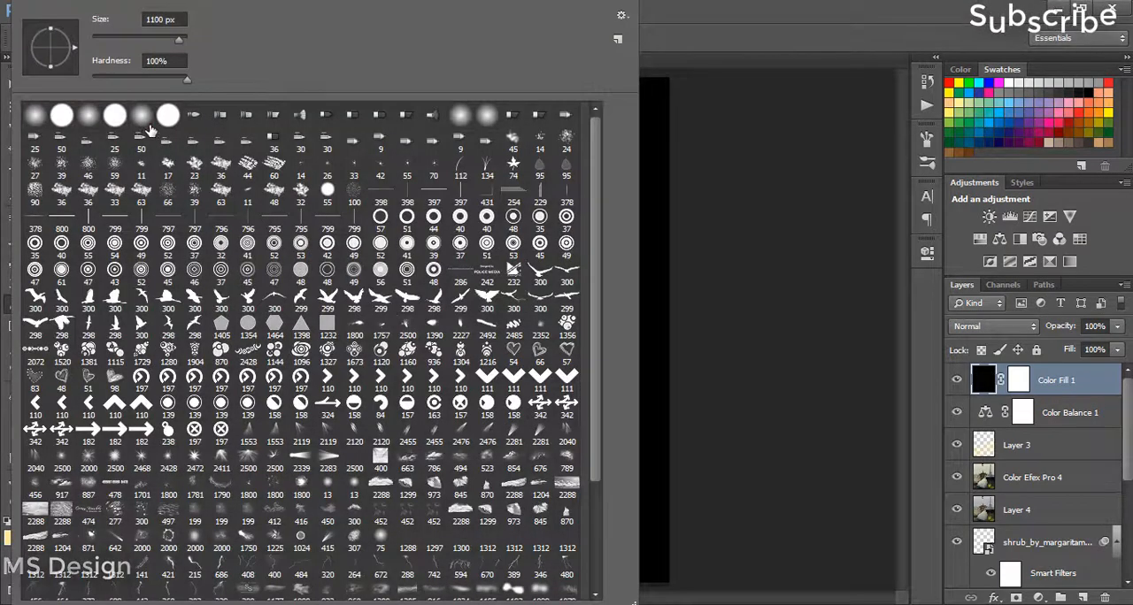
pyautogui.click(146, 117)
pyautogui.click(698, 8)
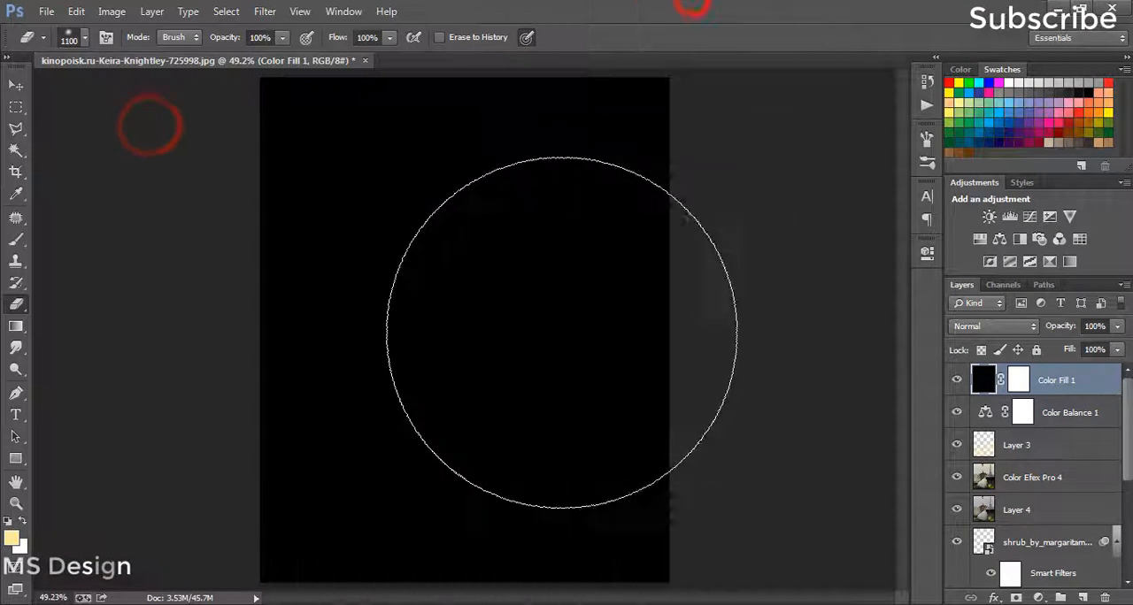
pyautogui.click(471, 324)
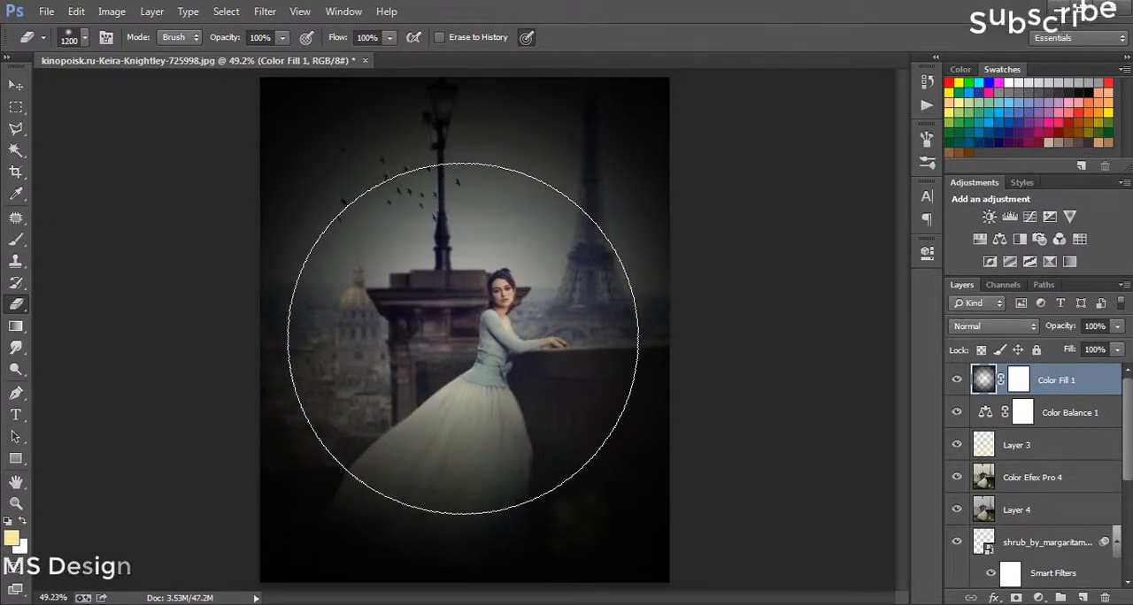
pyautogui.click(463, 335)
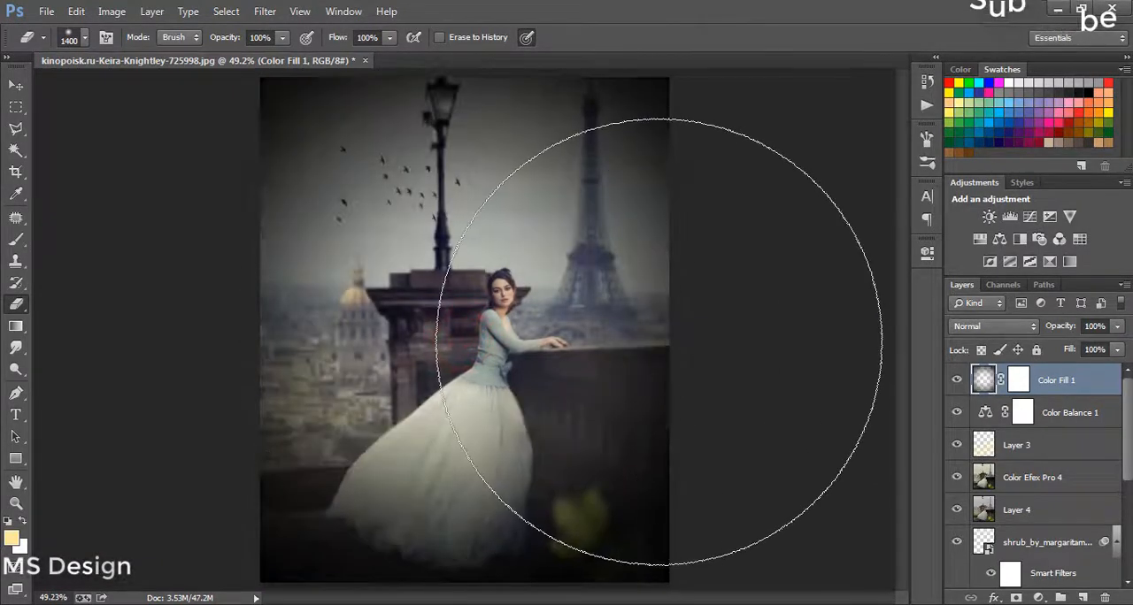
# Step: Lower the Color Fill 1 vignette layer's opacity to 42% and toggle its visibility to compare the image with and without it
pyautogui.click(1079, 327)
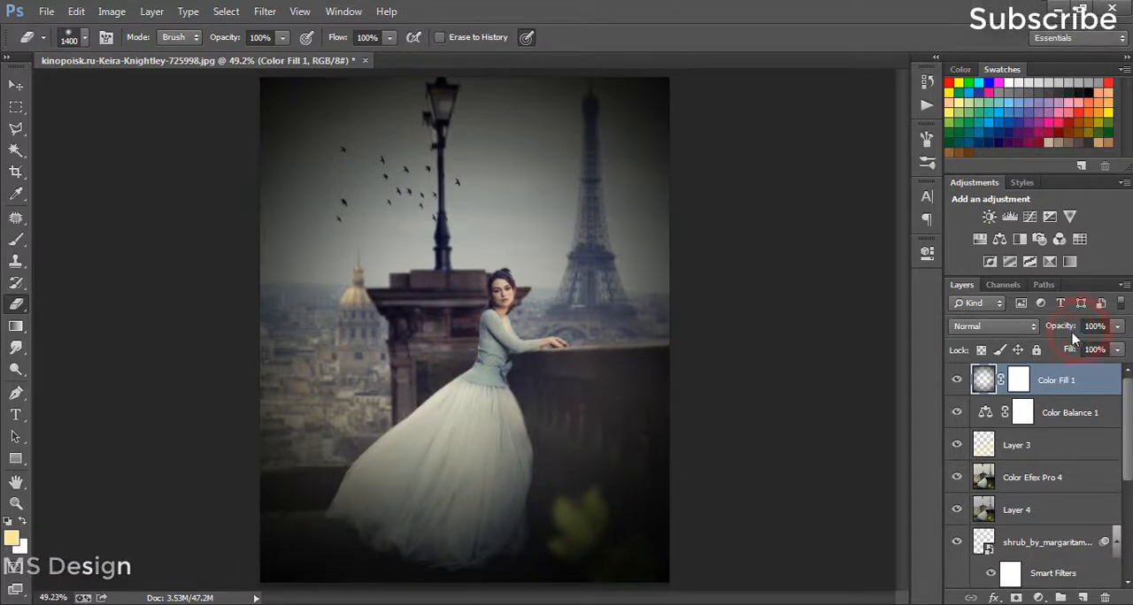
pyautogui.moveTo(1068, 330); pyautogui.dragTo(1053, 329)
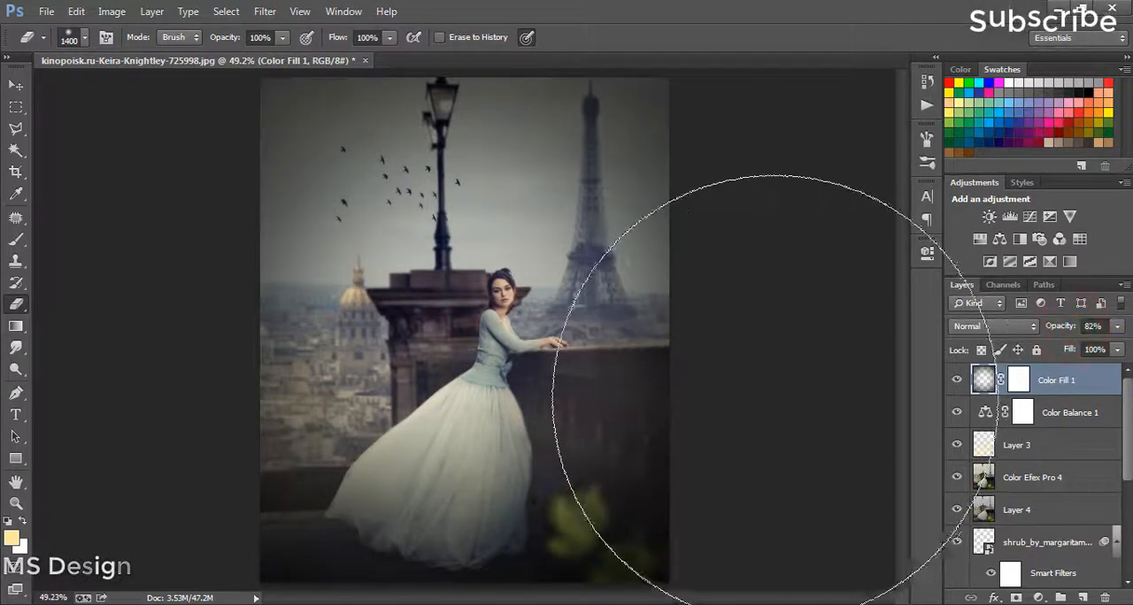
pyautogui.press('[')
pyautogui.press('[')
pyautogui.press('[')
pyautogui.press('[')
pyautogui.press('[')
pyautogui.press('[')
pyautogui.press('[')
pyautogui.press('[')
pyautogui.press('[')
pyautogui.press('[')
pyautogui.press('[')
pyautogui.press('[')
pyautogui.press('[')
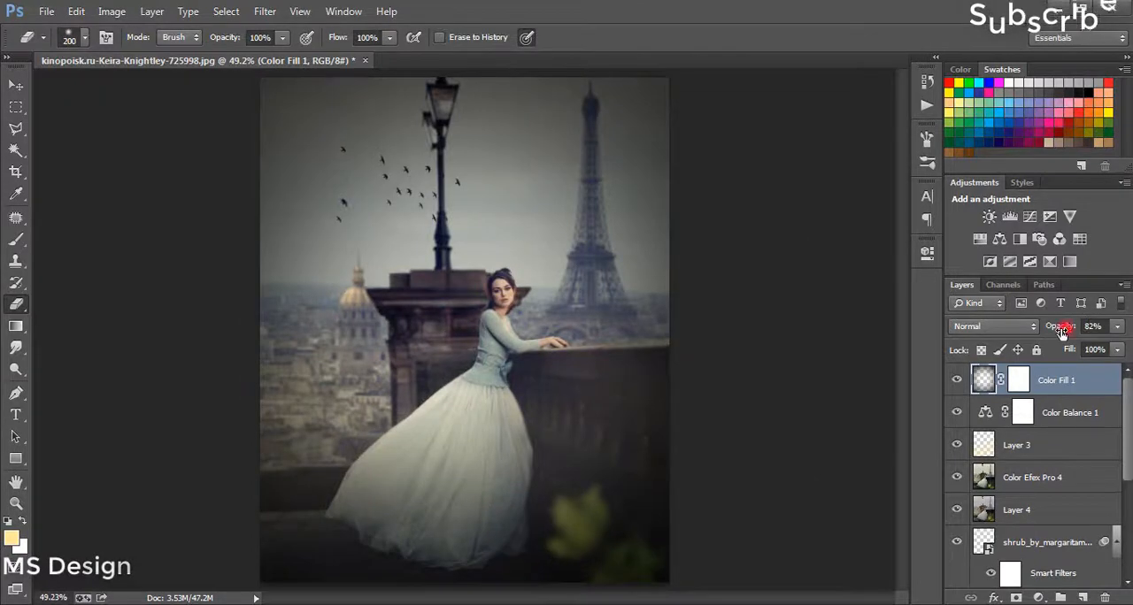
pyautogui.moveTo(1062, 331); pyautogui.dragTo(1053, 329)
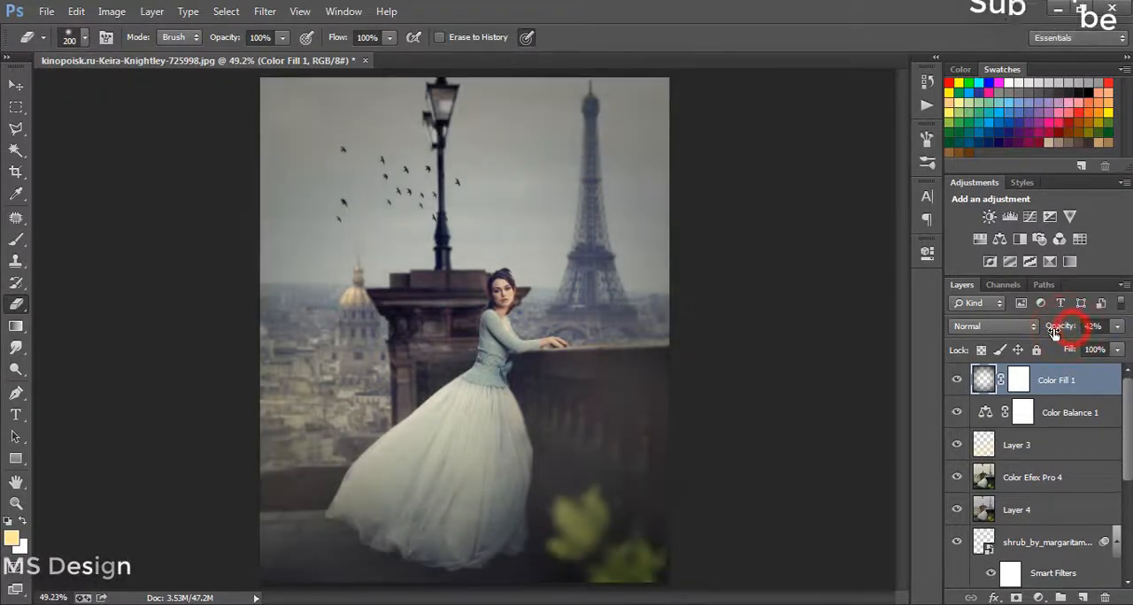
pyautogui.click(956, 385)
pyautogui.click(956, 385)
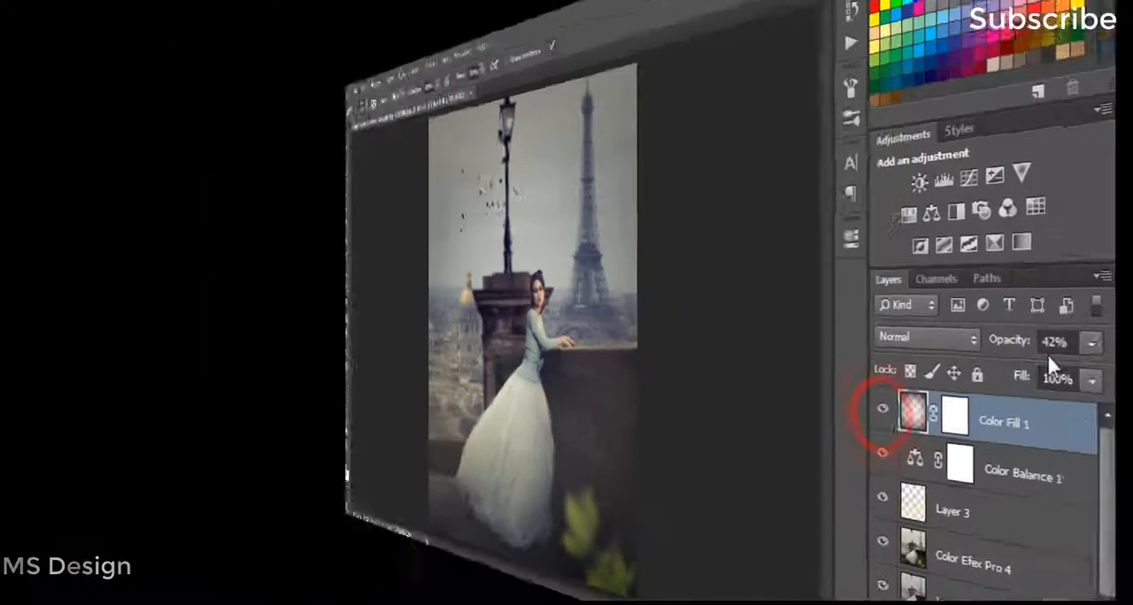